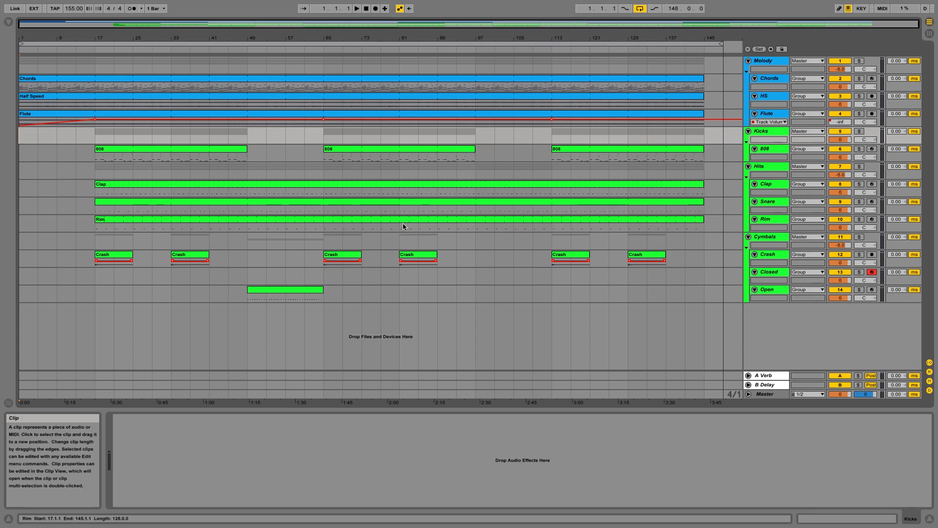
Step: Insert an empty MIDI clip on the Closed track from bar 17 to bar 49 and open its note editor
left_click_drag(98, 277, 242, 265)
key("super+shift+m")
double_click(236, 270)
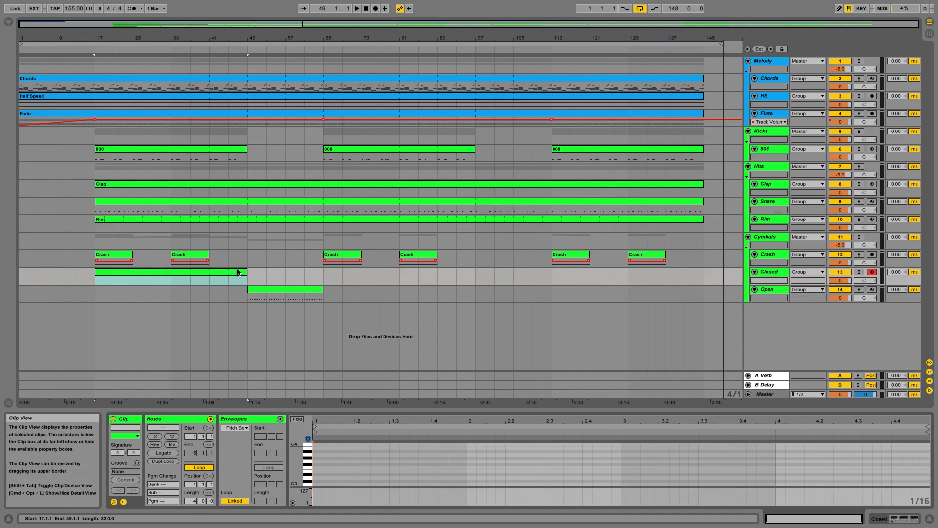
Step: Fill the four-bar Closed clip with consecutive C3 notes on a 1/8 grid
right_click(399, 458)
left_click(436, 423)
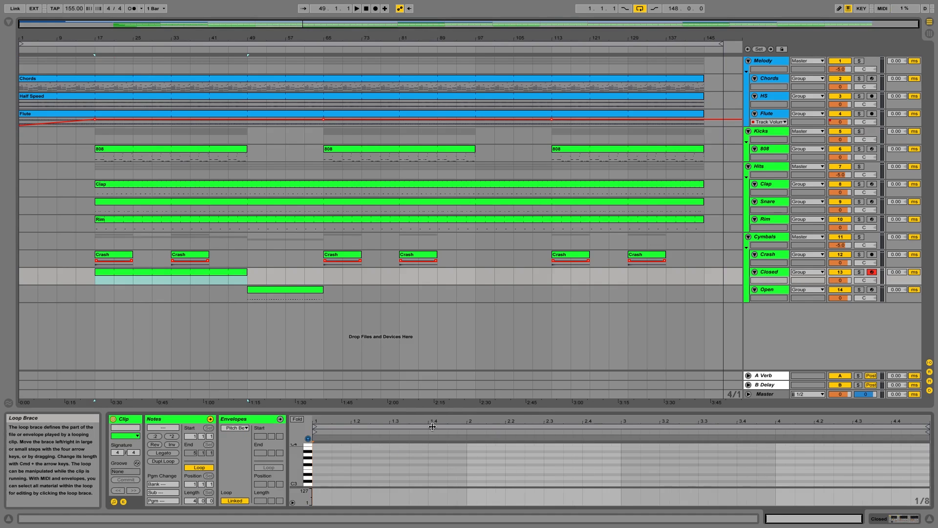
left_click(328, 480)
left_click_drag(323, 483, 390, 484)
key("super+a")
key("super+d")
key("super+d")
key("super+d")
key("super+d")
key("super+d")
key("super+d")
key("super+d")
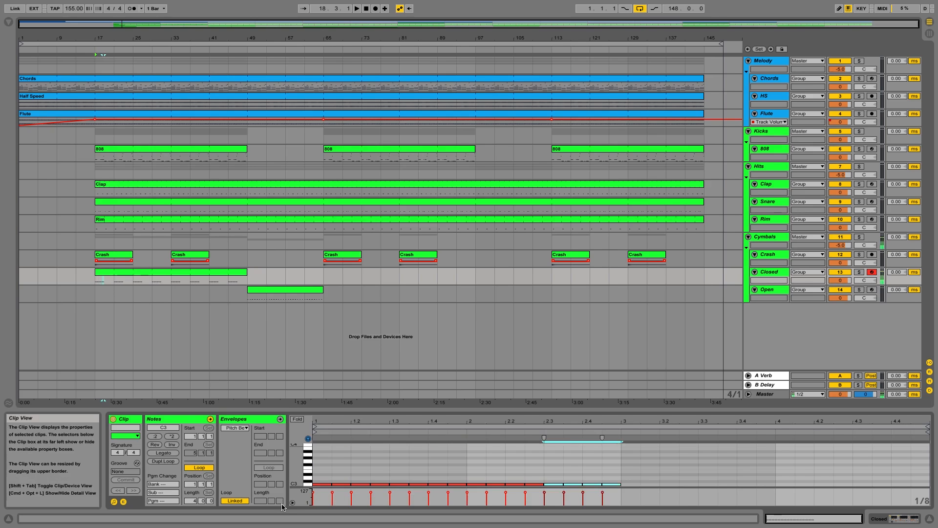
Step: Show the Closed track's LL_hihat_red sampler and play the hi-hat pattern from bar 17
left_click(769, 272)
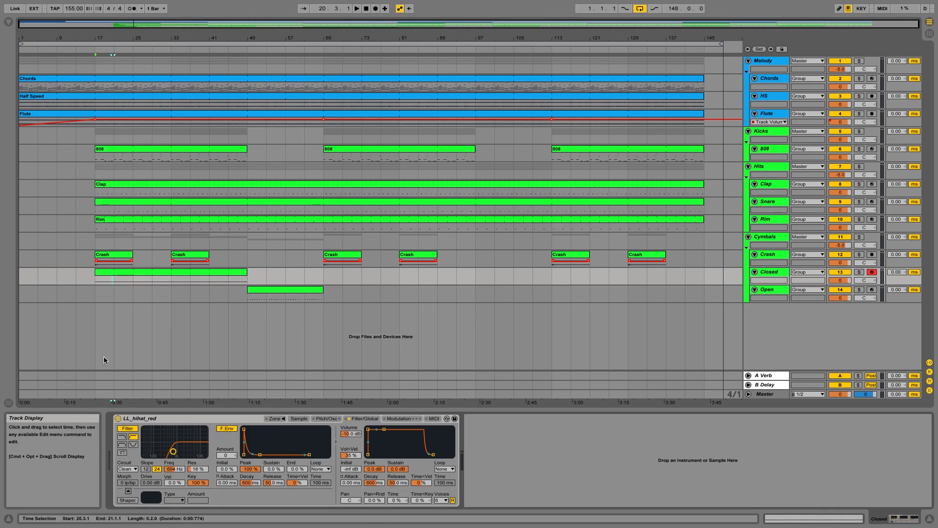
left_click(142, 418)
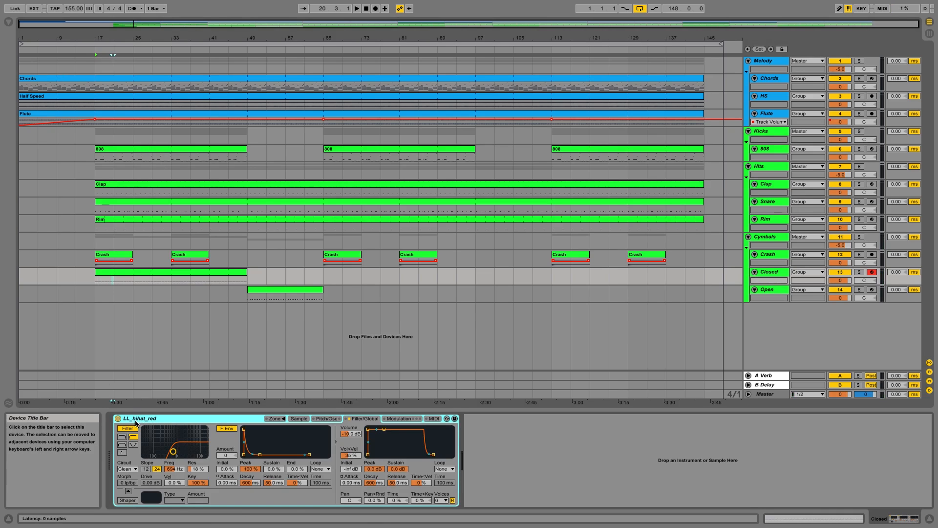
left_click(193, 270)
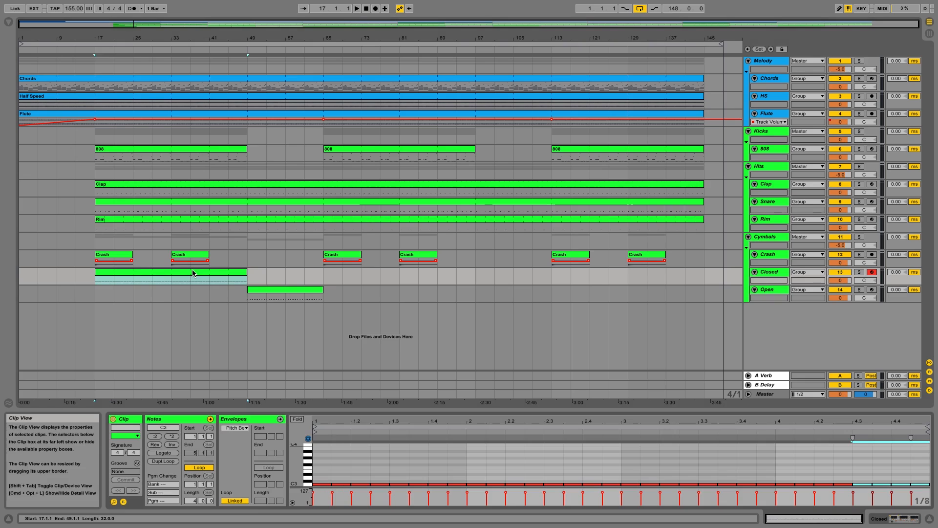
key("space")
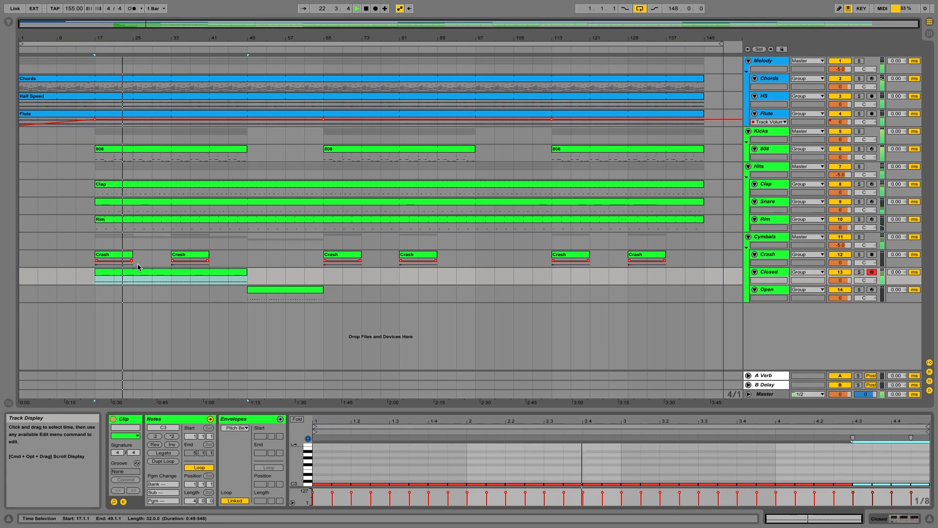
key("space")
Step: Raise the velocity of all hi-hat notes to 114 and play the arrangement from bar 17
left_click(474, 449)
key("super+a")
left_click_drag(506, 496, 506, 488)
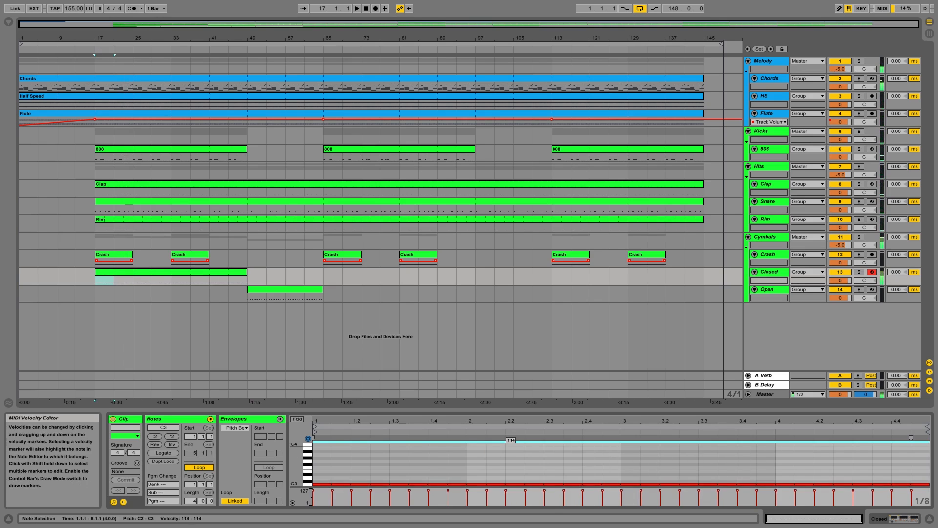
key("space")
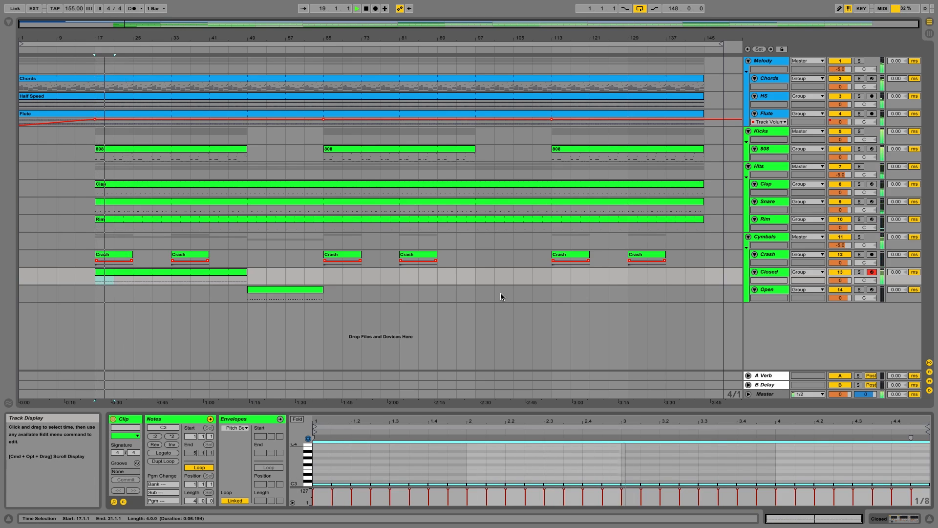
left_click(95, 282)
key("space")
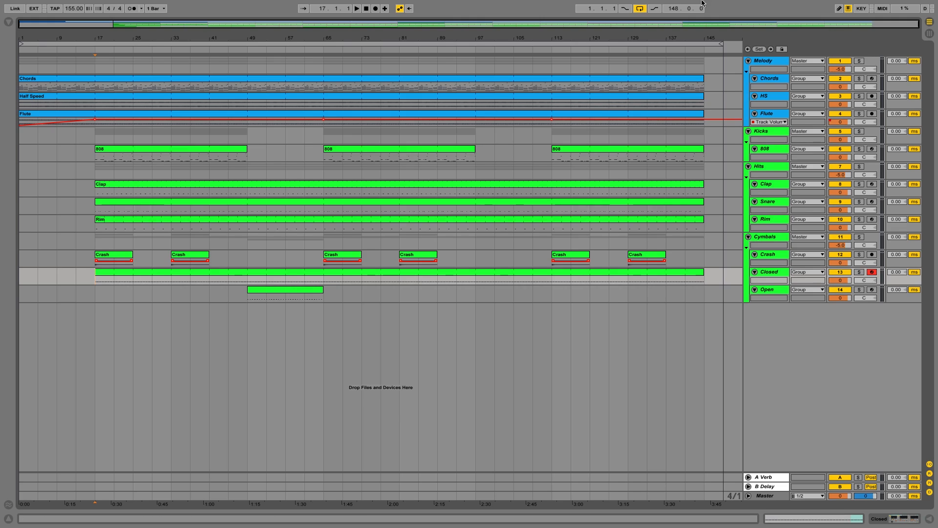
Step: Mute the Melody group and play the arrangement from bar 17
left_click(838, 62)
key("space")
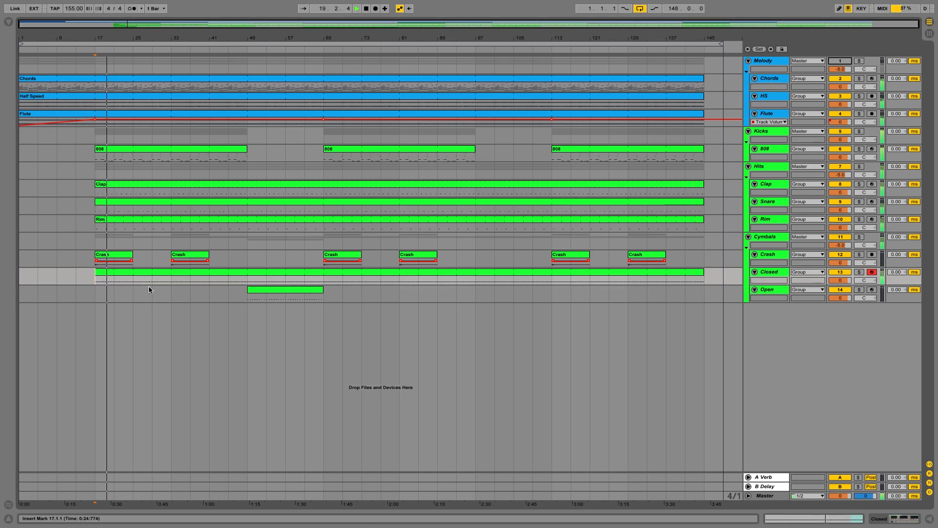
key("space")
Step: In the Closed clip, replace the 1/8 hi-hat at 1.2.3 with a roll of four 1/32 notes
double_click(140, 273)
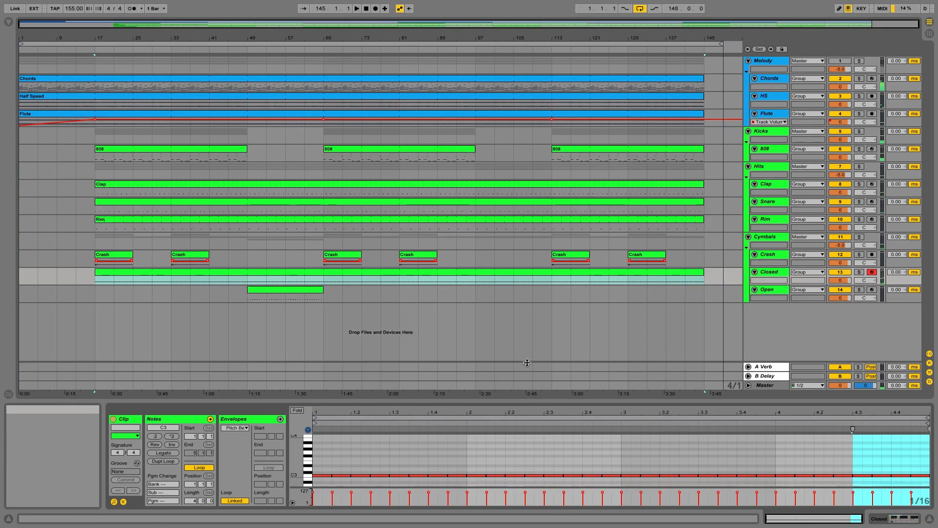
left_click_drag(527, 398, 527, 284)
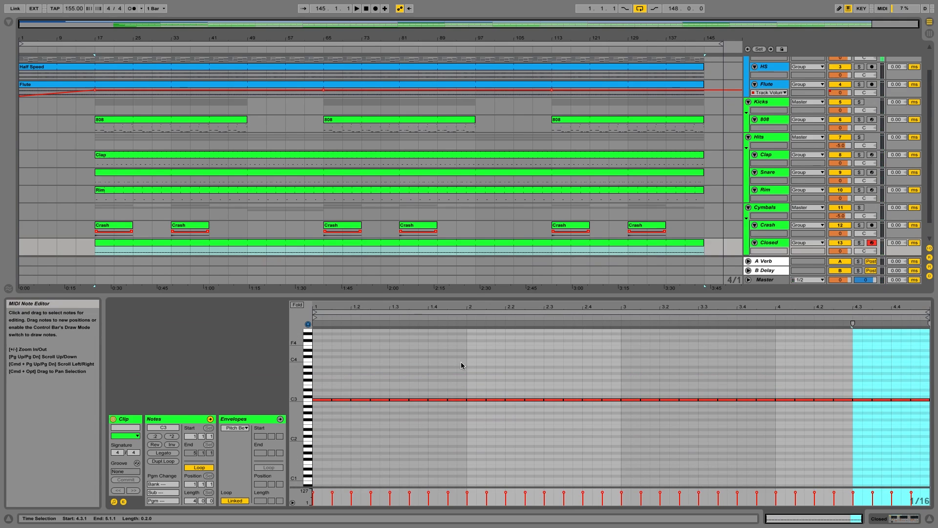
right_click(524, 368)
left_click(614, 332)
left_click_drag(388, 400, 374, 400)
key("super+d")
key("super+d")
key("super+d")
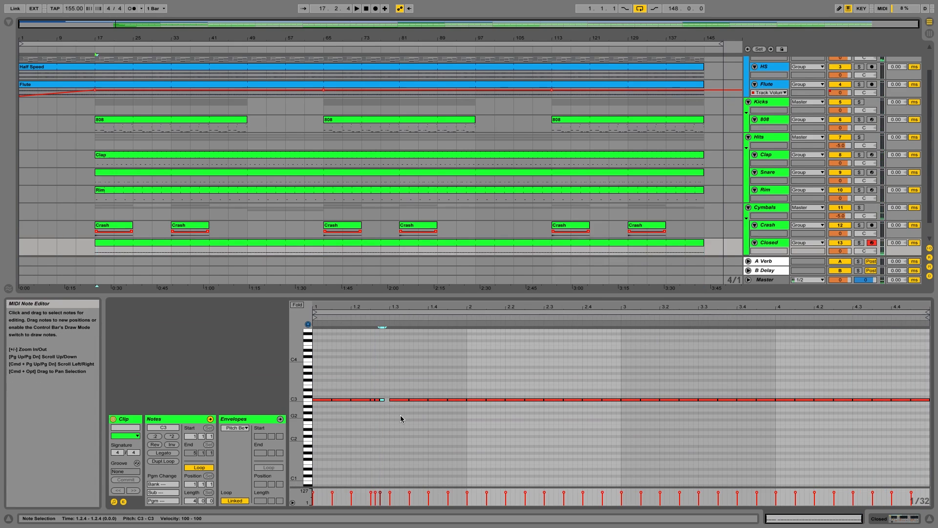
Step: Set the arrangement grid to 1/4 and select the Clap track's hit at 17.3
left_click_drag(122, 27, 132, 64)
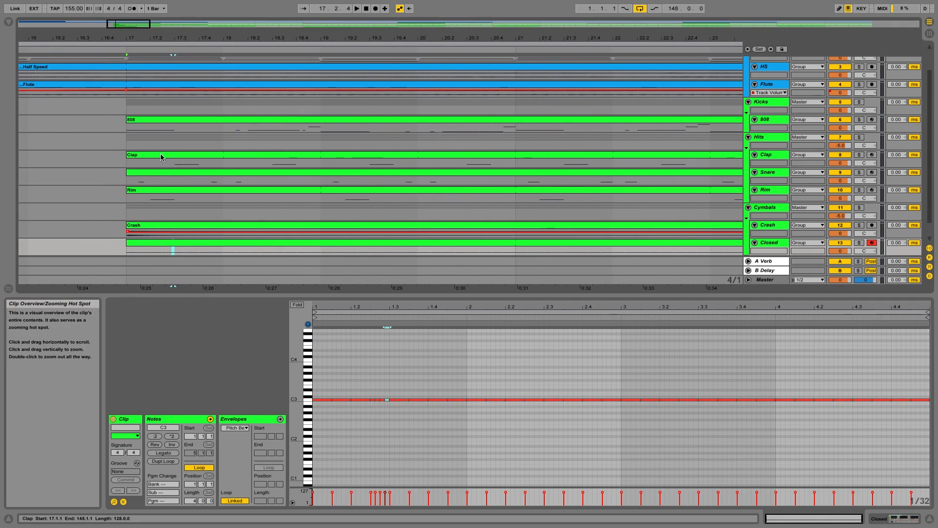
right_click(156, 195)
right_click(113, 231)
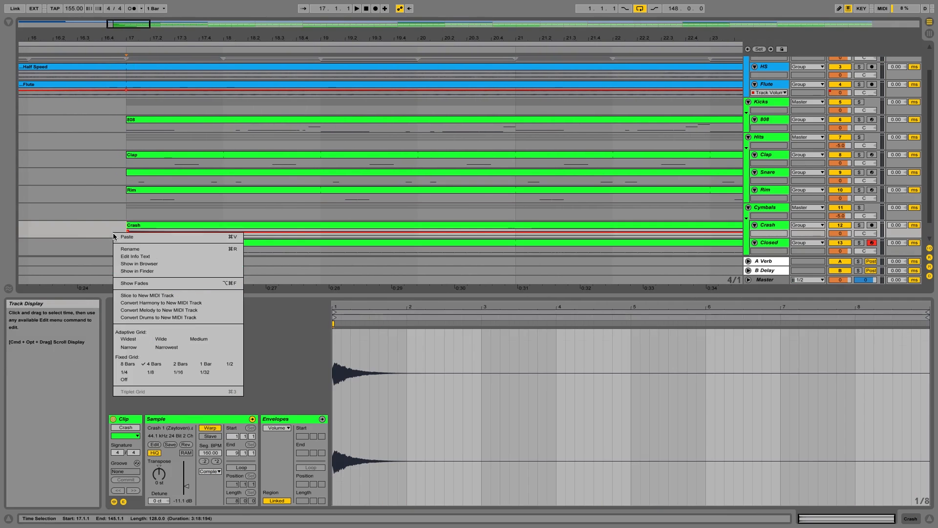
left_click(123, 370)
left_click_drag(177, 161, 198, 162)
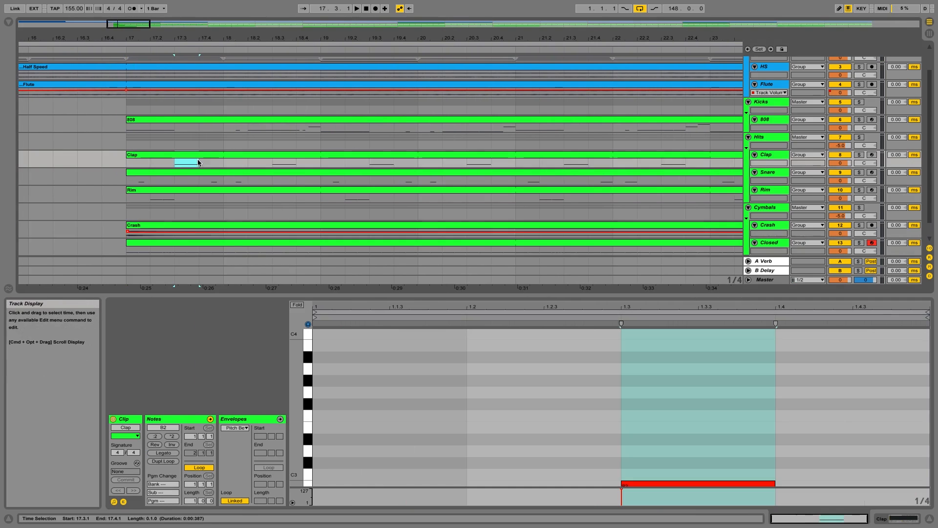
Step: Select the hi-hat section leading into the clap at 17.3 and play the roll from bar 17
scroll(166, 254, "down", 1)
left_click_drag(174, 236, 151, 237)
left_click(129, 233)
key("space")
key("space")
key("space")
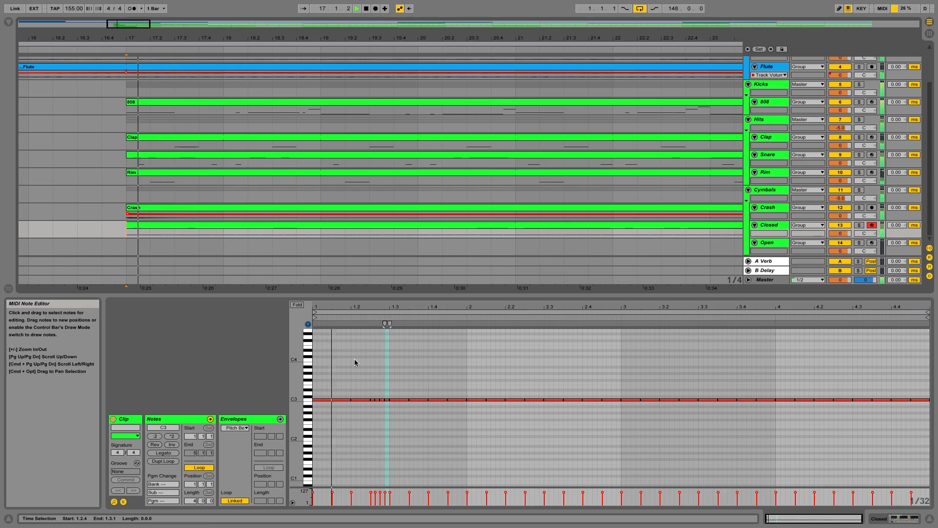
key("space")
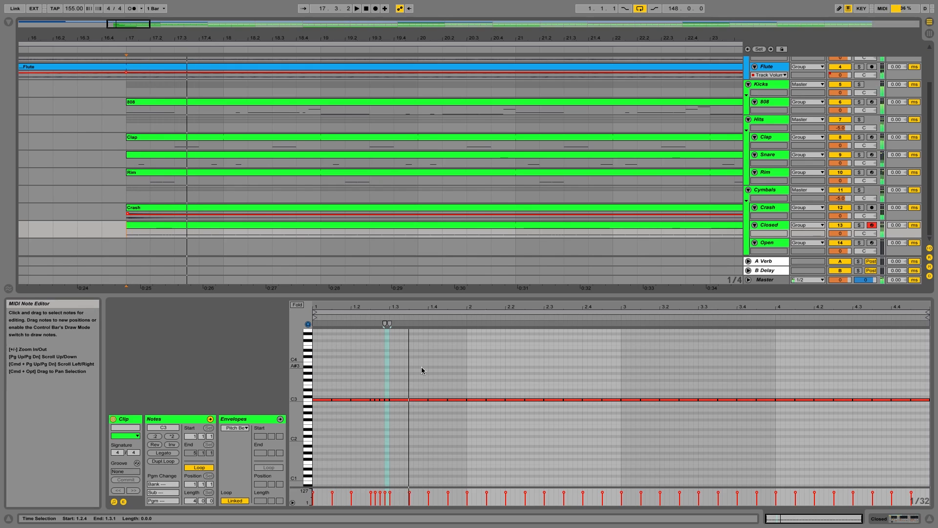
Step: Try to shorten the hi-hat note at 1.4.3, and set the note grid to 1/16
left_click(448, 375)
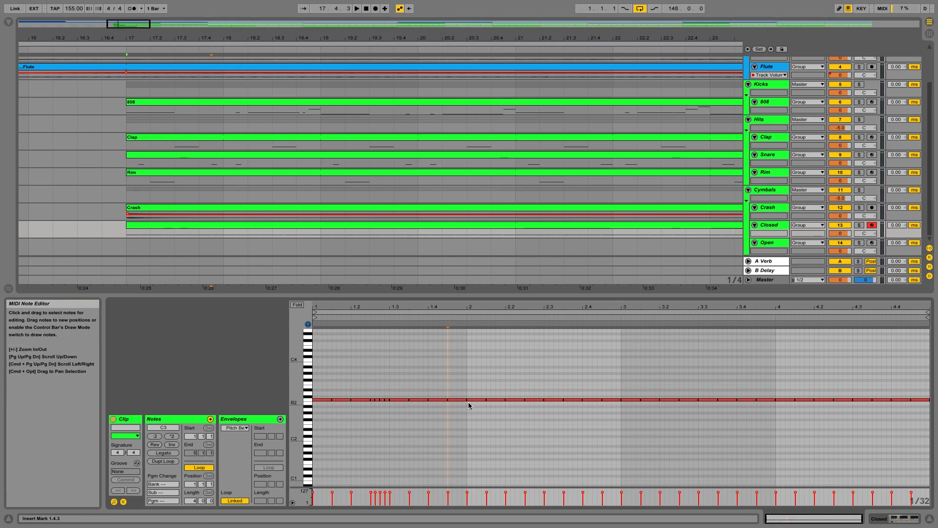
left_click_drag(466, 401, 458, 401)
right_click(453, 379)
left_click(518, 352)
key("space")
left_click(454, 377)
left_click(455, 400)
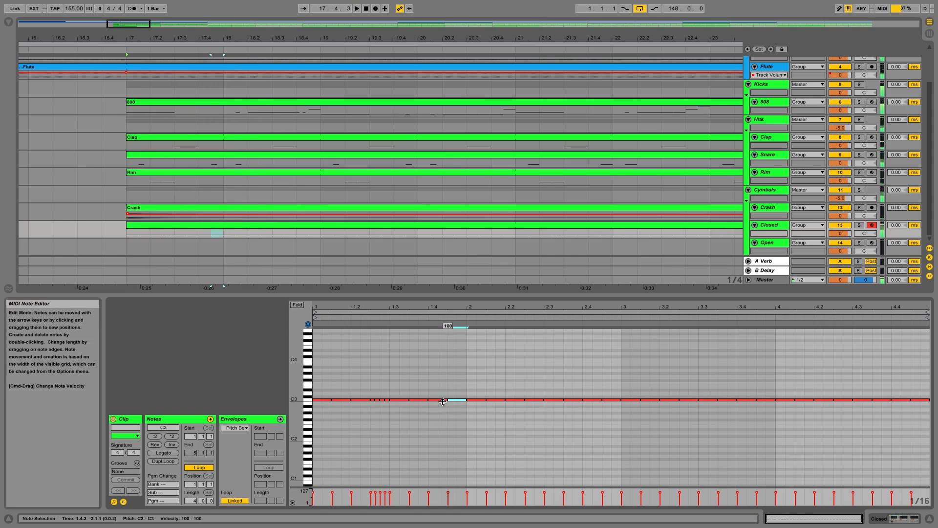
Step: Split the hi-hat note at 2.4.3 into two 1/16 notes and play it back
left_click_drag(620, 400, 612, 400)
double_click(614, 400)
left_click(619, 414)
key("space")
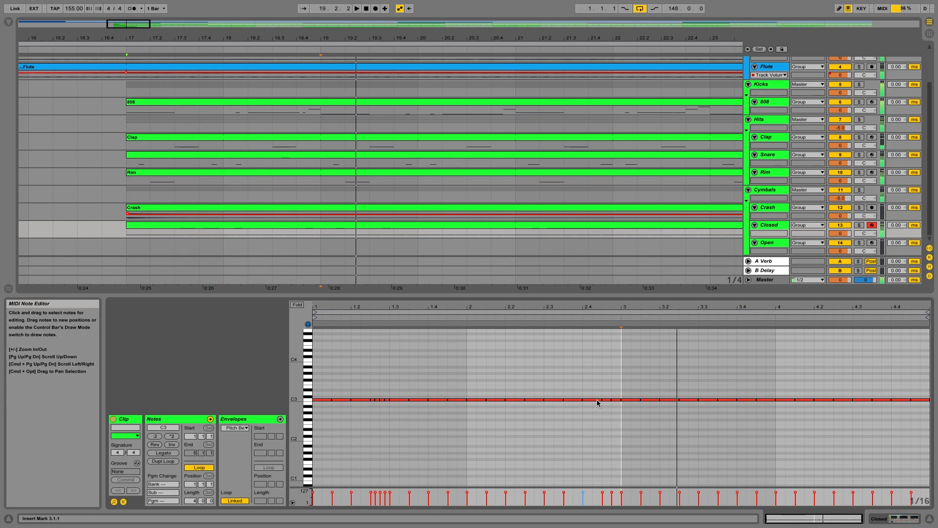
Step: Place the double hit at 2.4 instead by splitting that note into two 1/16 notes, and play it back
left_click(599, 399)
left_click_drag(583, 400, 593, 401)
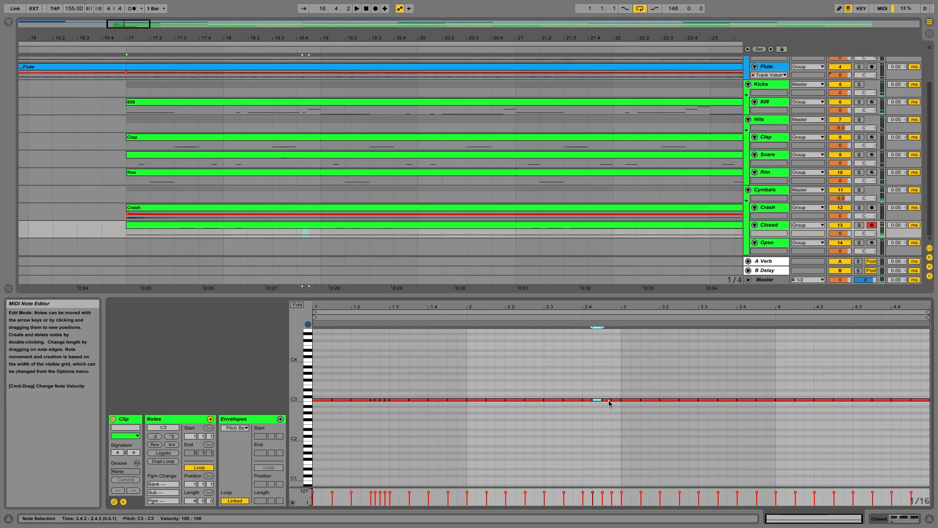
left_click(611, 413)
key("space")
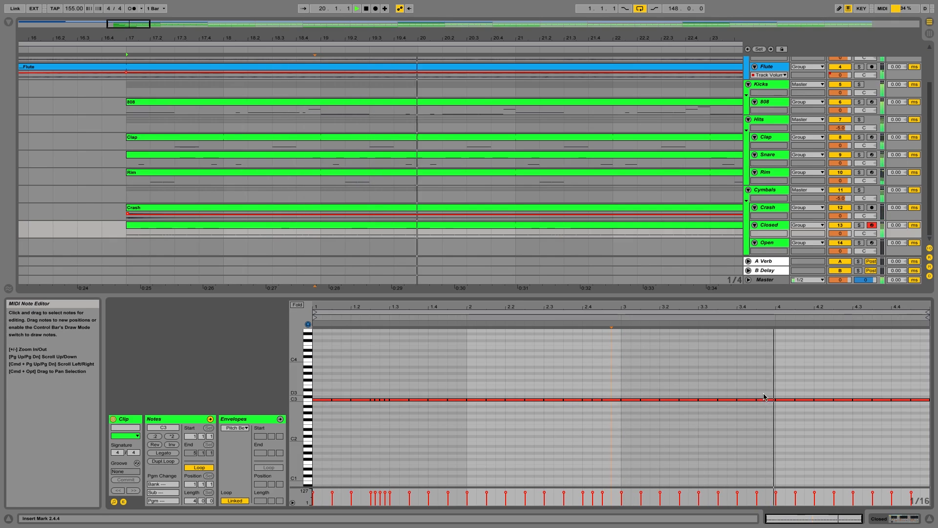
key("space")
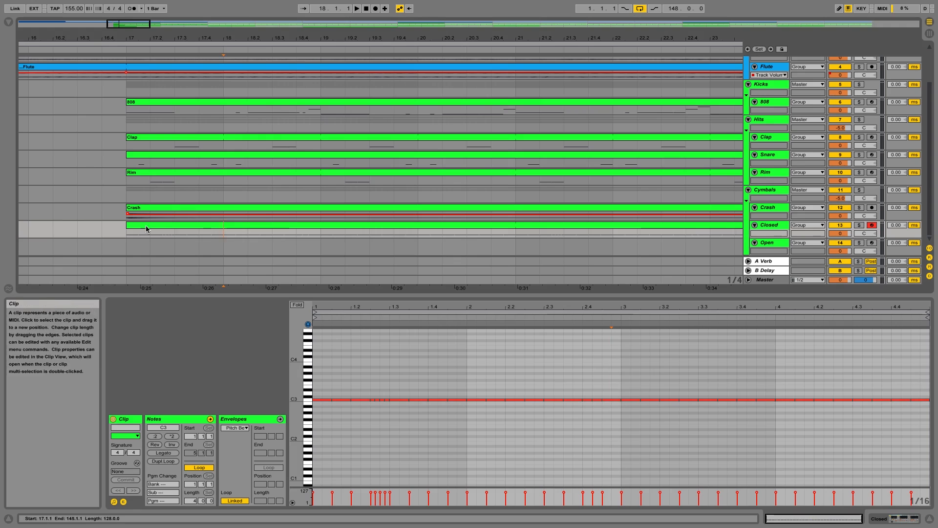
Step: Duplicate the Closed track's bars 17–18 onto bars 19–20, consolidate bars 17 to 21 into one clip, and play it
left_click_drag(147, 230, 224, 233)
left_click_drag(290, 233, 320, 234)
key("super+d")
left_click_drag(502, 238, 128, 237)
key("super+j")
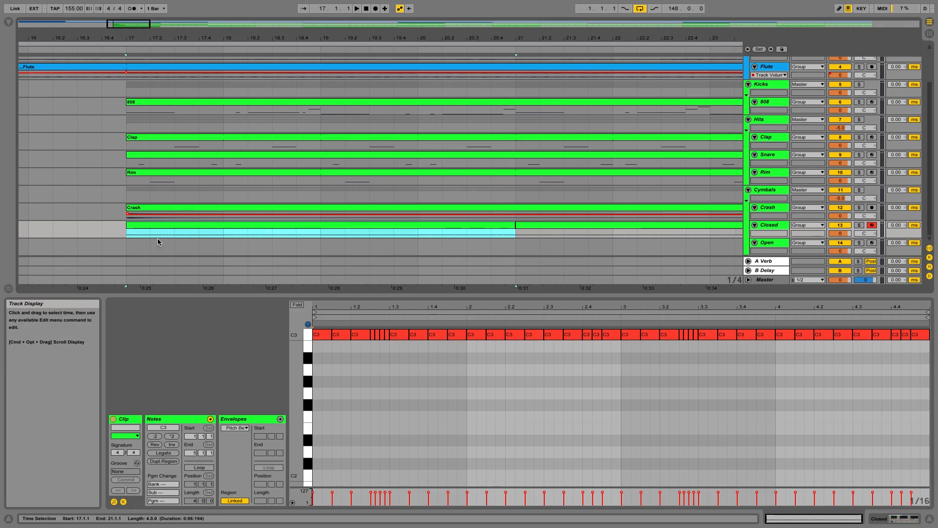
key("space")
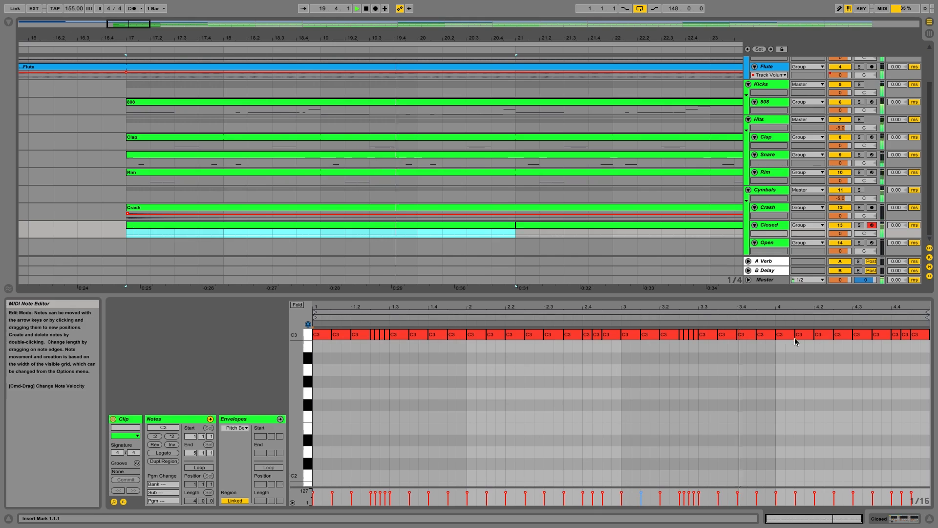
key("space")
Step: Fill beat 4.4 of the consolidated hi-hat clip with a continuous roll of 1/32 C3 notes
right_click(909, 342)
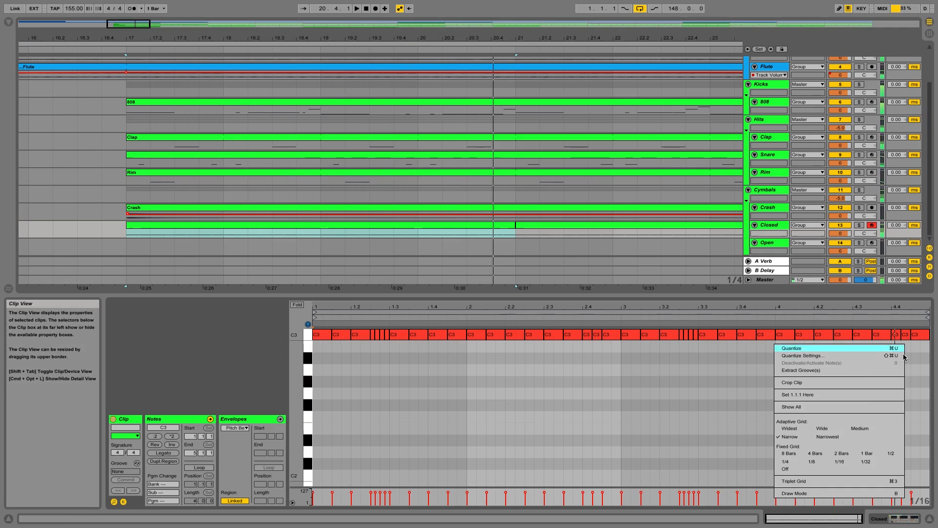
left_click(863, 460)
mouse_move(900, 333)
left_mouse_down()
mouse_move(894, 344)
mouse_move(912, 336)
left_mouse_up()
key("super+d")
key("super+d")
key("super+d")
key("super+d")
left_click(841, 319)
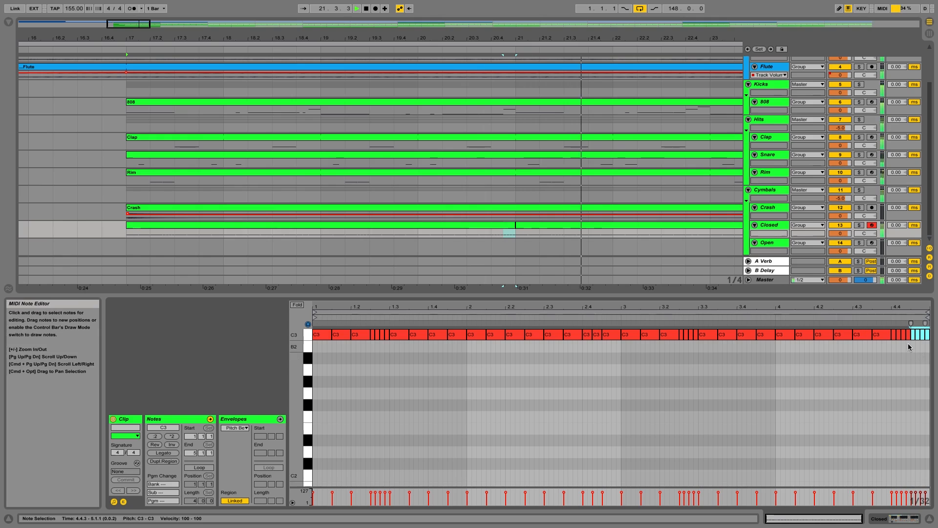
Step: Turn on looping for the four-bar hi-hat clip and extend it to bar 25
left_click(200, 468)
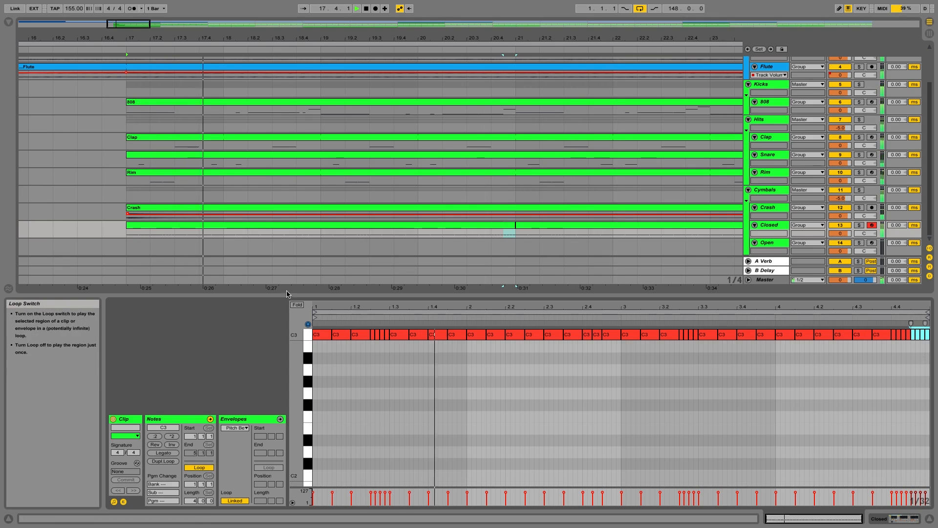
left_click_drag(140, 23, 135, 17)
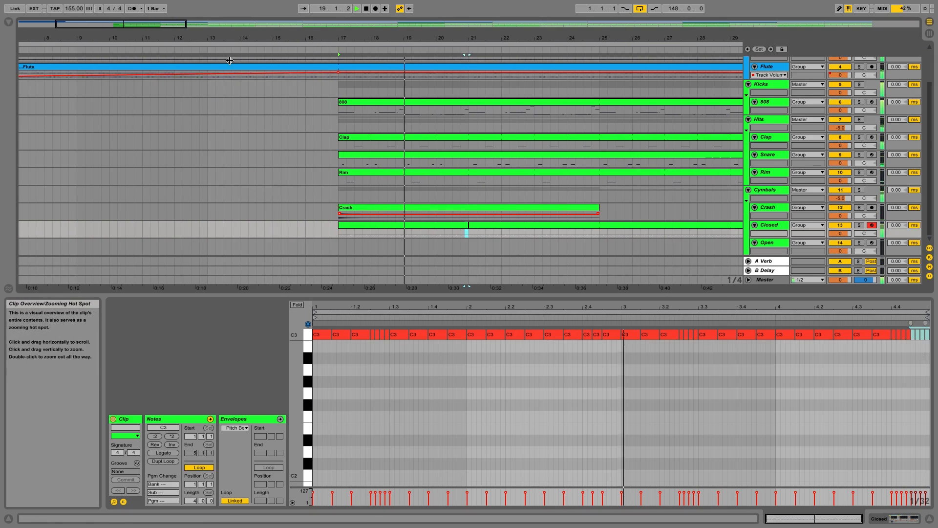
left_click_drag(467, 224, 600, 225)
left_click(829, 419)
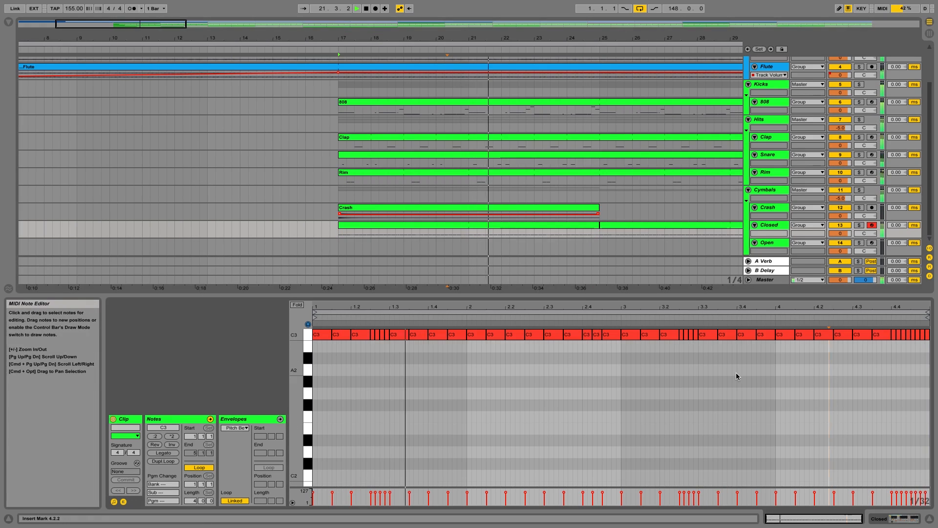
Step: Switch to a 1/8 triplet grid and replace the hi-hats in beat 1.4 with three evenly spaced triplet notes
right_click(452, 347)
left_click(470, 483)
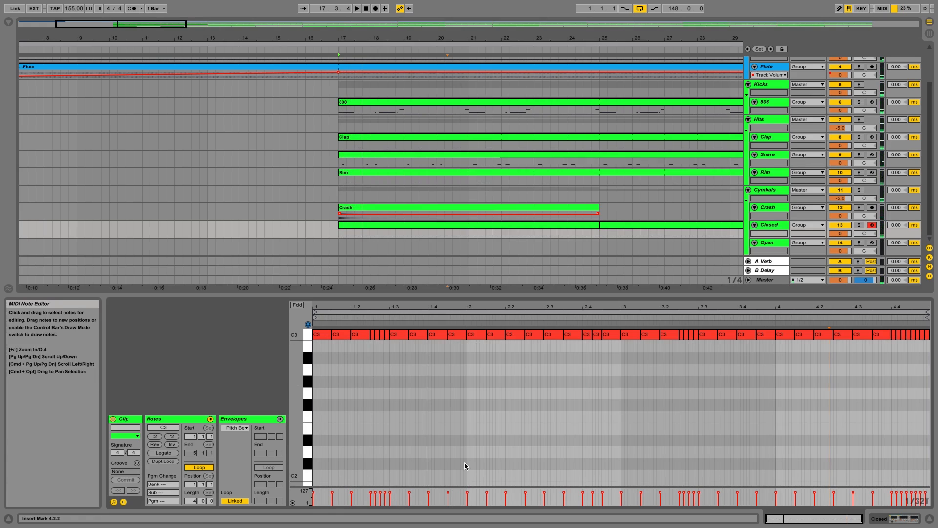
right_click(442, 365)
left_click(481, 484)
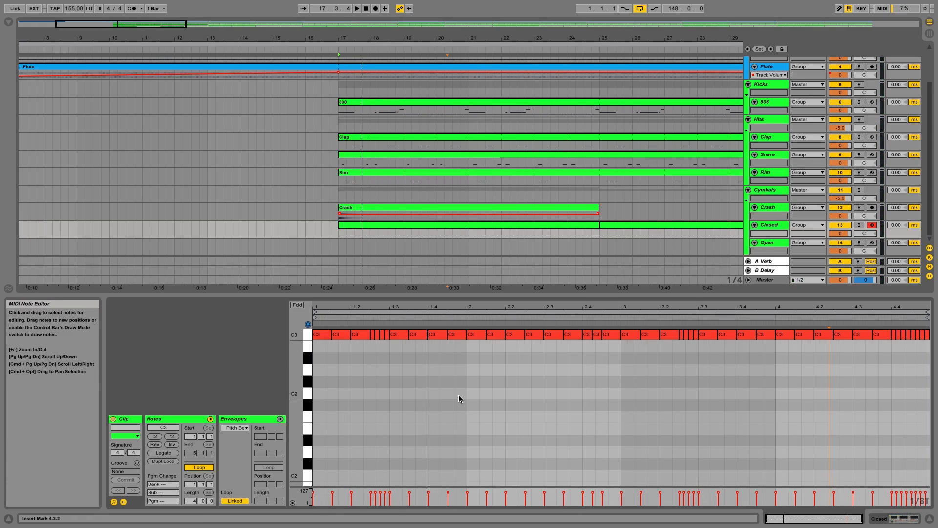
left_click_drag(447, 336, 441, 336)
key("super+d")
key("super+d")
left_click(463, 355)
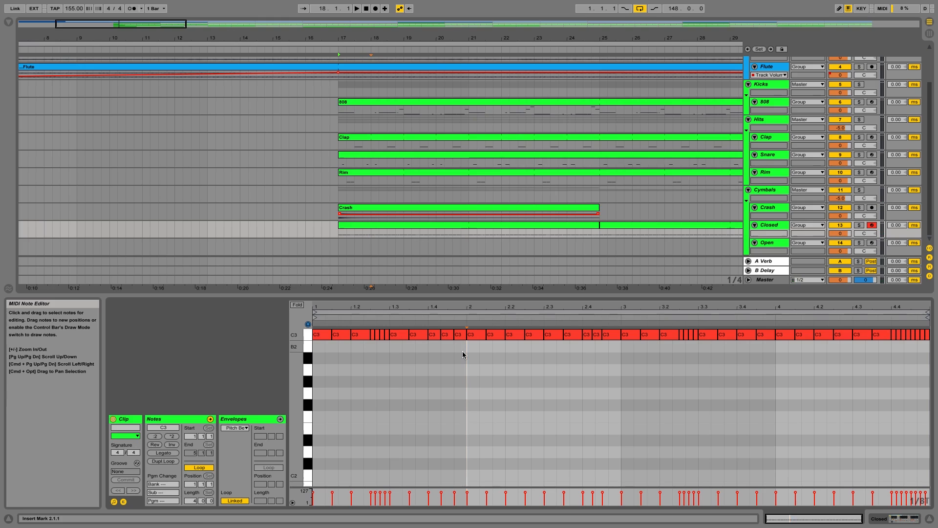
Step: Play the arrangement from bar 18 to hear the closed hi-hat pattern, and set the clip's insert mark at 2.4.1
key("space")
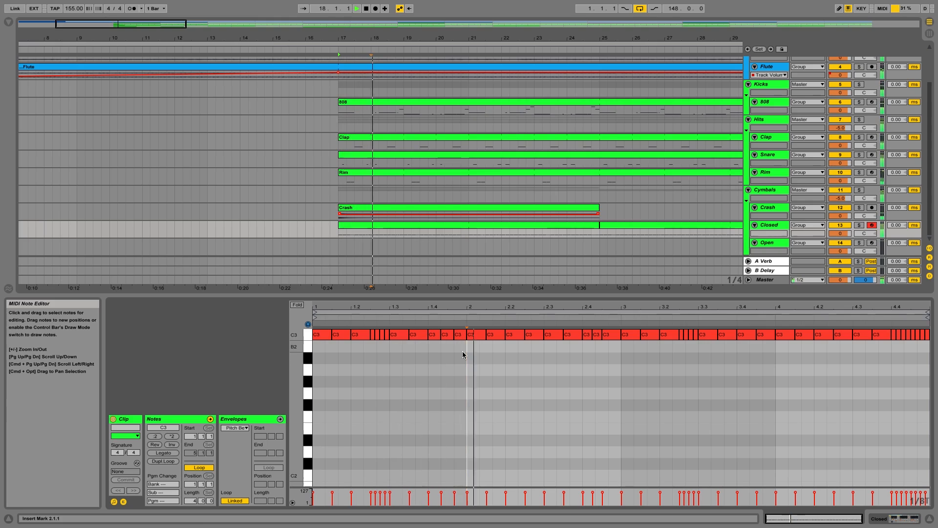
left_click_drag(616, 351, 323, 334)
left_click(587, 388)
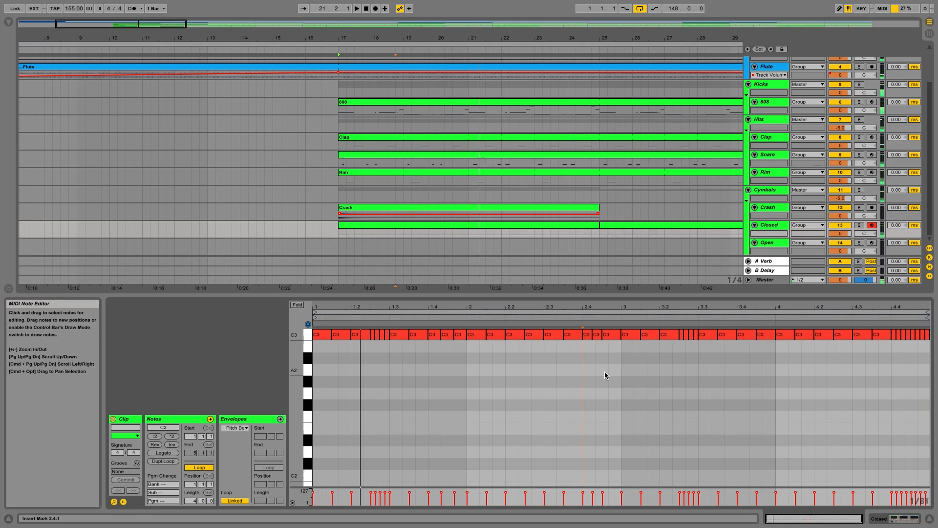
Step: Try copying the three triplet notes from beat 1.4 over the hi-hats in beat 3.4, and play the result
left_click_drag(468, 346, 429, 337)
key("super+c")
left_click(748, 341)
key("super+v")
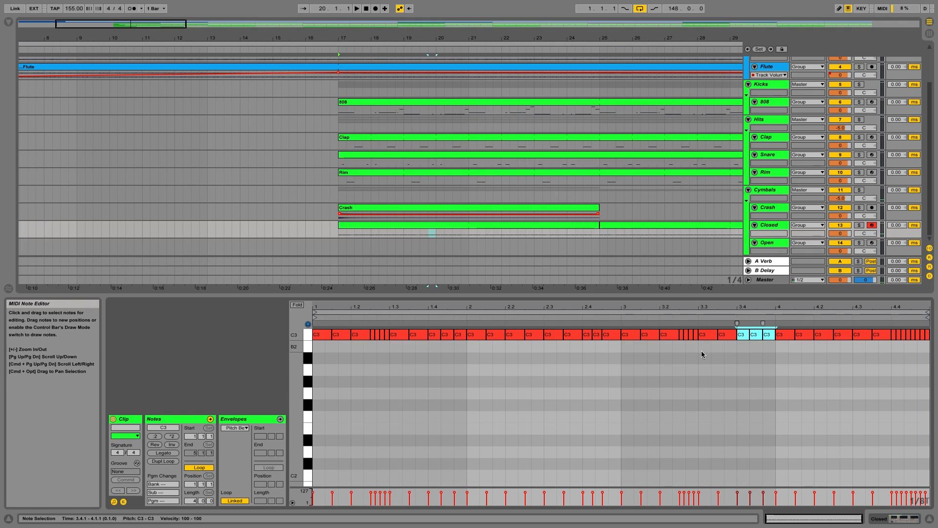
left_click(575, 323)
key("space")
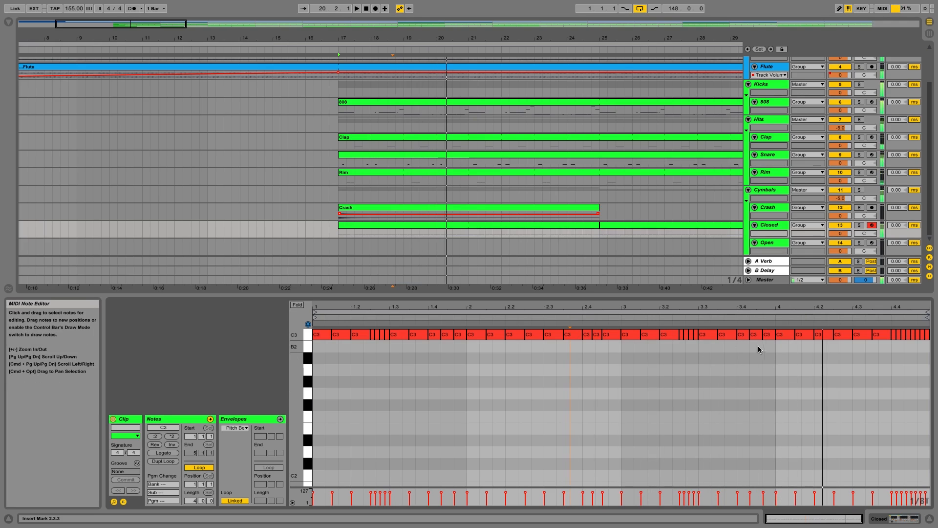
Step: Replace the triplets in beat 3.4 with two 1/8 notes copied from 3.3.3, and set the clip grid to 1/8
left_click(724, 335)
key("super+d")
key("super+d")
right_click(727, 366)
left_click(743, 350)
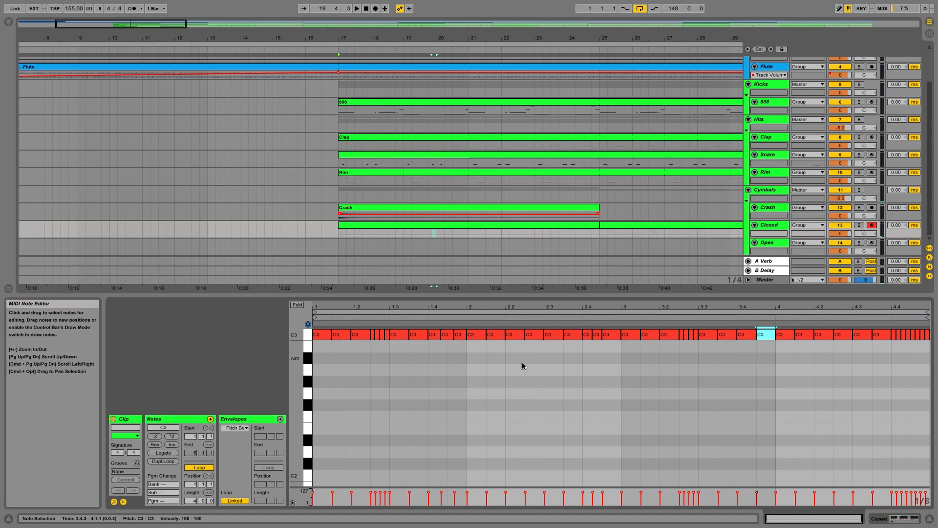
Step: Try extending the looped hi-hat clip on the Closed track from bar 25 to about bar 47, and undo it
left_click_drag(599, 37, 304, 28)
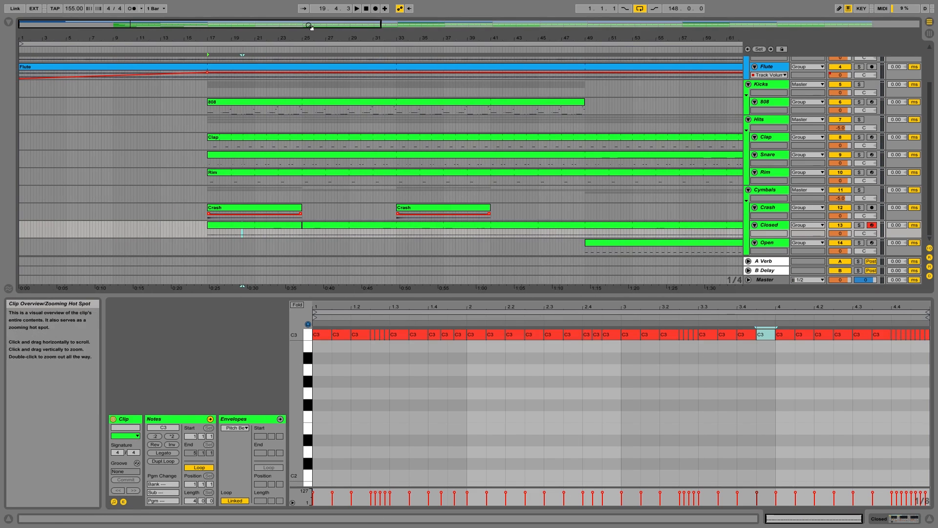
left_click_drag(302, 225, 565, 225)
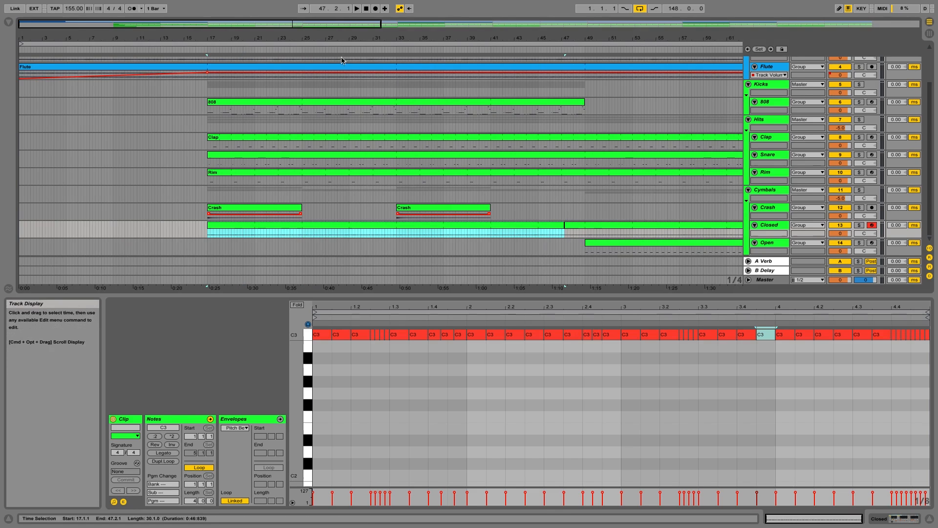
key("super+z")
Step: Set the arrangement grid to 1 bar, separate bars 17–21 of the Closed track into their own clip, and play from bar 17
right_click(322, 254)
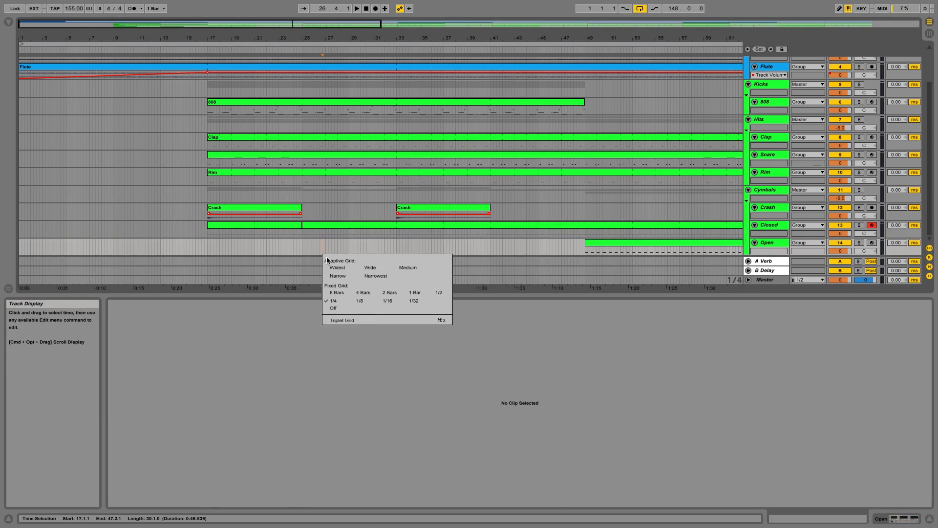
left_click(414, 294)
left_click(316, 232)
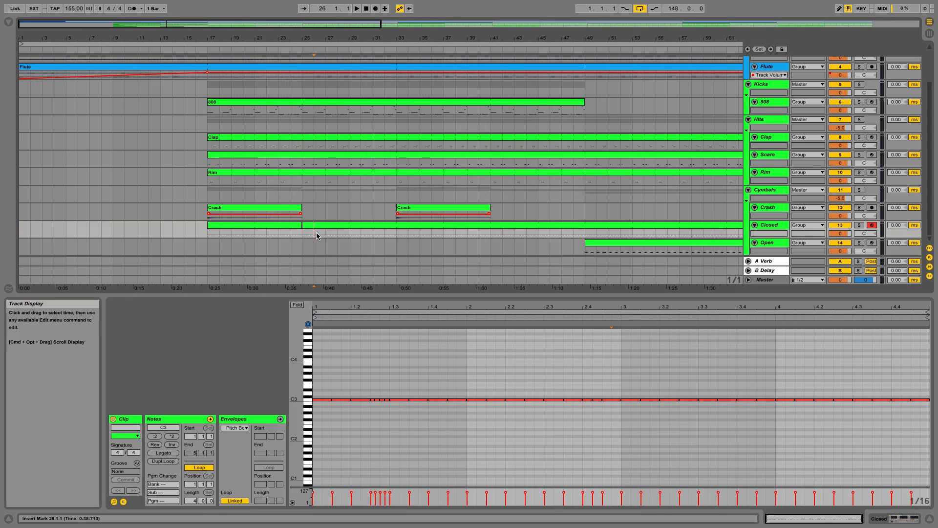
left_click_drag(212, 233, 255, 235)
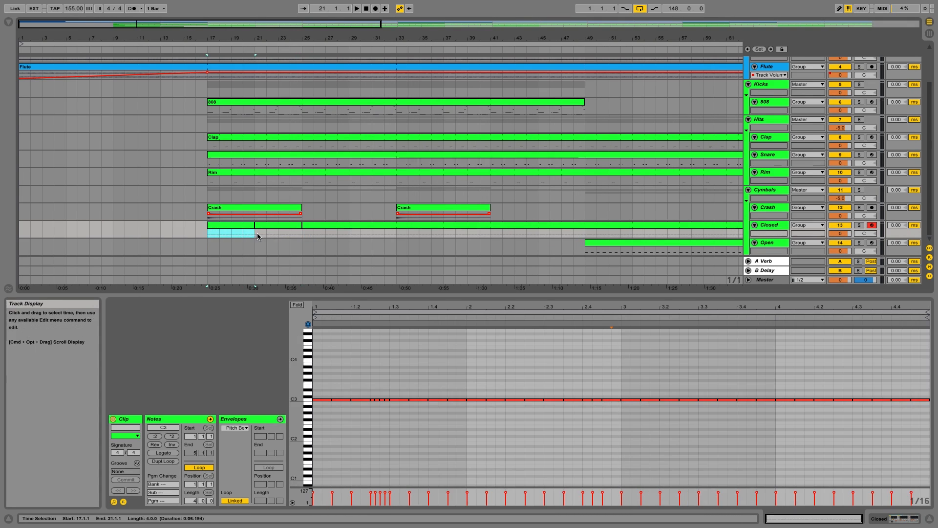
left_click(255, 235)
key("space")
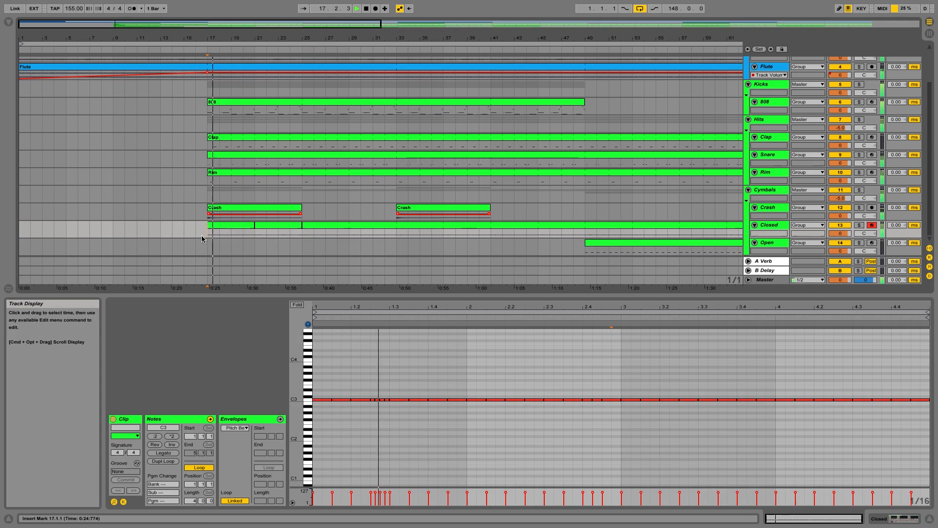
Step: Loop only the 1/8 C3 note at beat 1.3 in the hi-hat clip and play it from bar 17
key("space")
left_click(401, 399)
key("super+l")
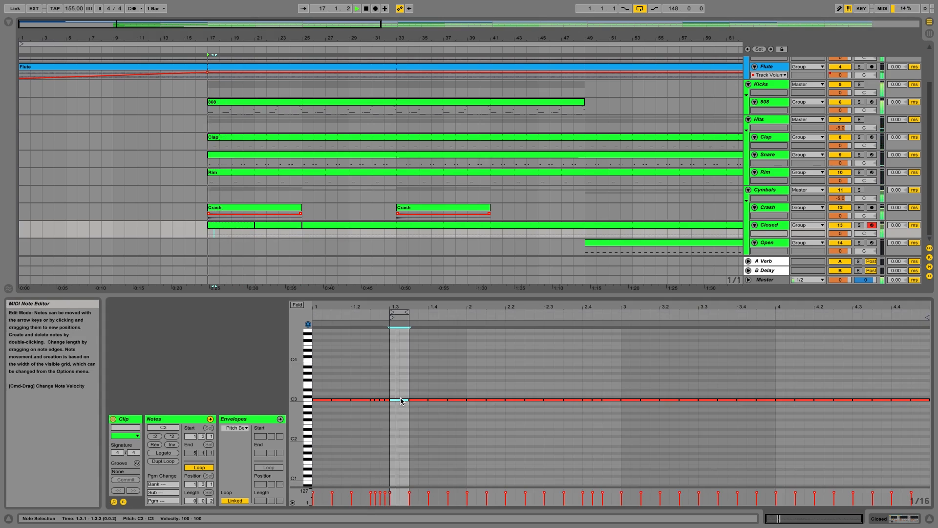
key("space")
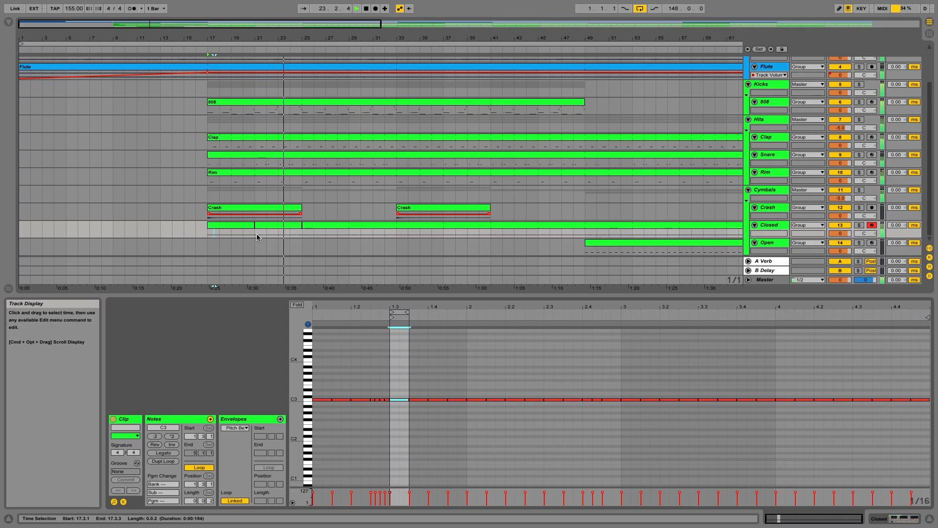
Step: Extend the Closed track's long hi-hat clip back from bar 25 to bar 17, replacing the shorter clips before it
left_click_drag(256, 226, 207, 226)
key("space")
left_click_drag(306, 224, 211, 225)
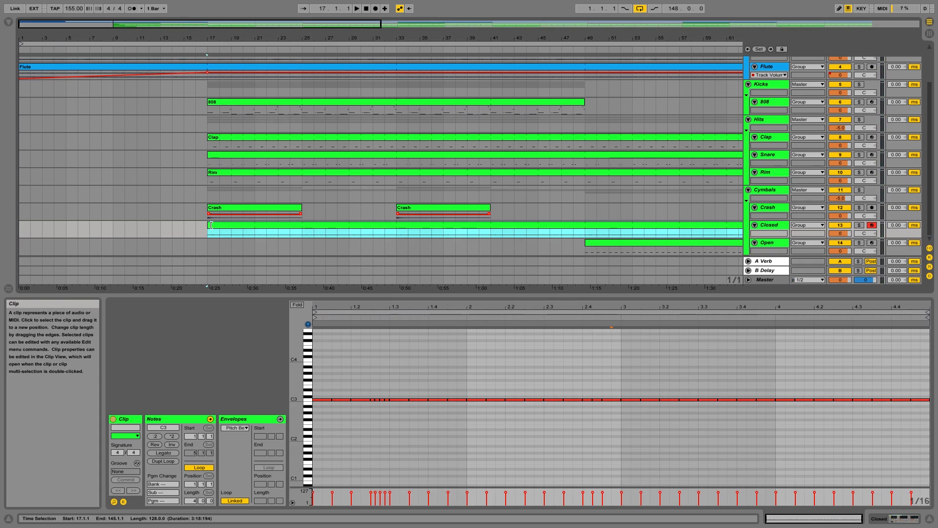
Step: Play the full arrangement from bar 17 past bar 25 to hear the hi-hat pattern with the melody and drums
scroll(230, 218, "up", 3)
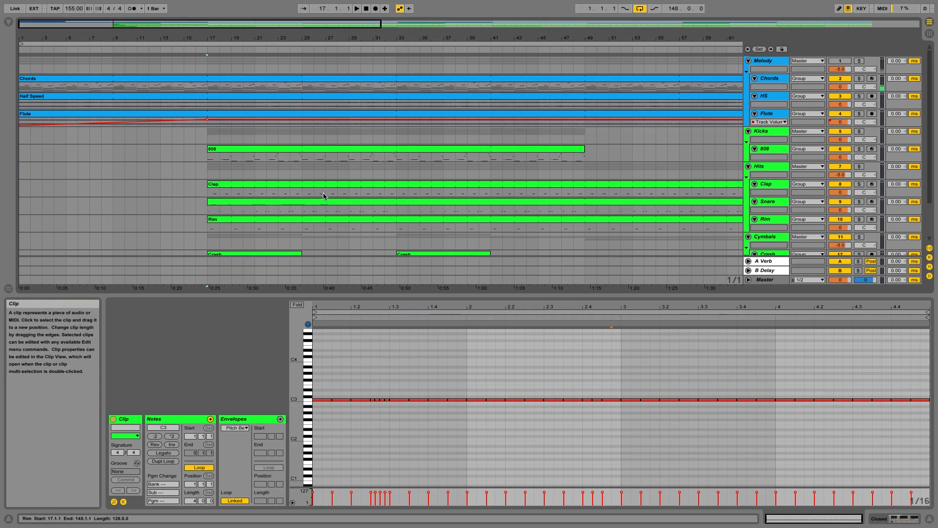
key("space")
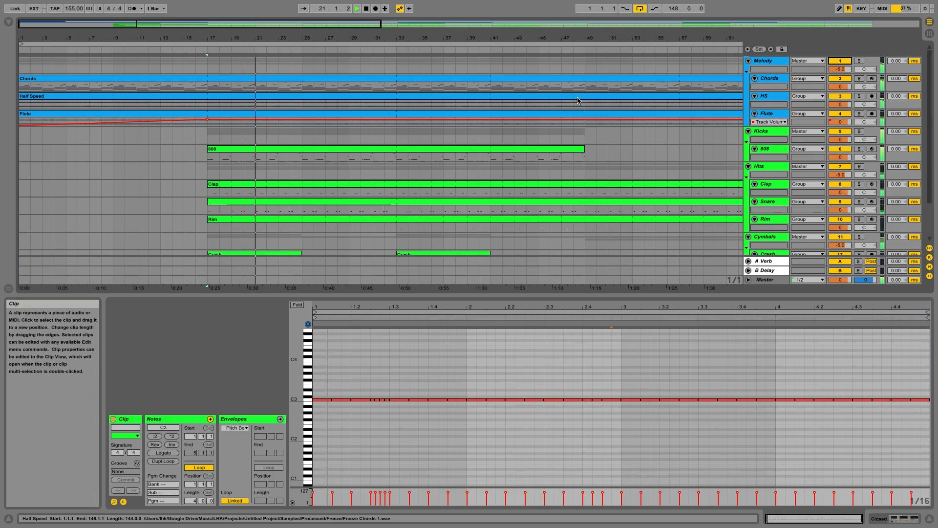
scroll(361, 215, "down", 2)
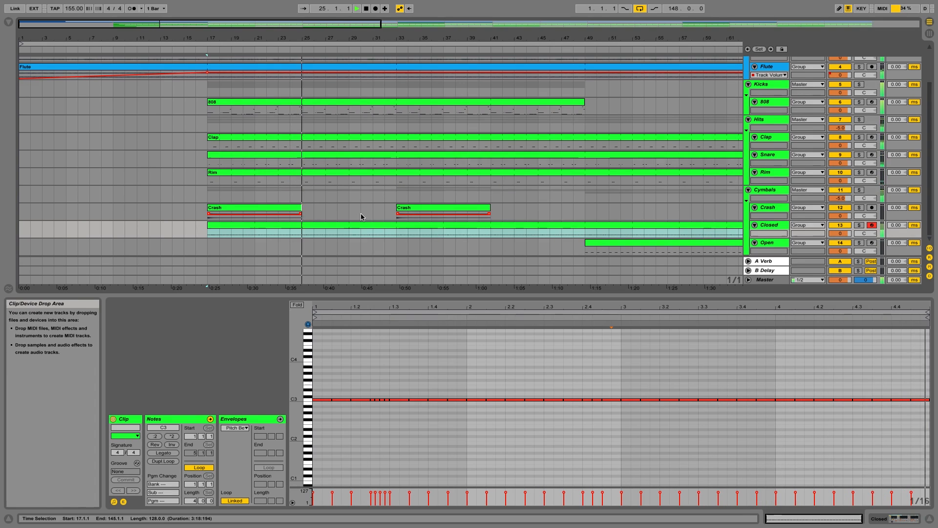
key("space")
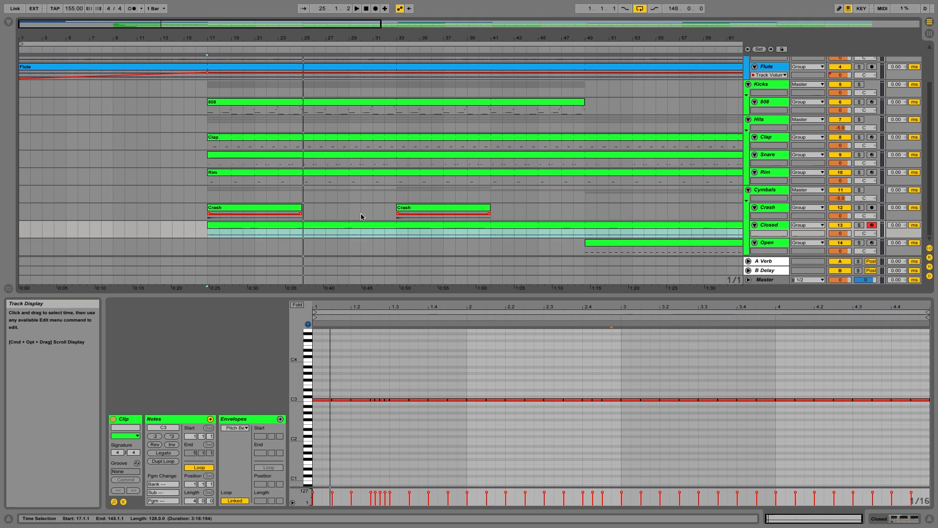
Step: Highlight the roll at 1.2.3, the double hits at 2.4, and the notes in bars 3–4 of the hi-hat clip
left_click_drag(372, 395, 386, 409)
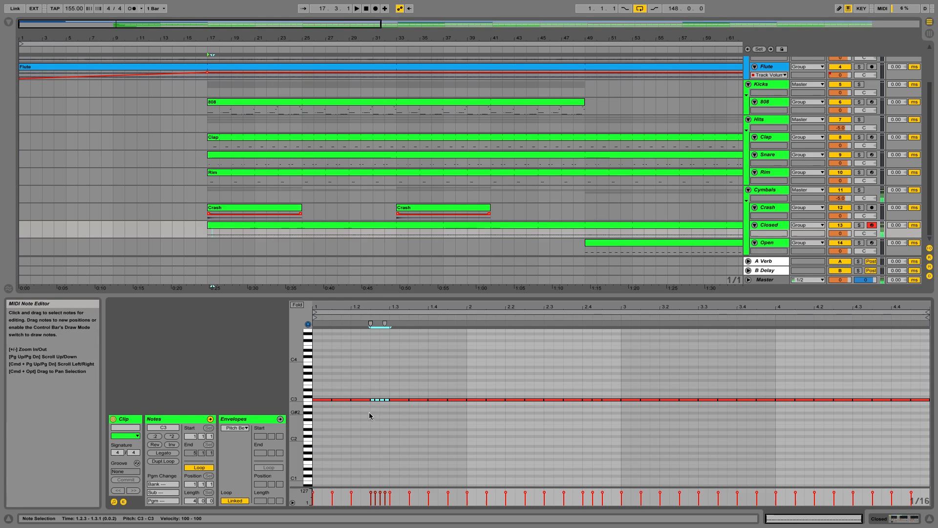
left_click_drag(587, 392, 614, 416)
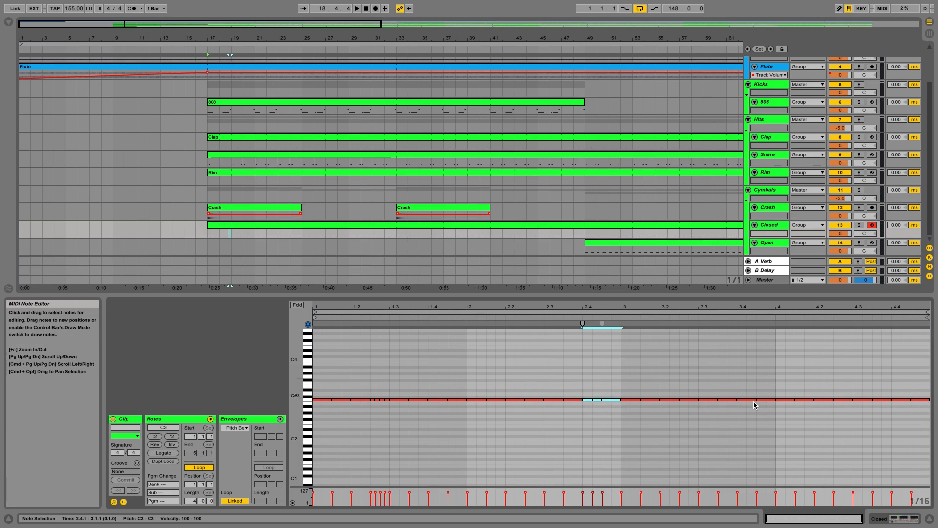
left_click_drag(627, 392, 926, 414)
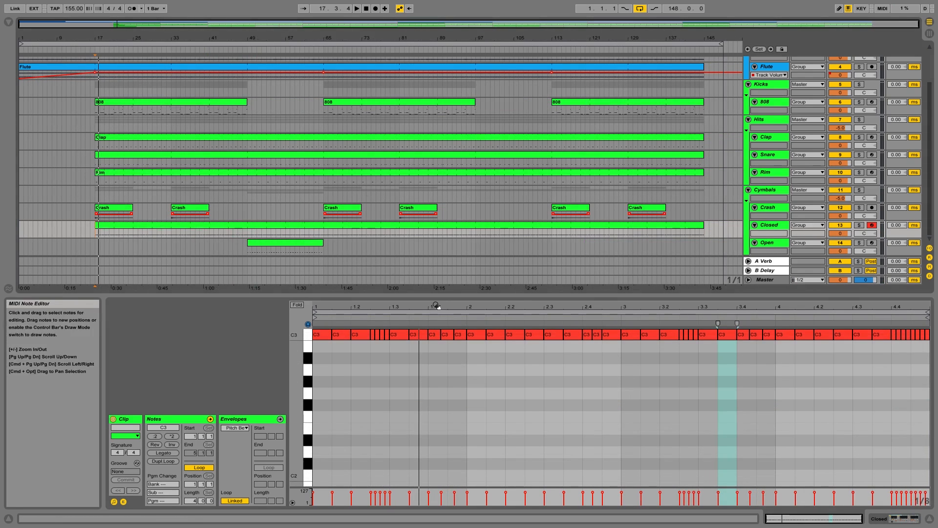
Step: Enlarge the hi-hat clip's note editor by making its area taller beneath the arrangement
left_click_drag(440, 295, 439, 277)
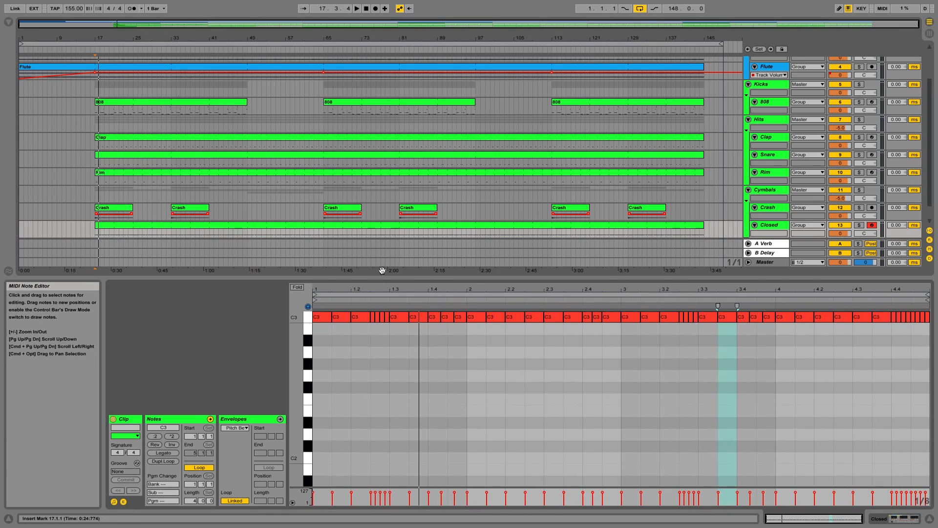
right_click(447, 375)
left_click(649, 340)
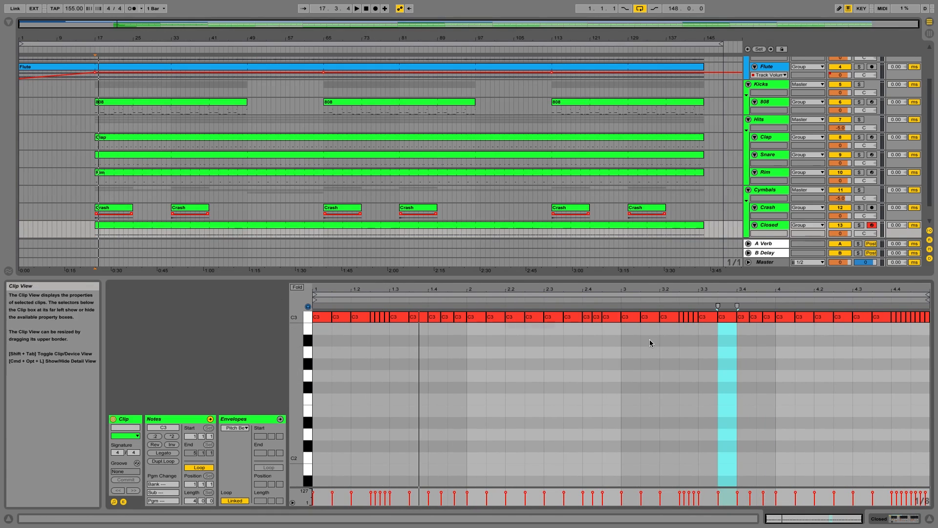
right_click(396, 370)
left_click(355, 347)
scroll(353, 363, "up", 3)
scroll(353, 363, "down", 3)
Step: Audition the Closed track's LL_hihat_red sample with the computer keyboard up to the C3–D4 octave, and return to the hi-hat clip
left_click(785, 230)
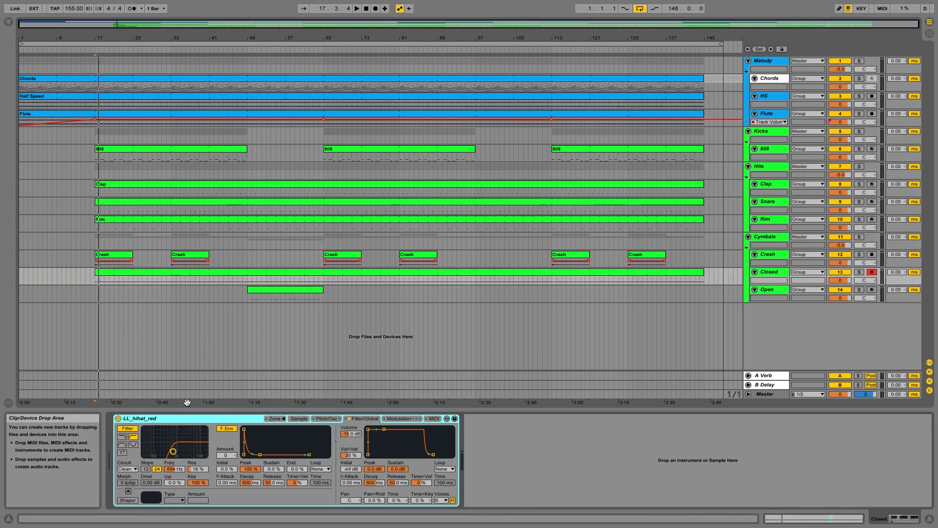
left_click(299, 419)
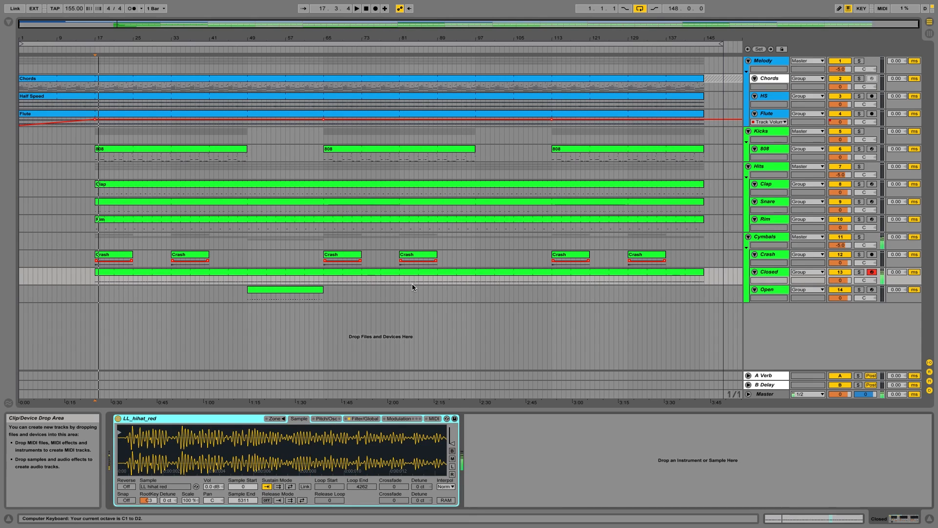
key("x")
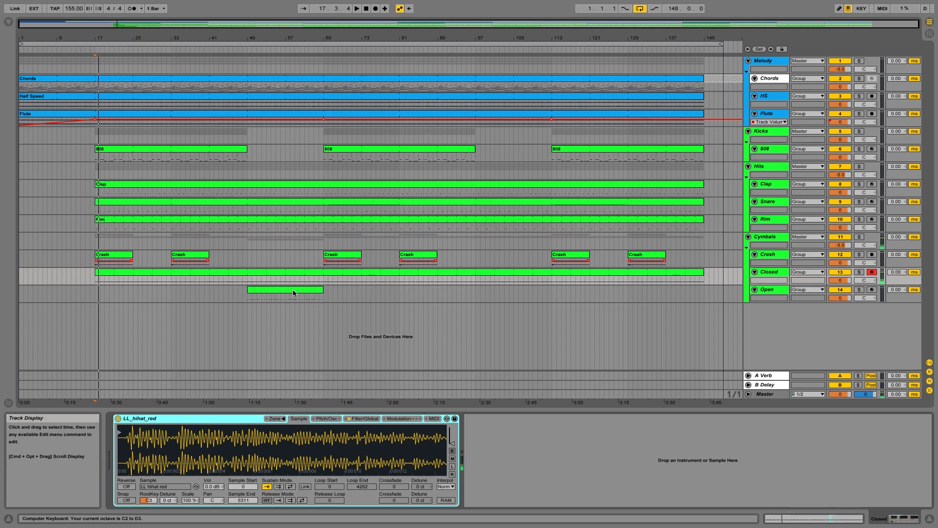
double_click(278, 274)
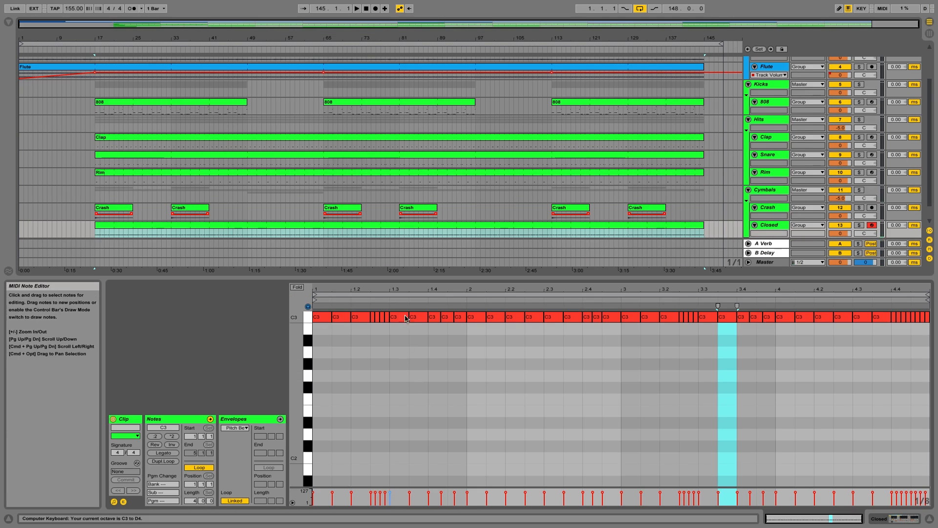
Step: Try a very low G#0 note at 1.1.1 in the hi-hat clip
scroll(402, 449, "down", 2)
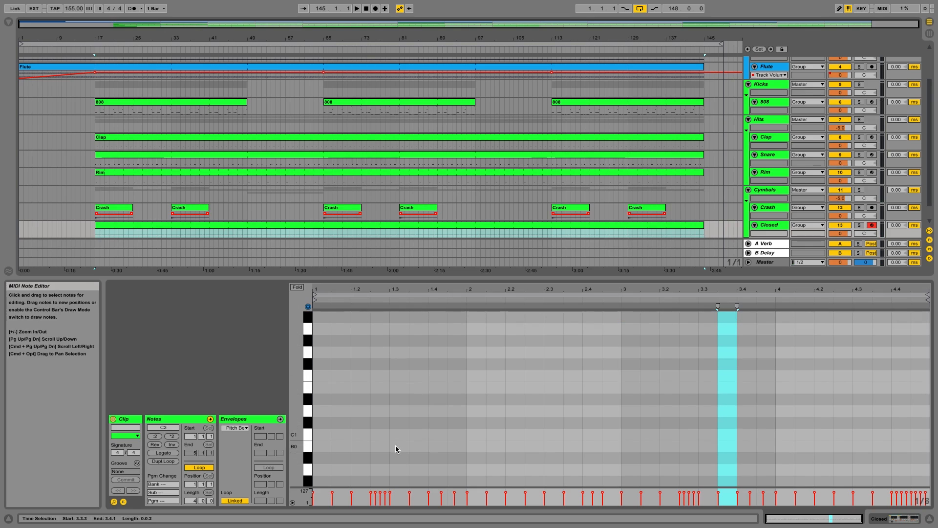
scroll(315, 459, "down", 4)
left_click(313, 473)
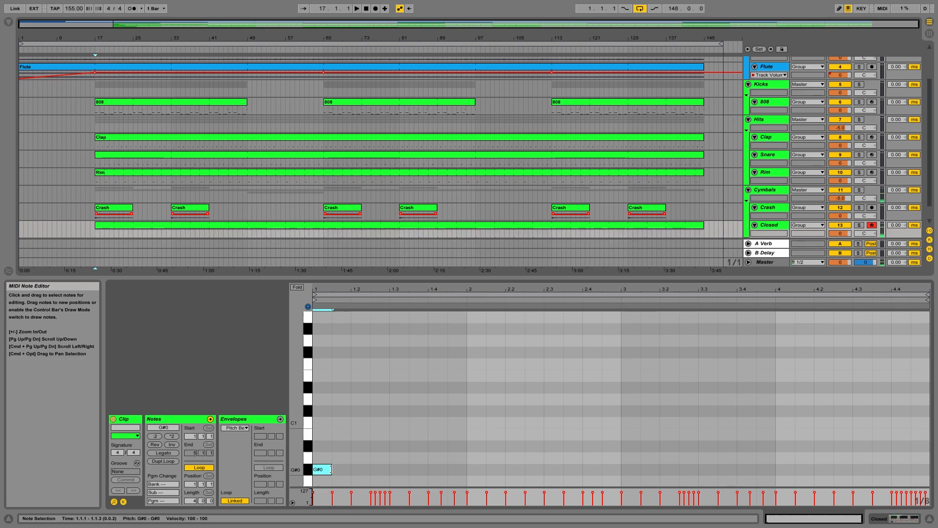
scroll(511, 369, "up", 5)
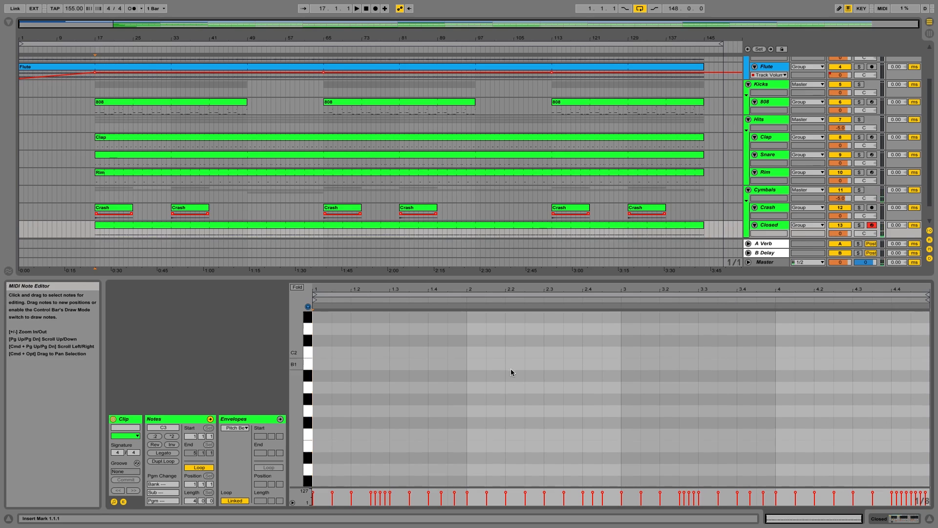
Step: Set the grid to 1/32, lower the last three notes of the 1.2.3 roll to A#2, G#2 and F#2, and play it
right_click(361, 385)
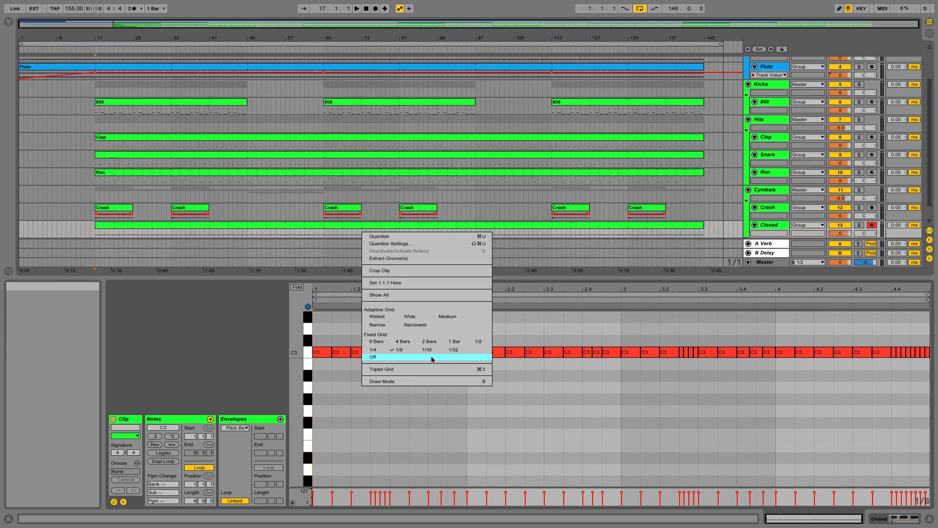
left_click(452, 349)
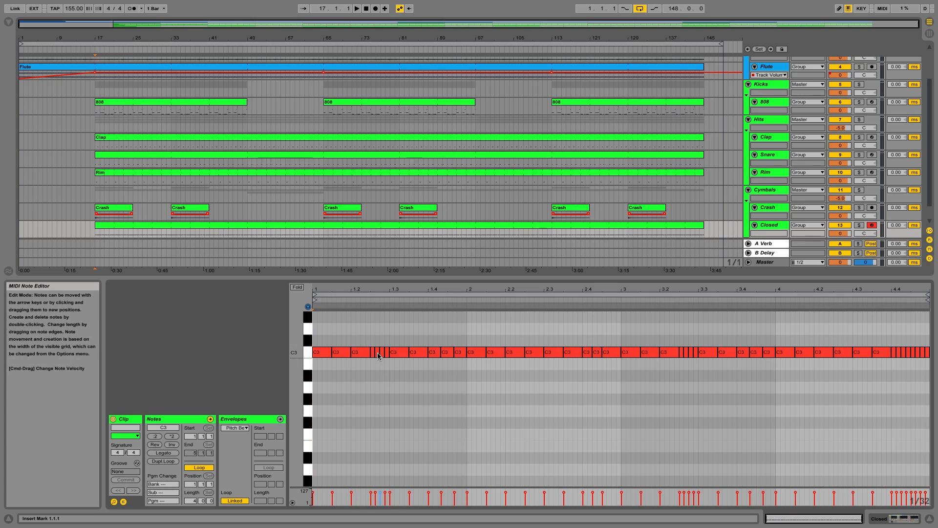
left_click_drag(377, 353, 384, 400)
left_click_drag(387, 352, 390, 425)
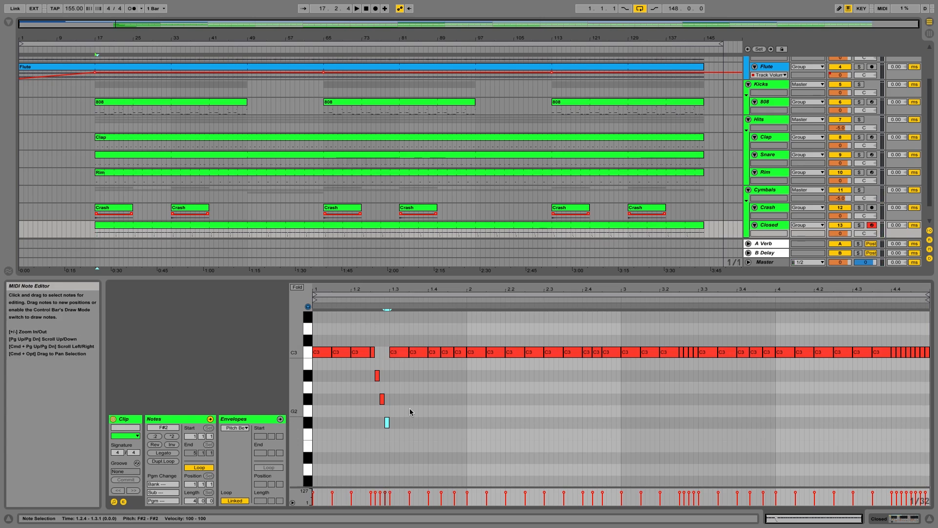
key("space")
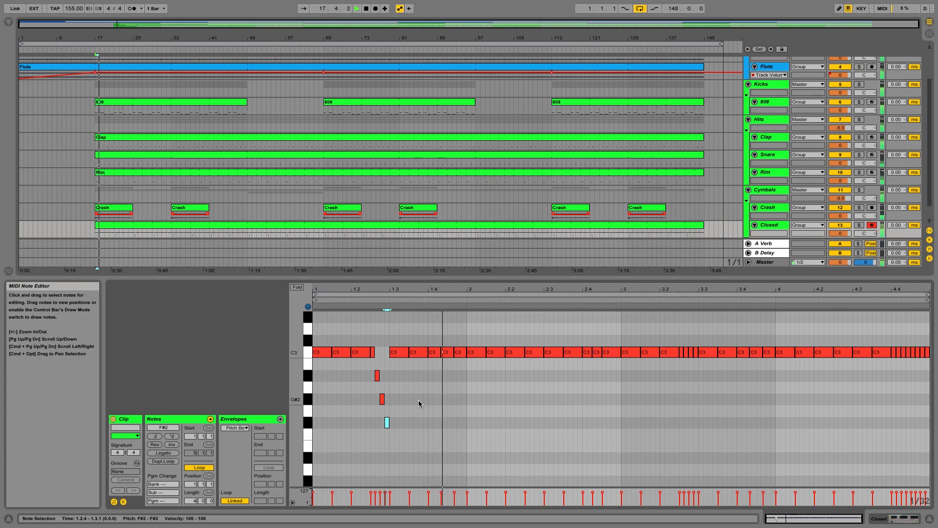
key("space")
Step: Lower the three triplet notes in beat 1.4 to F#2 and play the clip
left_click_drag(428, 364, 438, 422)
left_click(438, 398)
key("space")
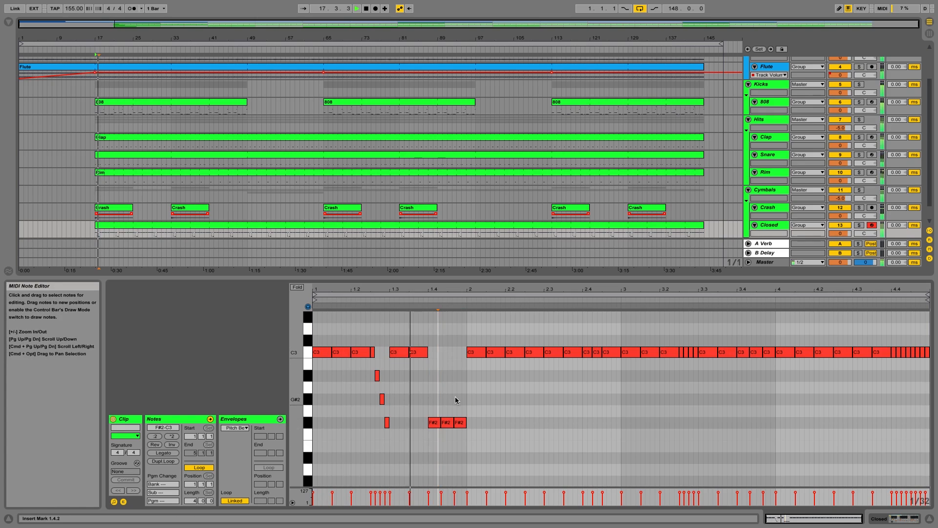
Step: Lower the three triplet notes in beat 1.4 to D#2 and play the clip
key("space")
left_click_drag(485, 444, 437, 463)
left_click(439, 412)
key("space")
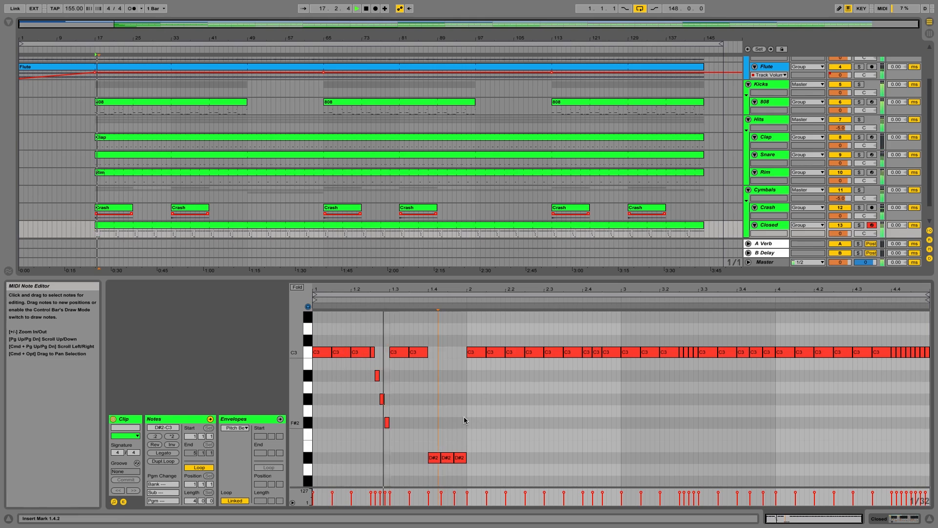
key("space")
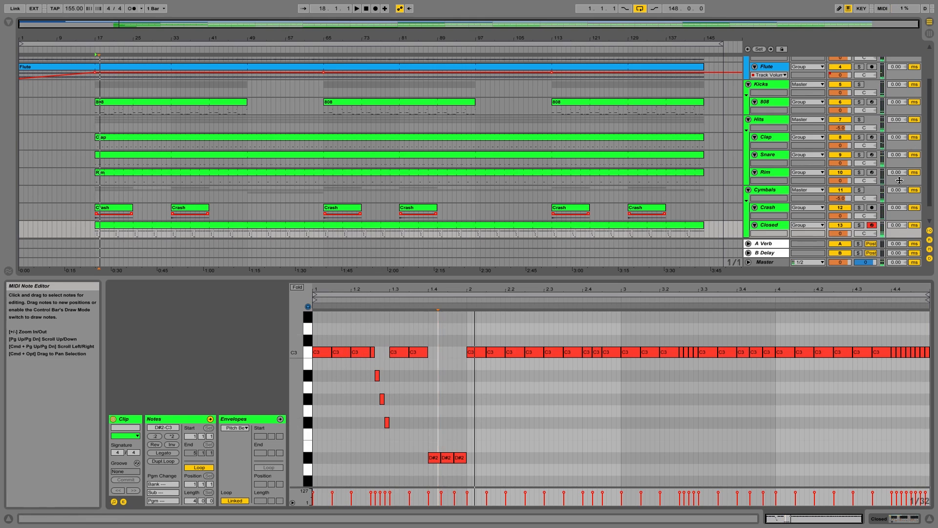
left_click(474, 352)
left_click(494, 351)
left_click(513, 352)
mouse_move(396, 353)
left_mouse_down()
mouse_move(397, 400)
mouse_move(396, 356)
left_mouse_up()
left_click(336, 341)
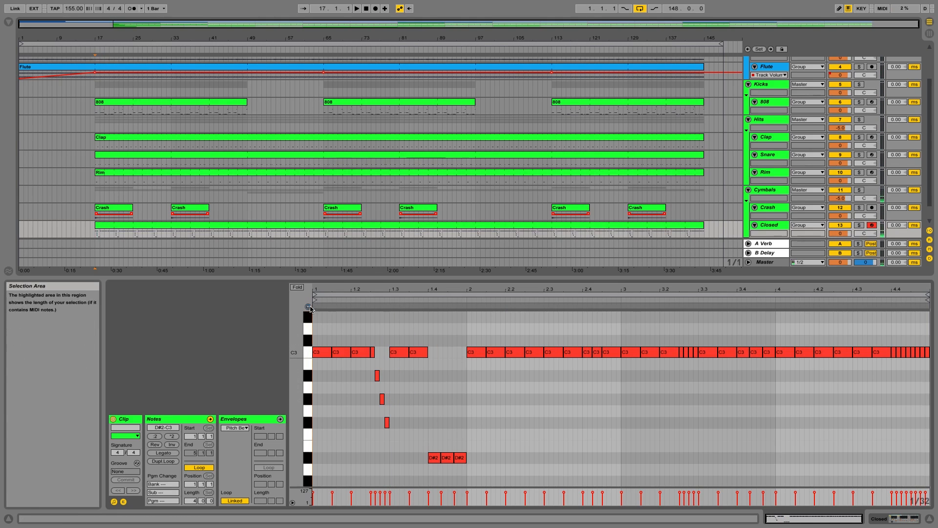
Step: Lower the three triplet notes in beat 1.4 to C#2 and play the clip
left_click_drag(409, 473, 589, 453)
scroll(496, 457, "down", 1)
left_click_drag(436, 438, 439, 460)
key("space")
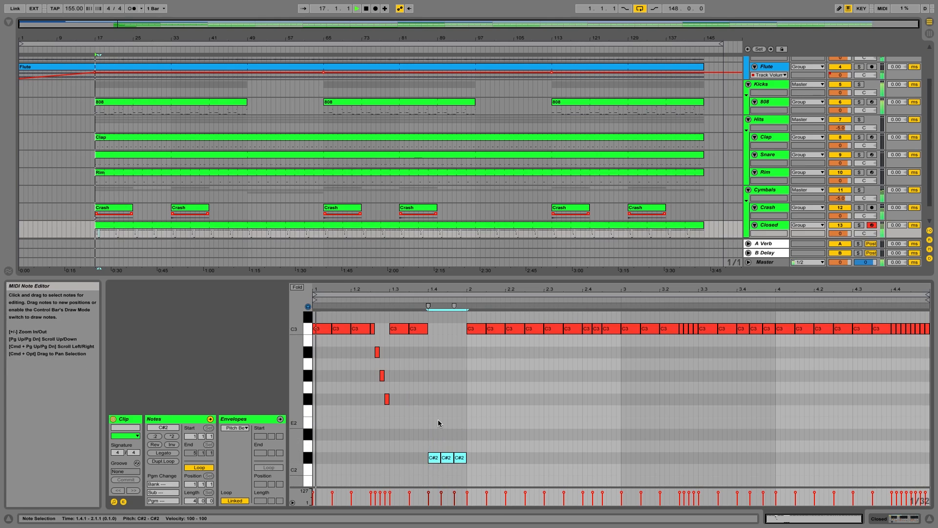
left_click(441, 416)
Step: Try a steeper pitch drop on the 1.2.3 roll, lowering its last two notes to F#2 and C#2, and play it
left_click(383, 375)
key("space")
left_click_drag(382, 379, 386, 422)
left_click(395, 402)
key("space")
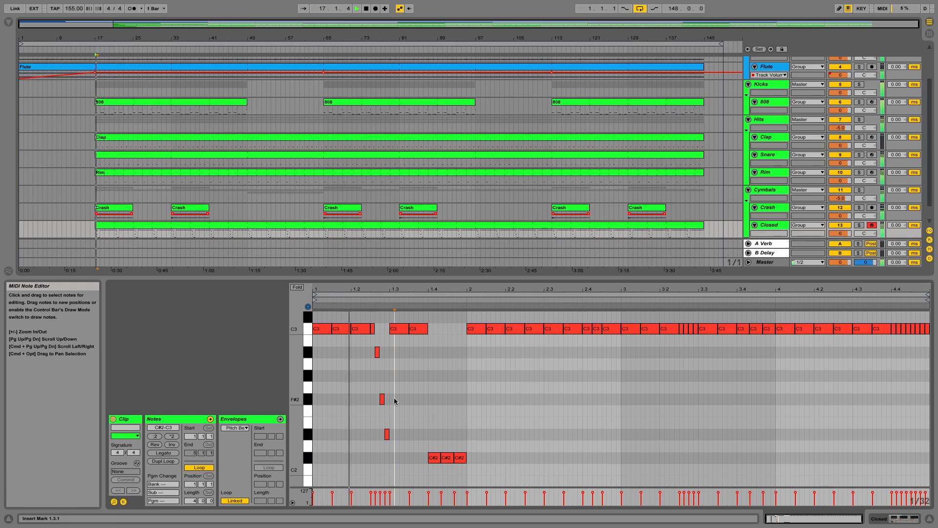
key("space")
left_click(387, 434)
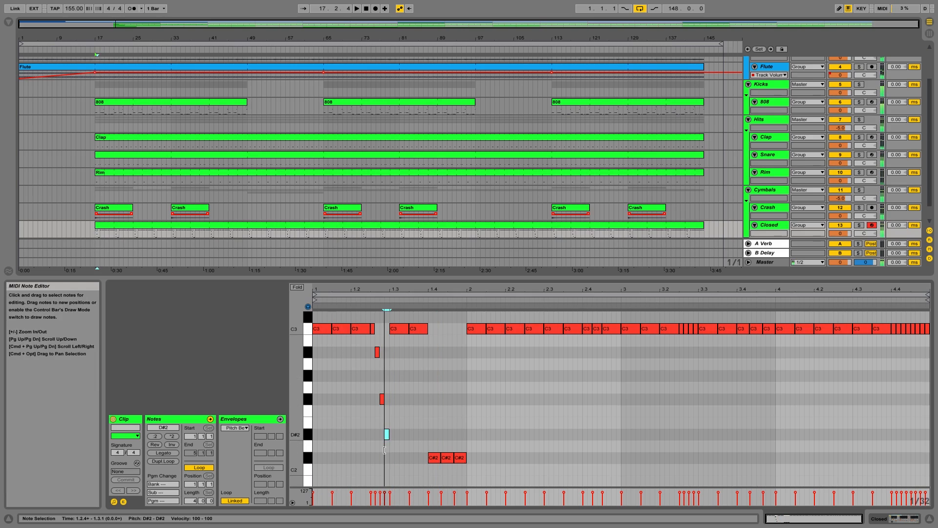
key("Down")
key("Down")
key("space")
left_click(414, 417)
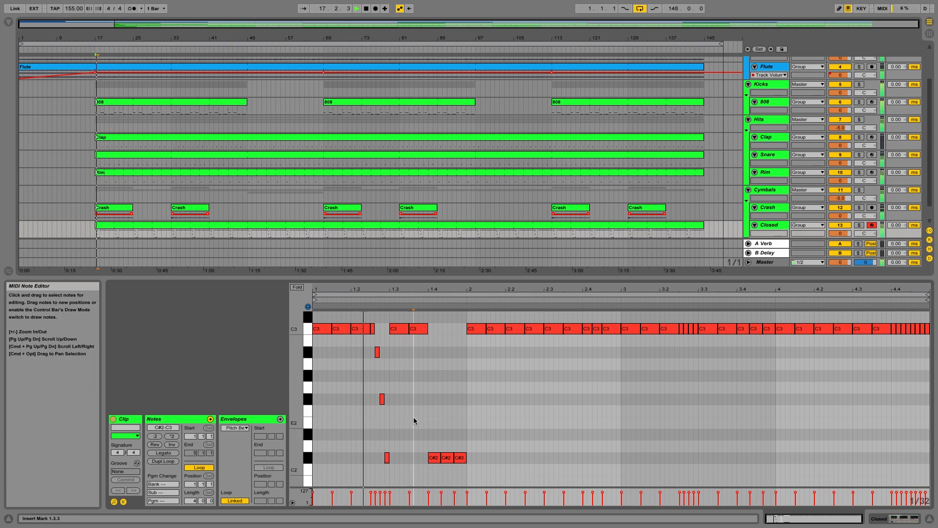
key("space")
Step: Undo the steeper pitch drop on the last two notes of the 1.2.3 roll
key("super+z")
key("super+z")
key("super+z")
key("super+z")
key("Down")
key("Down")
left_click(448, 402)
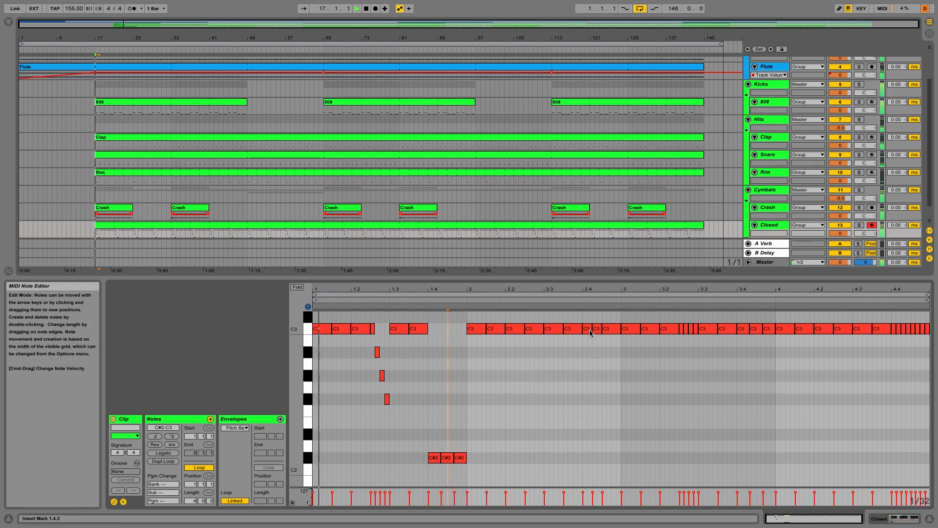
Step: Raise the second hit in beat 2.4 to C#3 and the third to D3, and play the clip
scroll(616, 377, "up", 1)
left_click_drag(597, 352, 597, 317)
left_click(609, 371)
scroll(611, 379, "up", 1)
scroll(614, 385, "up", 2)
left_click_drag(613, 393, 597, 375)
left_click(627, 361)
left_click_drag(612, 328, 612, 363)
key("space")
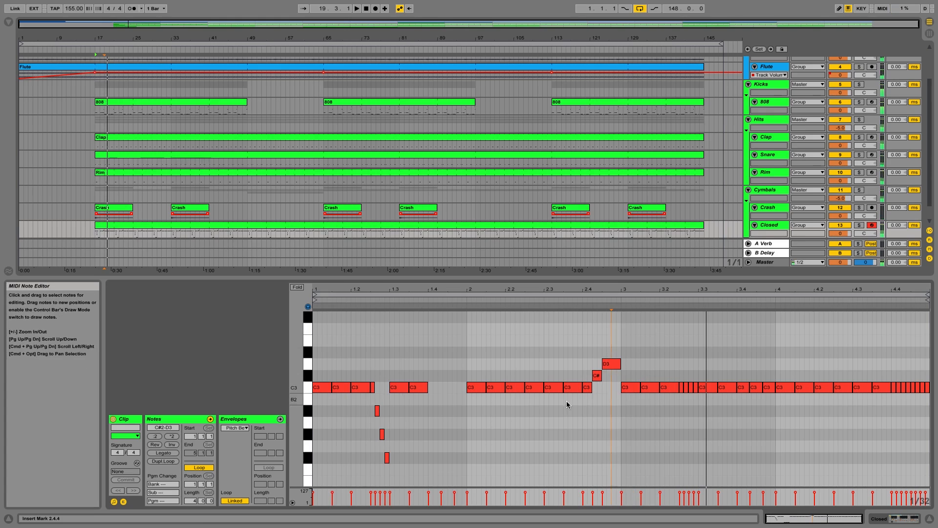
Step: Lower the last three notes of the roll in beat 3.2 to G#2, E2 and C#2
scroll(668, 406, "down", 2)
left_click(686, 365)
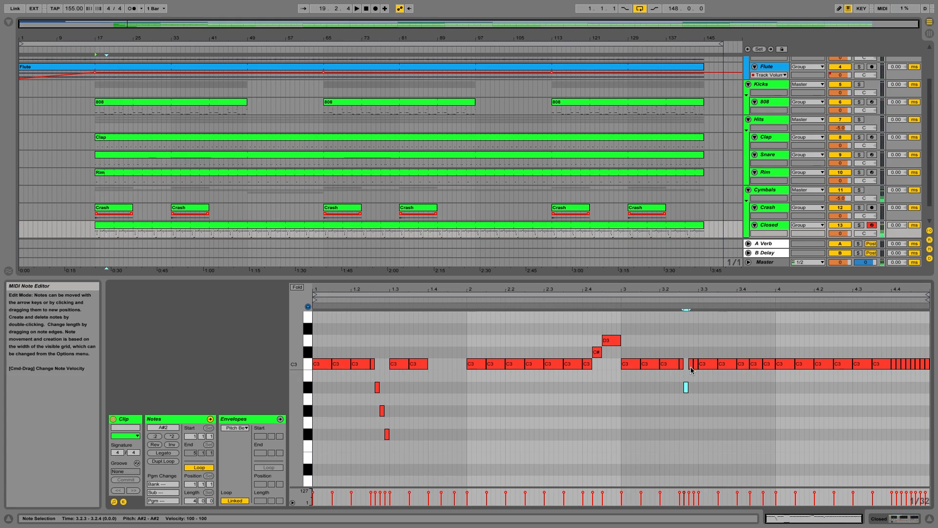
key("Down")
key("Down")
key("Down")
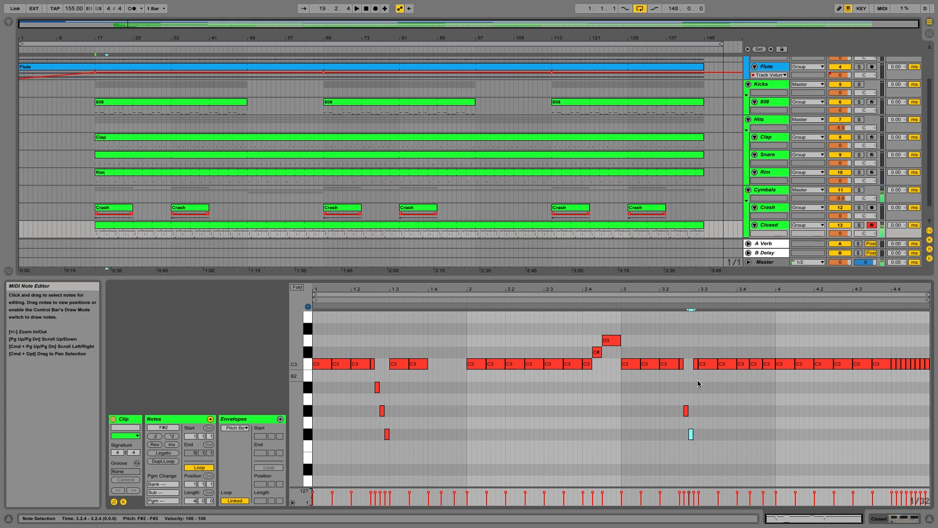
double_click(697, 374)
key("Down")
key("Down")
key("Down")
key("Down")
key("Down")
key("Down")
key("Down")
key("Down")
key("Down")
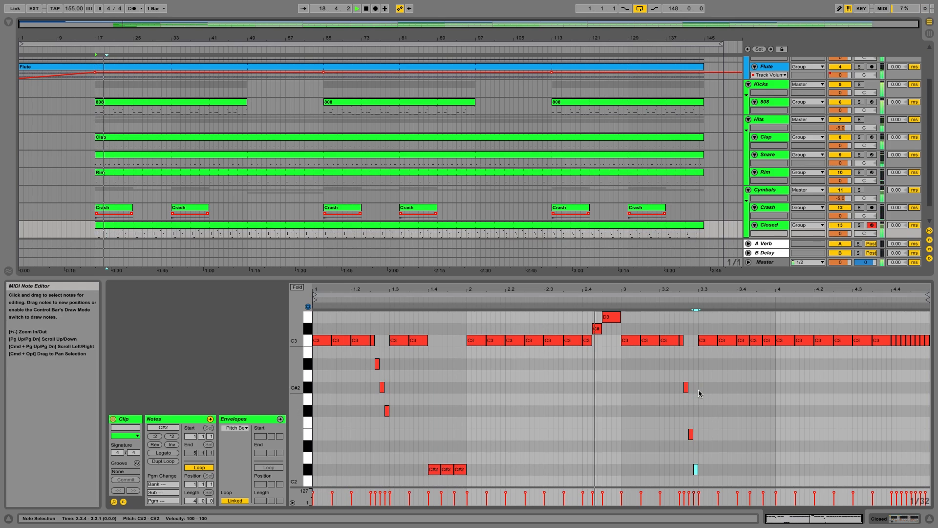
Step: Lower the three triplet notes in beat 3.4 to G#1 and play the clip
left_click(736, 393)
left_click_drag(735, 348, 749, 416)
key("space")
scroll(745, 342, "down", 1)
key("space")
scroll(631, 449, "up", 6)
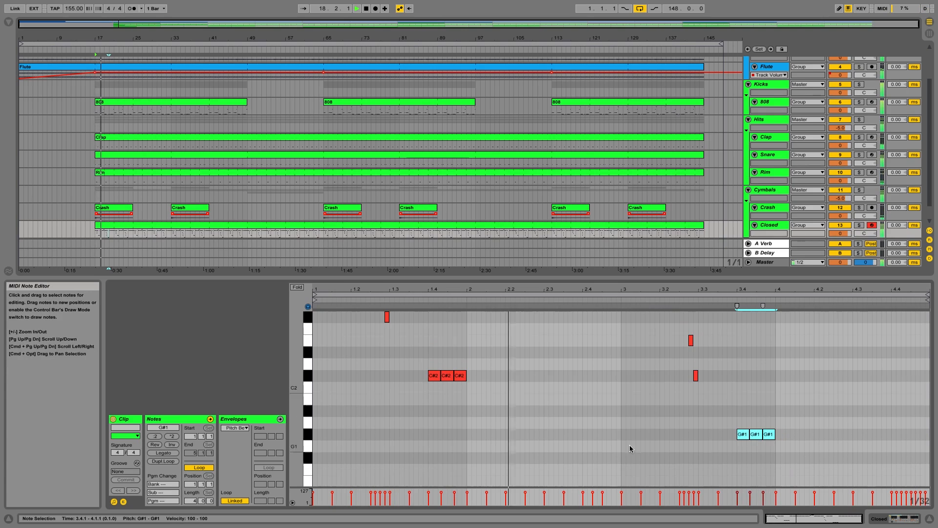
left_click(738, 433)
scroll(739, 432, "up", 2)
key("space")
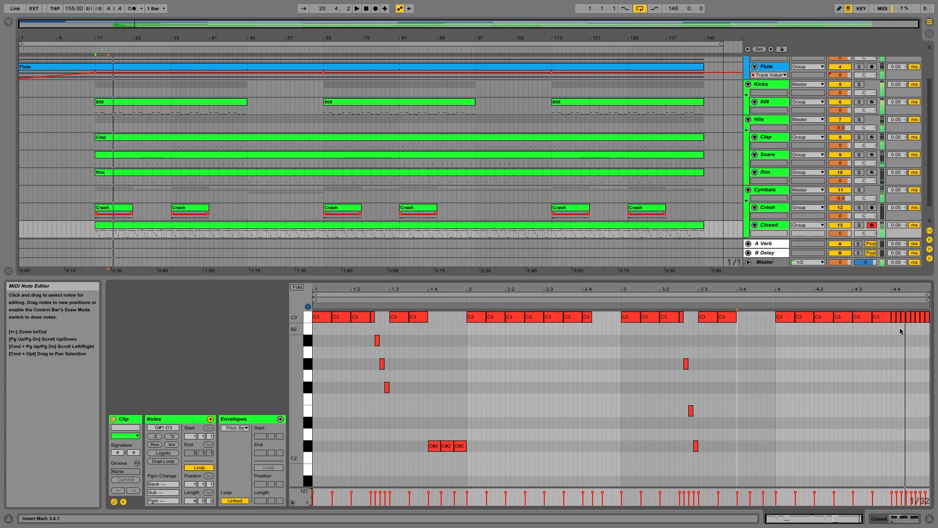
Step: Lower the first note of the roll at 4.4 to C#2 and delete the roll's remaining notes
scroll(897, 362, "up", 2)
left_click(895, 342)
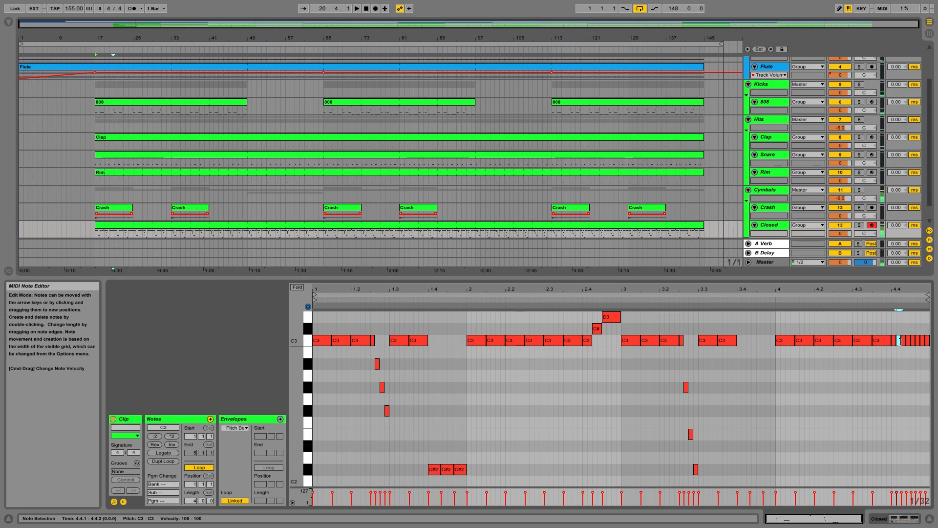
left_click_drag(899, 341, 899, 350)
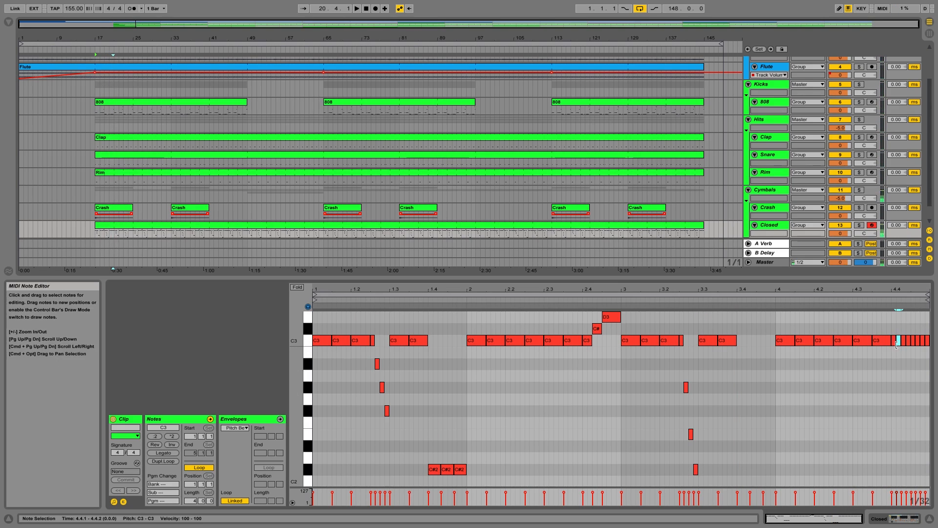
scroll(897, 344, "down", 1)
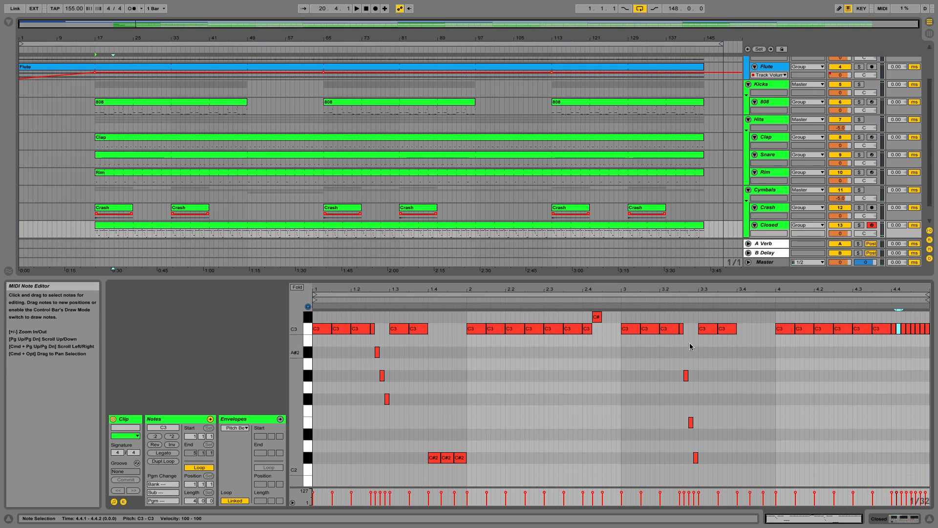
scroll(896, 361, "down", 1)
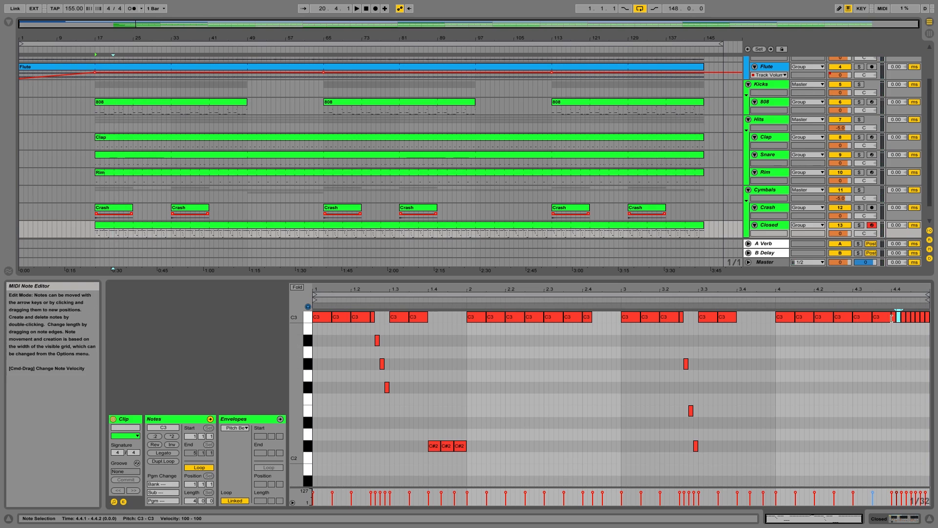
key("Down")
key("Down")
key("Down")
key("Down")
key("Down")
key("Down")
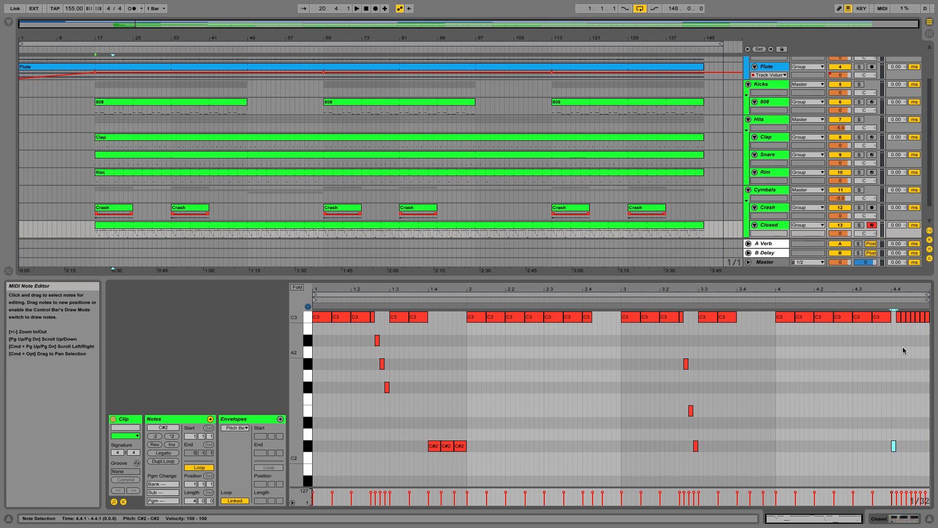
left_click_drag(898, 329, 932, 306)
key("Delete")
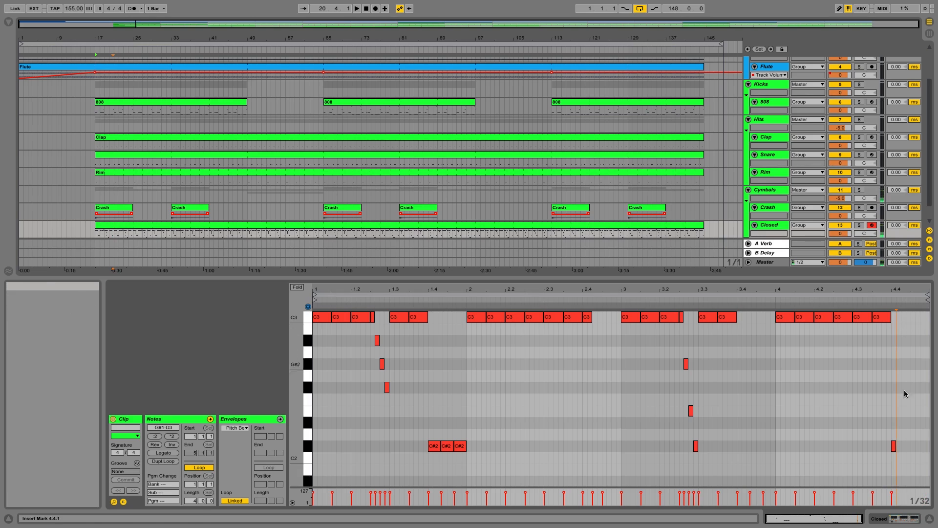
Step: Build a rising roll across beat 4.4 by duplicating the C#2 note seven times, raising each copy two semitones up to D#3
left_click(894, 445)
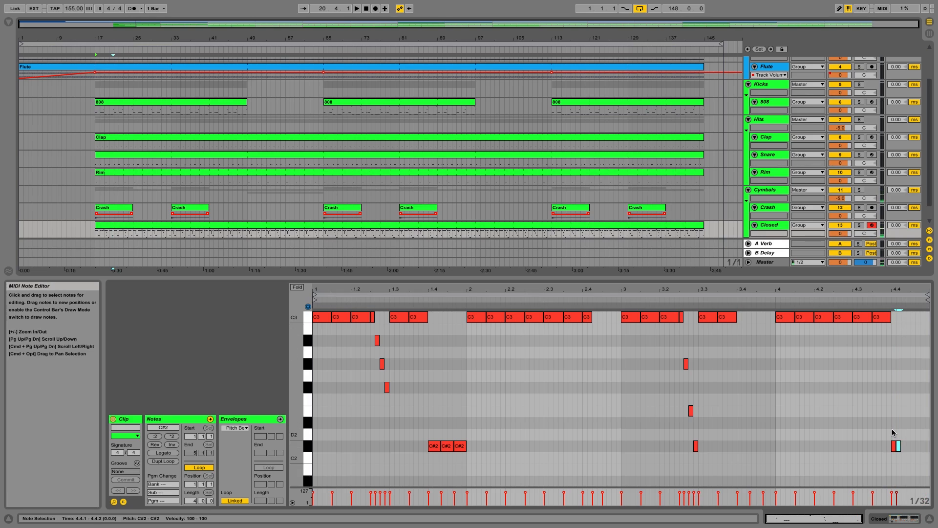
key("Up")
key("Up")
key("super+d")
key("Up")
key("Up")
key("super+d")
key("Up")
key("Up")
key("super+d")
key("Up")
key("Up")
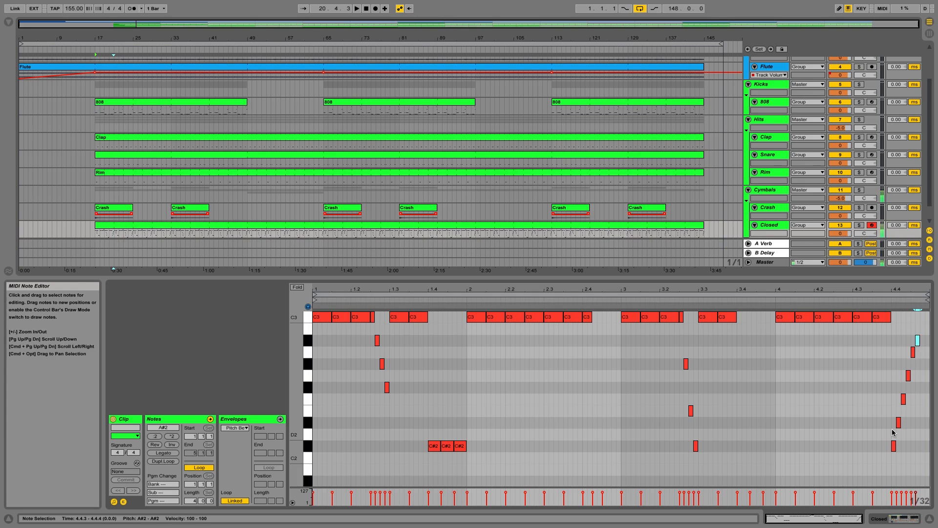
key("super+d")
key("Up")
key("Up")
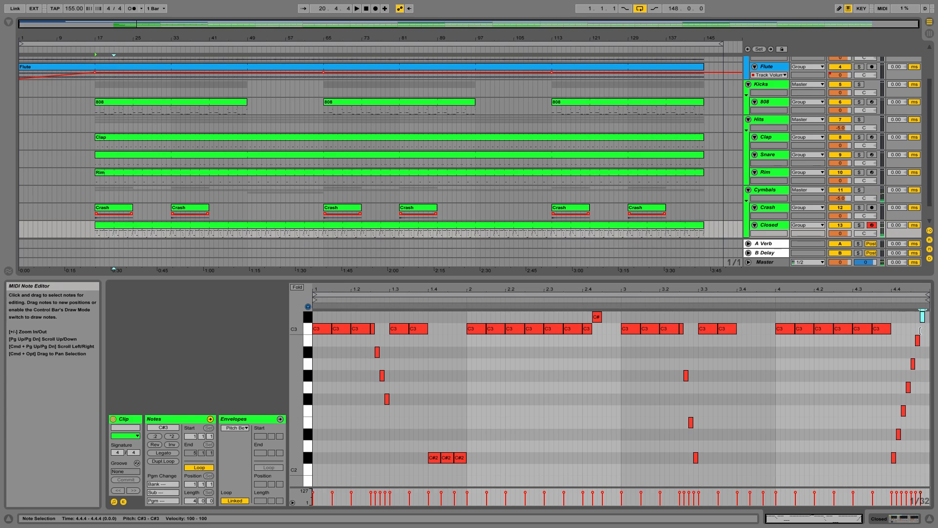
key("super+d")
key("Up")
key("Up")
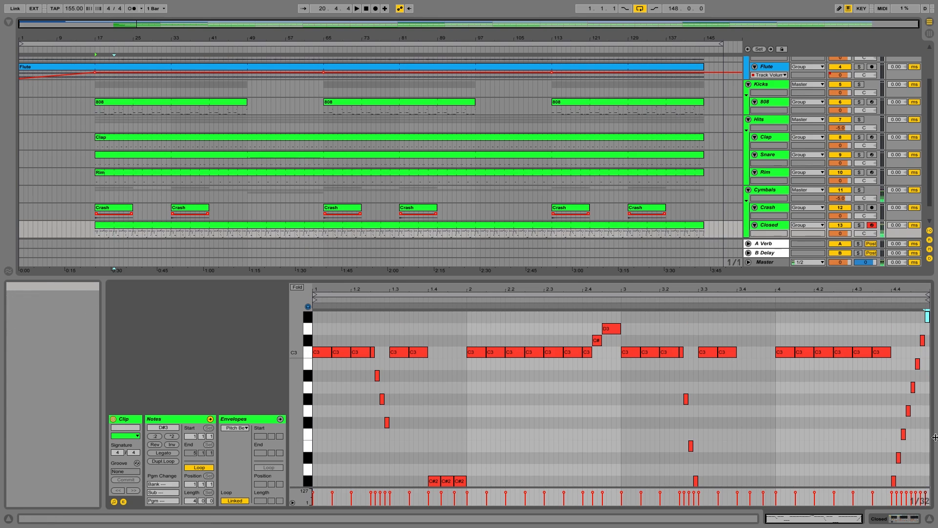
Step: Enlarge the note editor, lower the whole rising roll in beat 4.4 by five semitones to G#1–A#2, and play the clip
scroll(890, 473, "down", 1)
left_click_drag(893, 476, 927, 313)
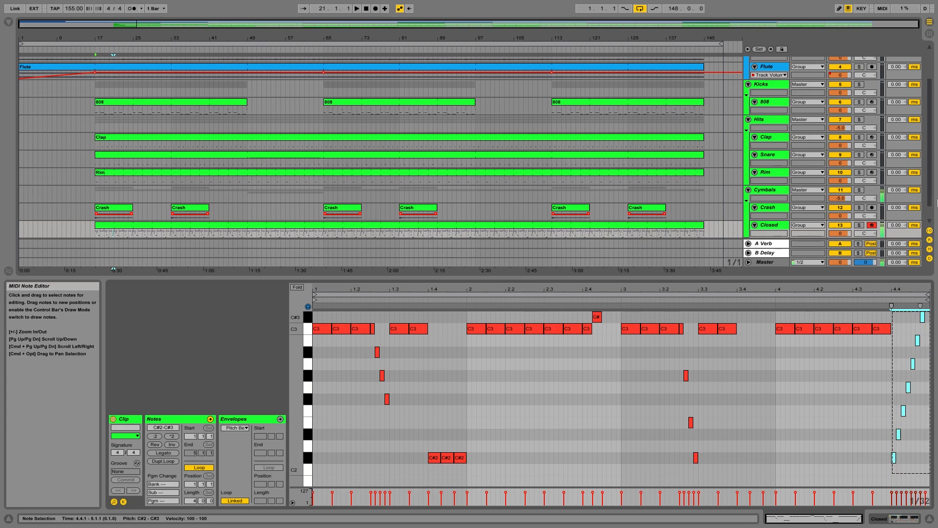
left_click_drag(887, 277, 887, 146)
scroll(857, 285, "up", 3)
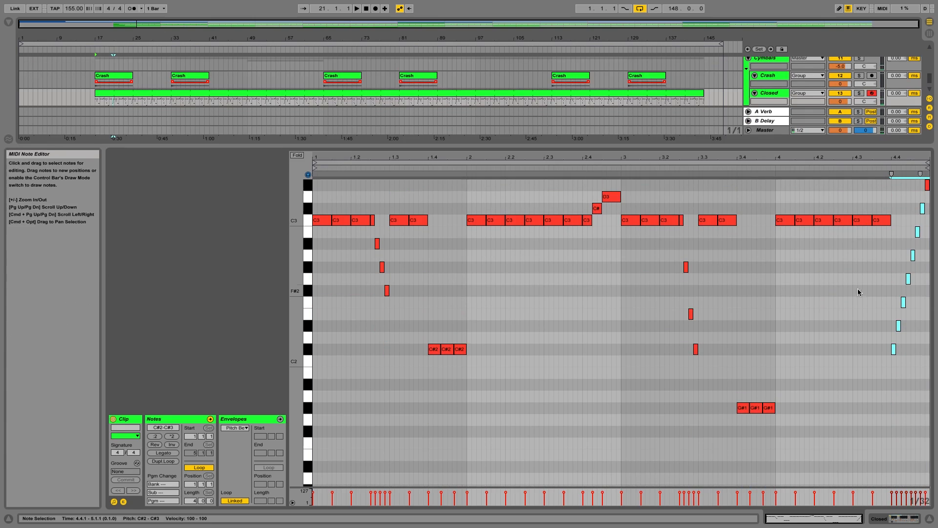
left_click_drag(895, 194, 931, 395)
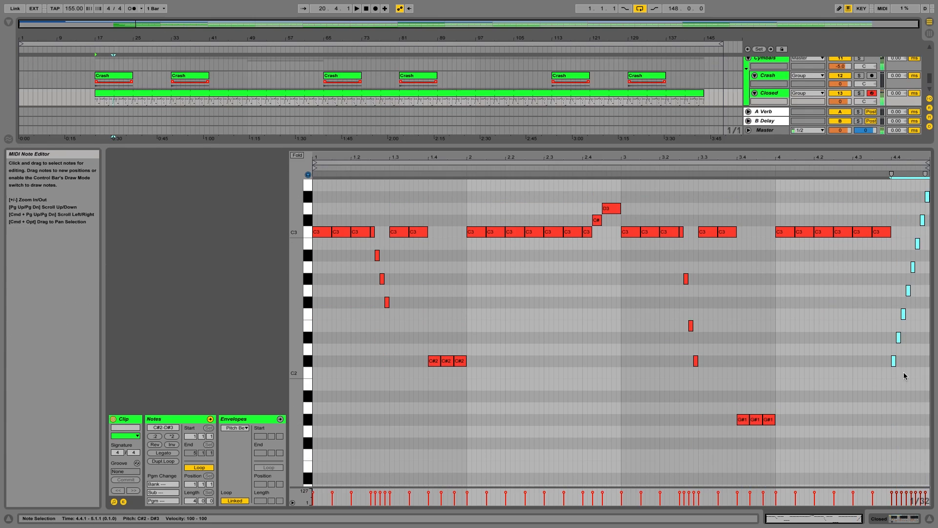
key("Down")
key("Down")
key("Down")
key("Down")
key("Down")
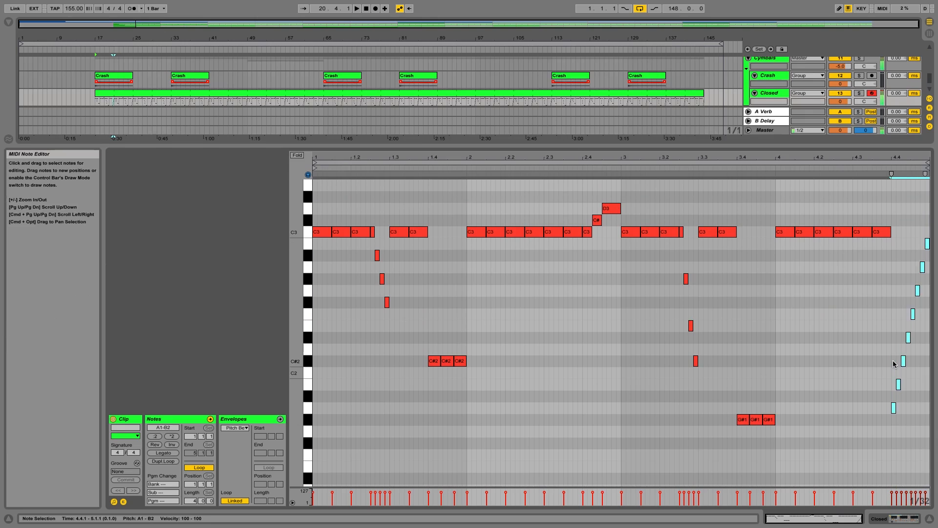
left_click(905, 266)
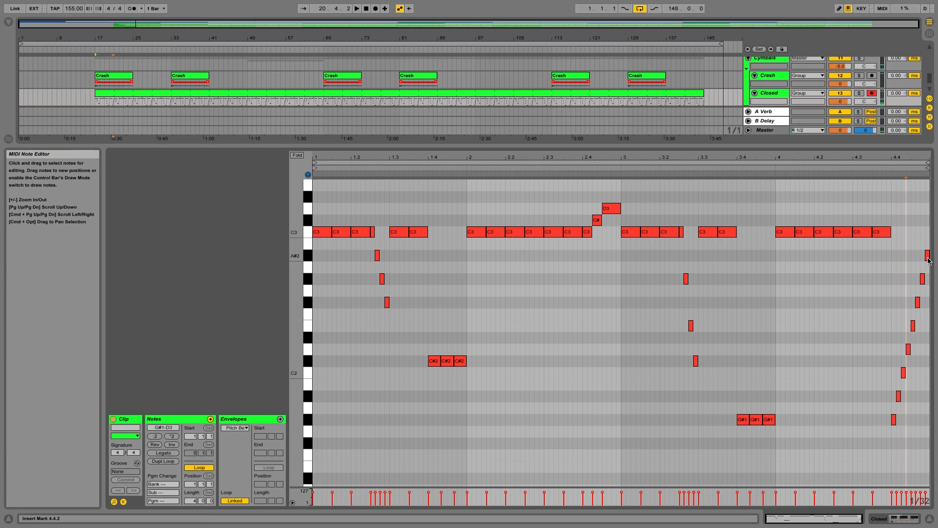
key("space")
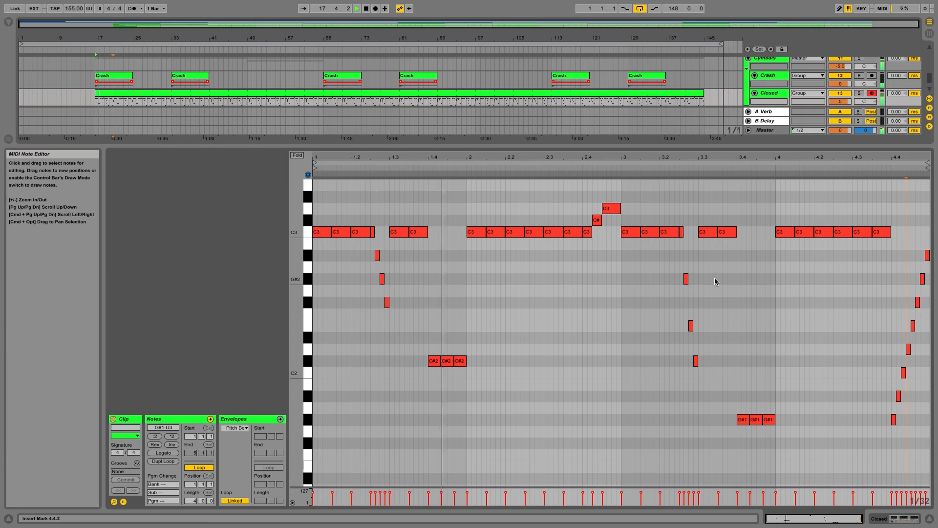
left_click(770, 277)
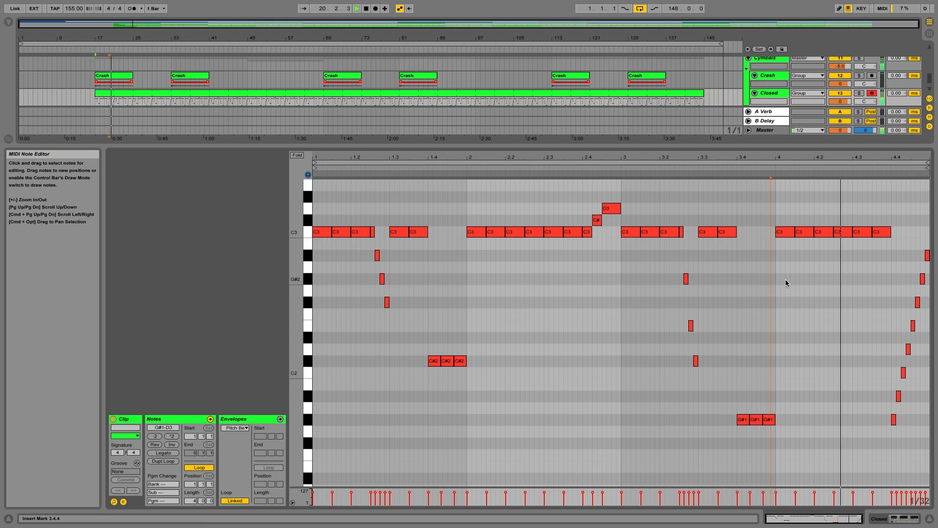
left_click(876, 244)
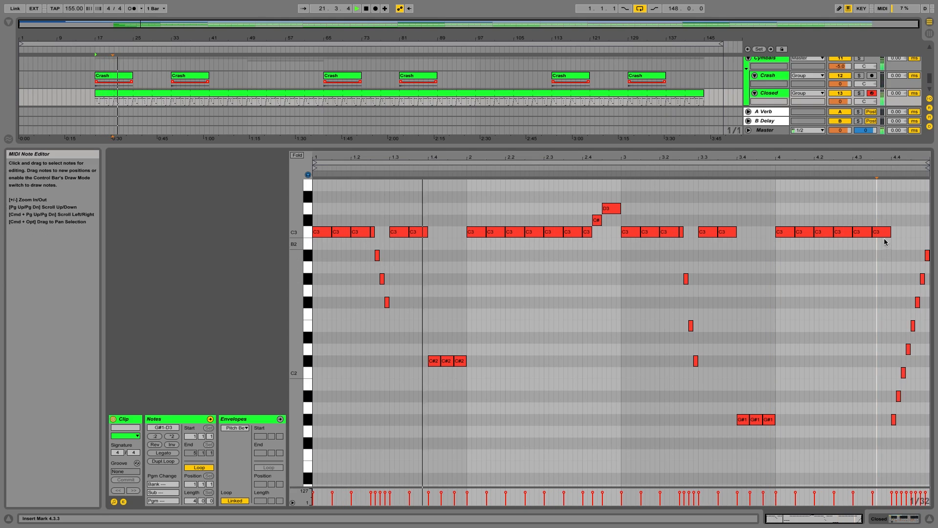
Step: Try raising the whole rising roll in beat 4.4 by two semitones to A#1–C3 during playback
left_click_drag(886, 443, 932, 244)
key("Up")
key("Up")
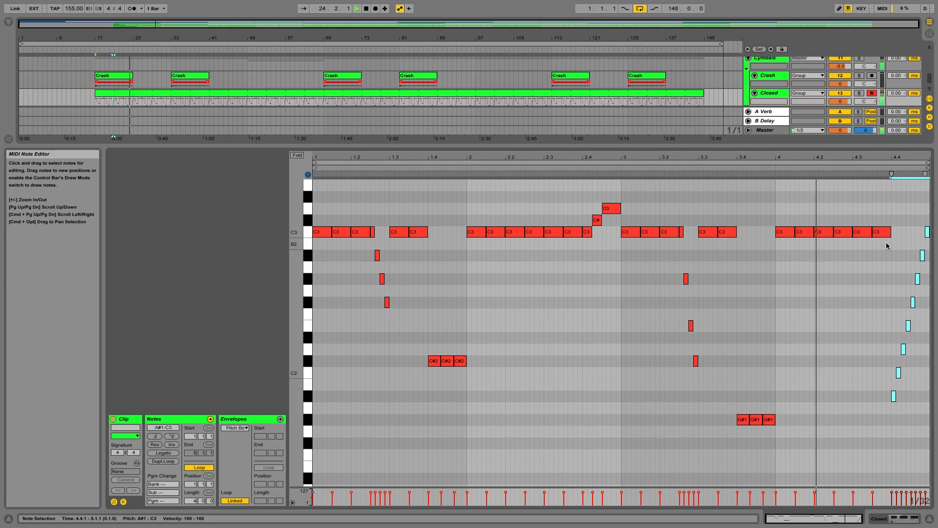
left_click(879, 298)
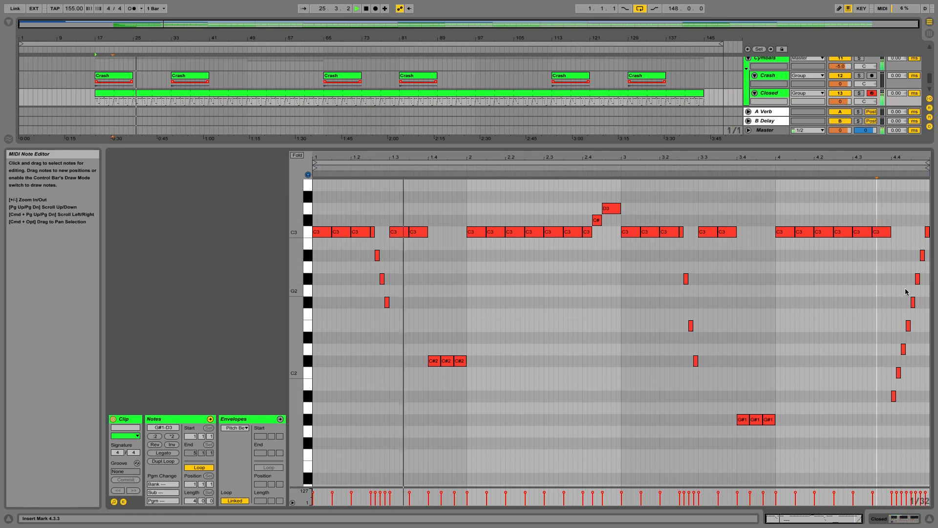
Step: Lower the whole rising roll in beat 4.4 back to G#1–A#2 and play the clip from the start
key("space")
mouse_move(880, 441)
left_mouse_down()
mouse_move(925, 220)
mouse_move(907, 473)
mouse_move(896, 478)
mouse_move(887, 454)
left_mouse_up()
key("Down")
key("Down")
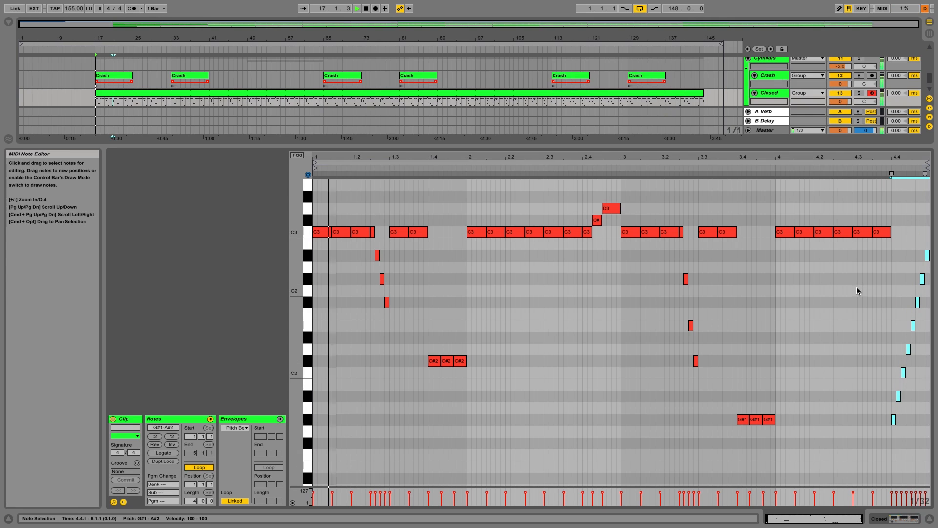
Step: Listen to the whole closed hi-hat pattern, stop playback and return to the full arrangement
left_click(859, 292)
left_click(733, 293)
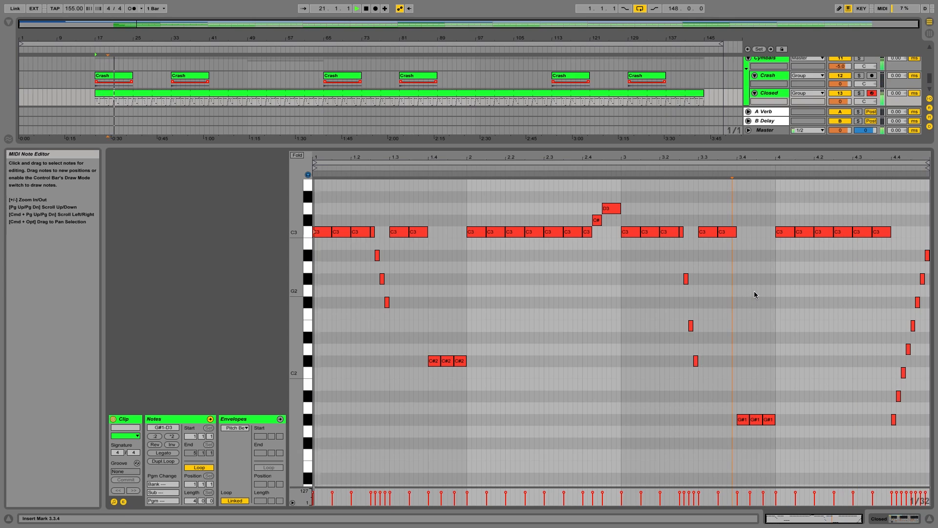
key("space")
key("super+alt+l")
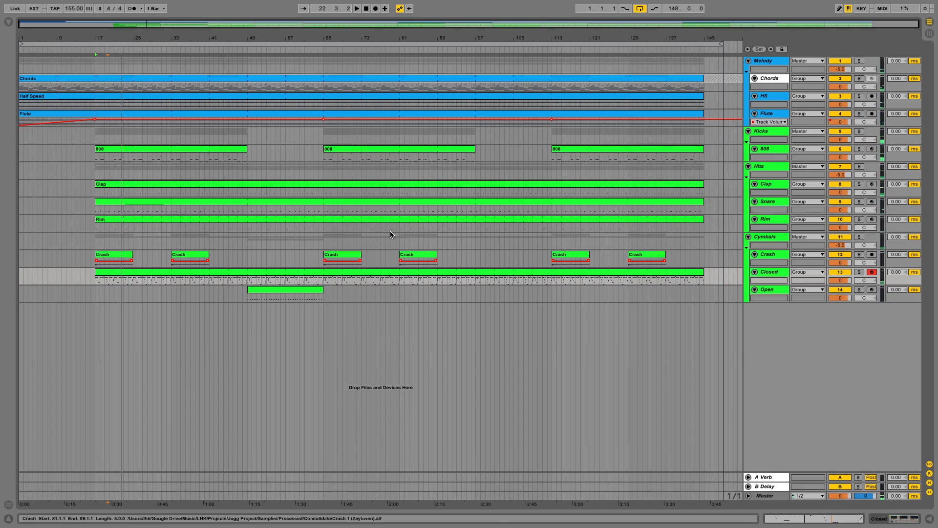
Step: Duplicate the Closed hi-hat track together with its clip
double_click(292, 275)
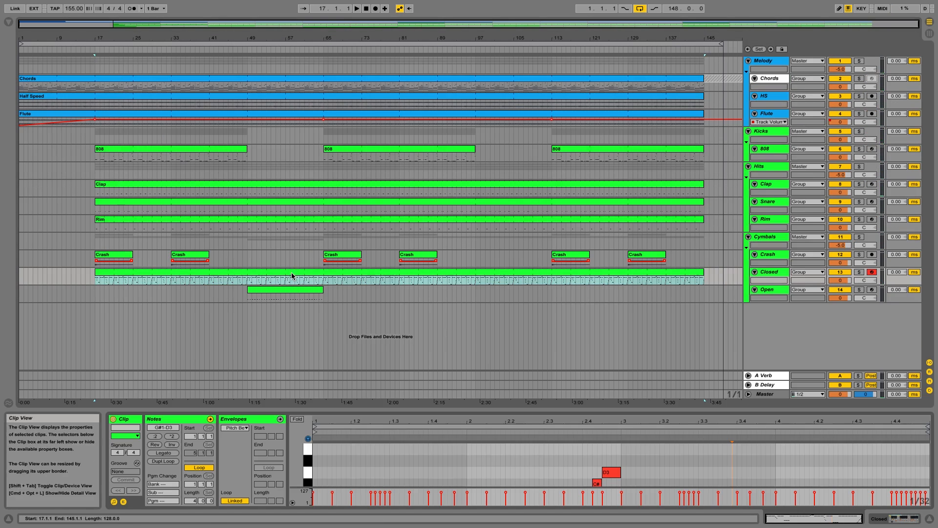
left_click(774, 272)
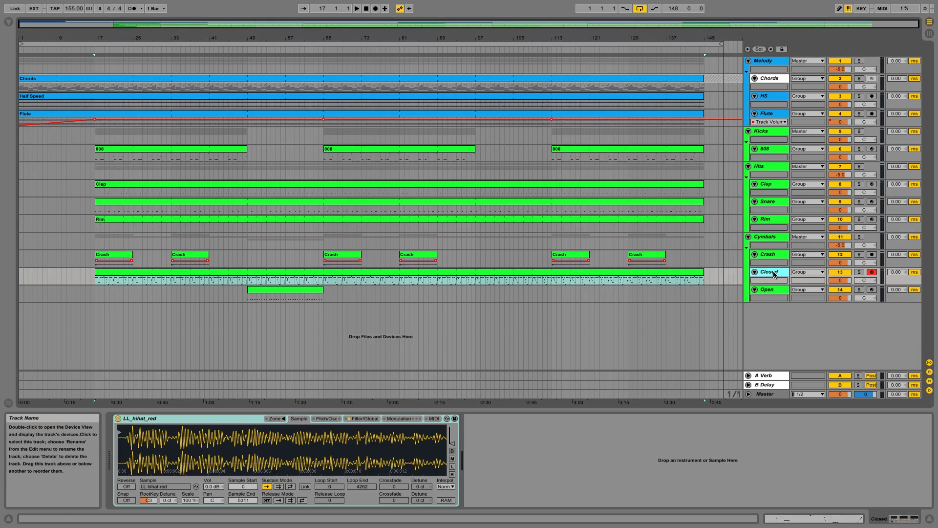
key("super+shift+t")
key("super+z")
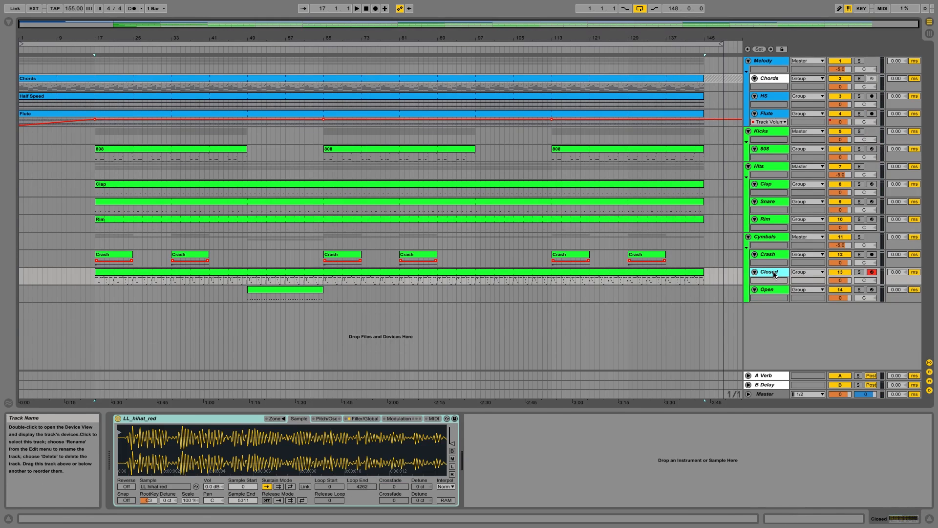
key("super+d")
Step: Open the original Closed track's clip in an enlarged note editor and solo that track
left_click(699, 278)
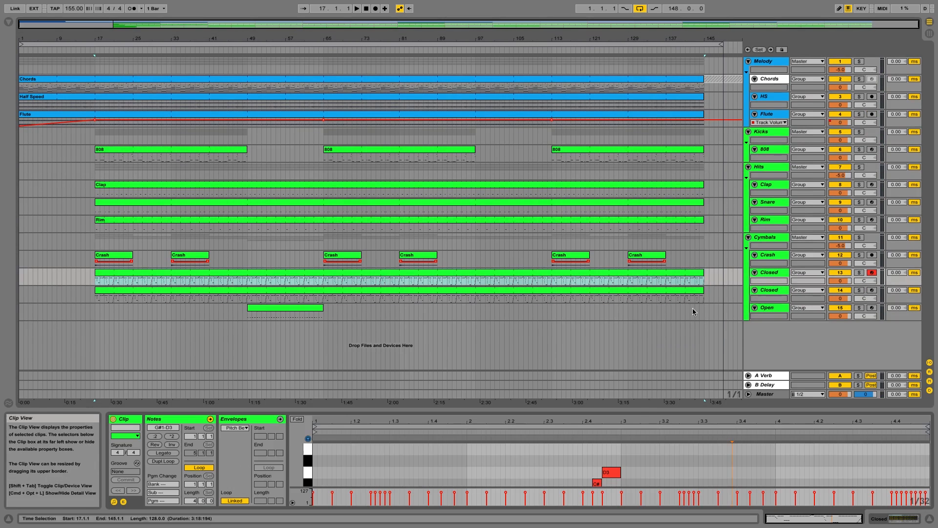
left_click_drag(644, 411, 656, 252)
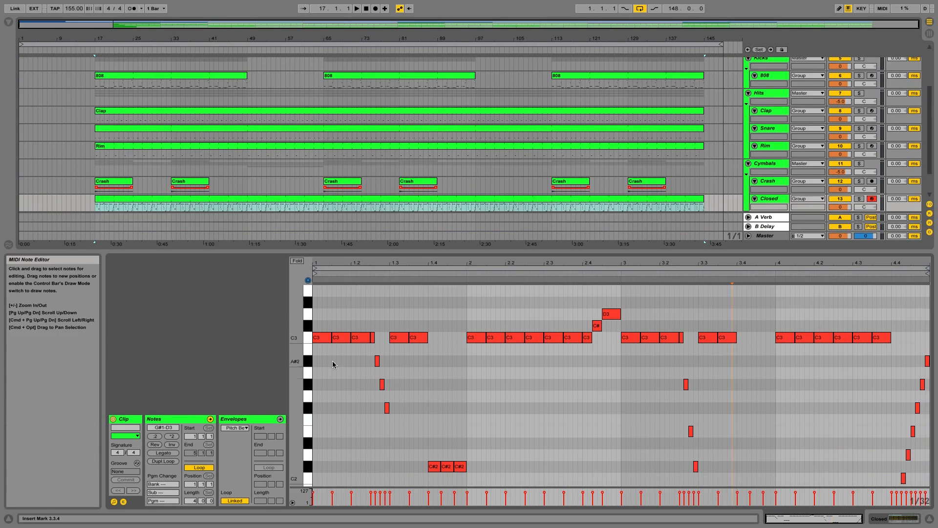
left_click(859, 198)
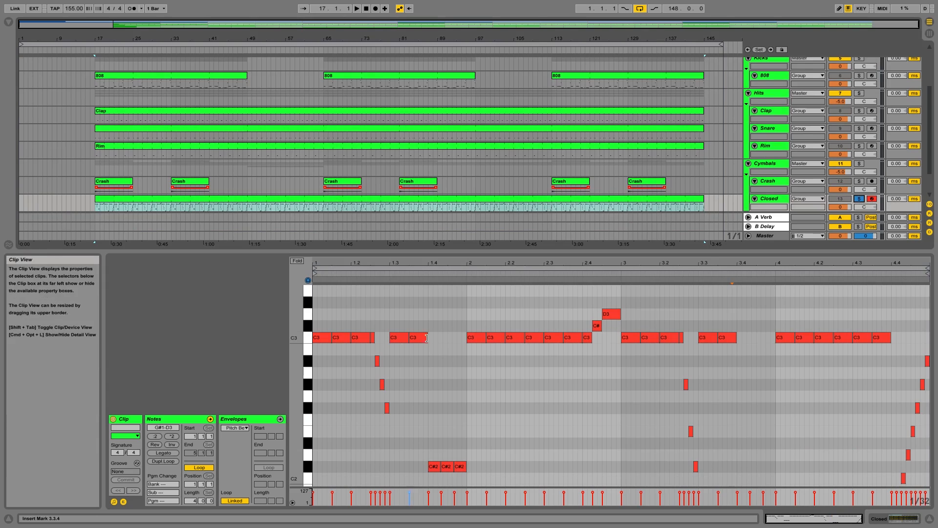
Step: In the original clip, deactivate bar 1's falling roll and C#2 triplets and the C#3 and D3 notes ending bar 2
left_click_drag(354, 326, 322, 345)
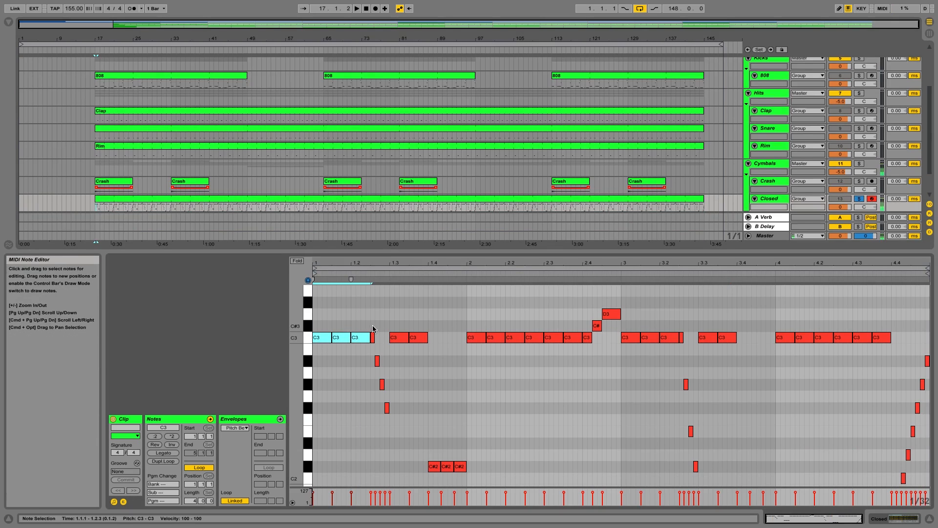
left_click_drag(373, 329, 388, 408)
left_click_drag(429, 446, 480, 476)
left_click_drag(597, 347, 616, 311)
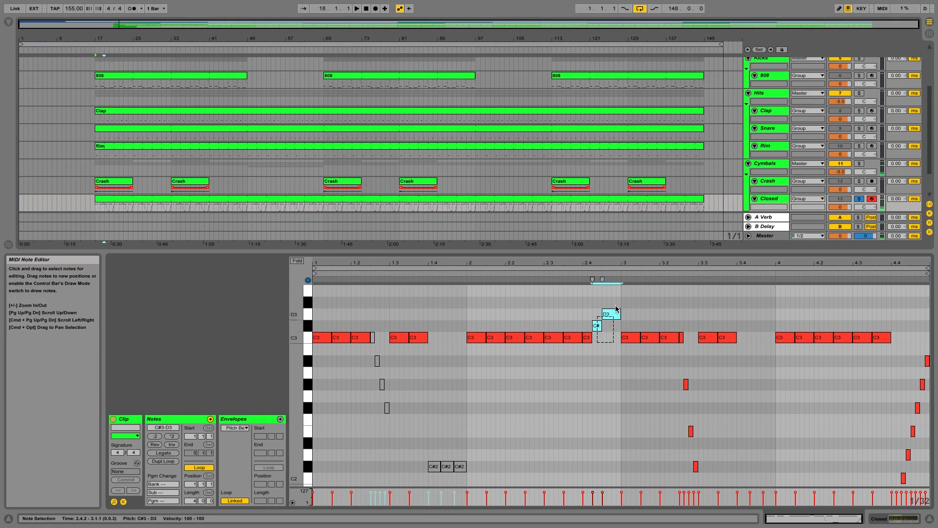
Step: Deactivate the falling roll in bar 3, the G#1 triplets in beat 3.4 and the rising roll in beat 4.4
left_click_drag(680, 325, 697, 397)
left_click_drag(697, 473, 697, 473)
scroll(754, 387, "down", 2)
left_click_drag(732, 445, 809, 495)
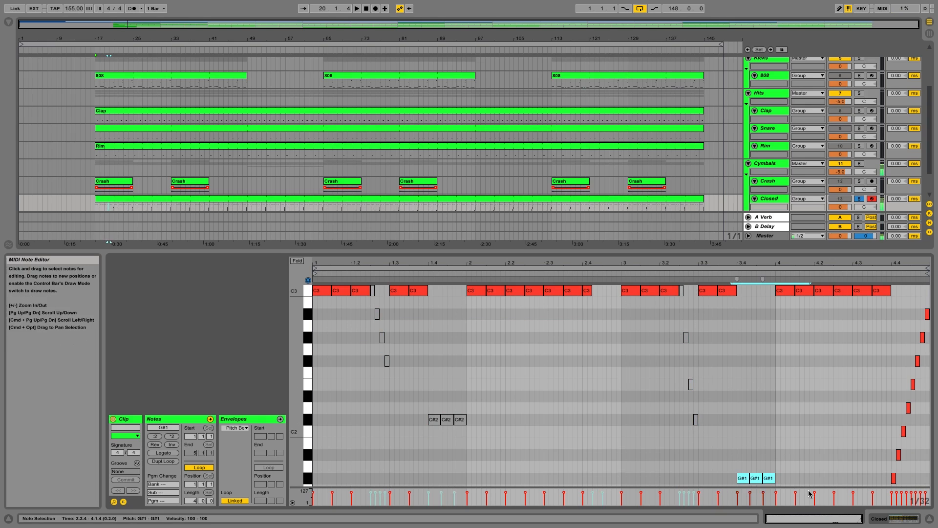
left_click_drag(895, 292, 931, 485)
key("super+d")
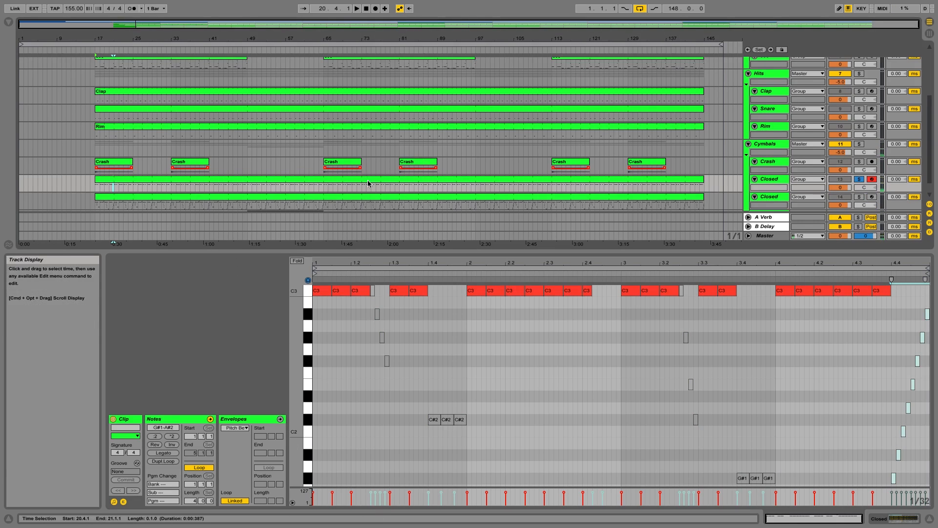
Step: Open the duplicate Closed track's clip and deactivate its plain C3 1/8 notes in bars 1 and 2
right_click(369, 229)
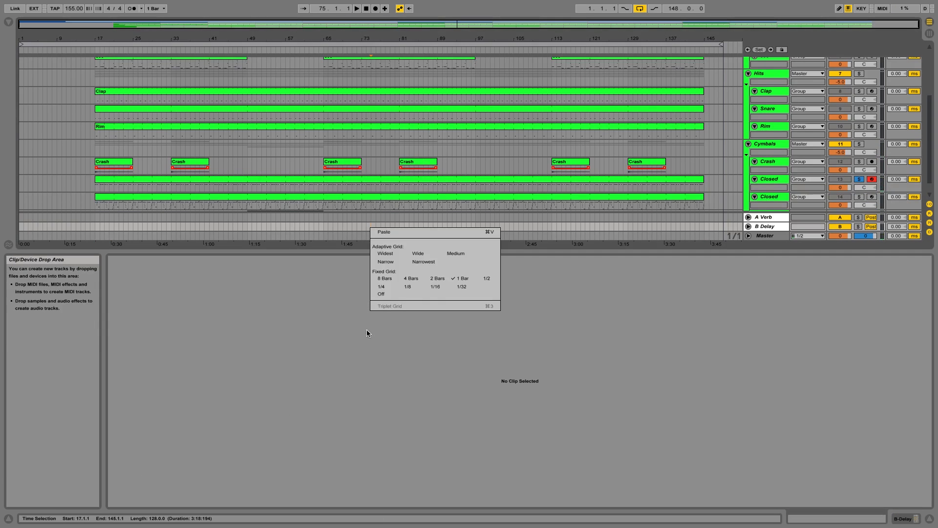
key("Escape")
scroll(323, 198, "down", 1)
left_click(321, 185)
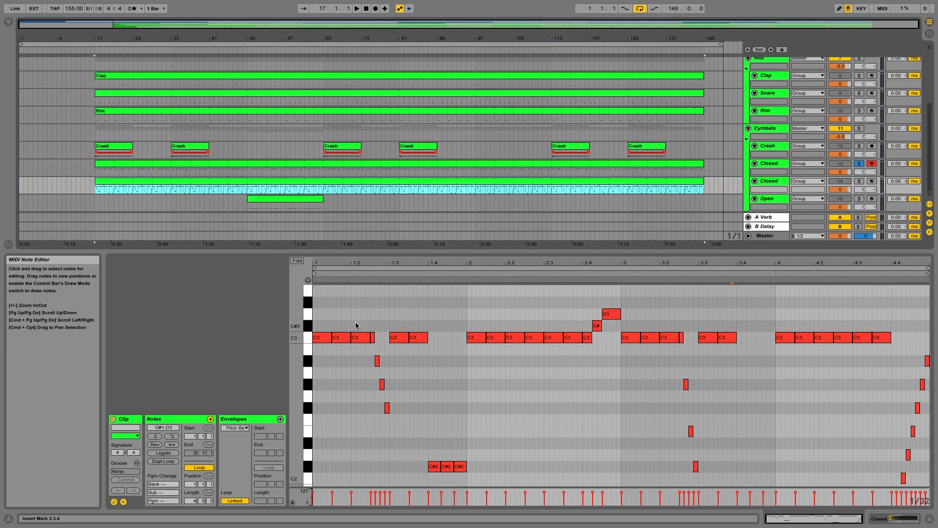
left_click_drag(356, 326, 322, 345)
key("0")
left_click_drag(403, 327, 572, 354)
key("0")
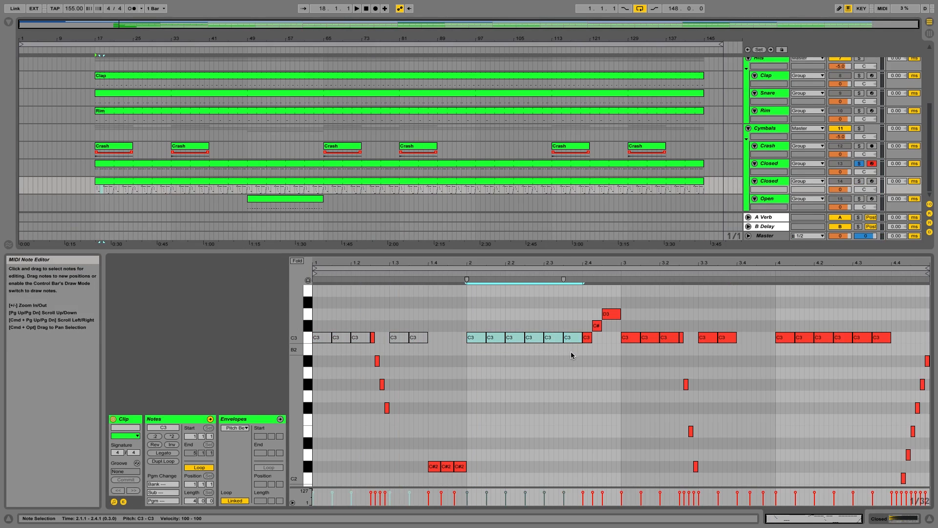
Step: Deactivate the plain C3 1/8 notes in bars 3 and 4 of the duplicate clip, leaving the rolls and triplets active
right_click(571, 351)
left_click(586, 227)
left_click_drag(634, 319, 667, 352)
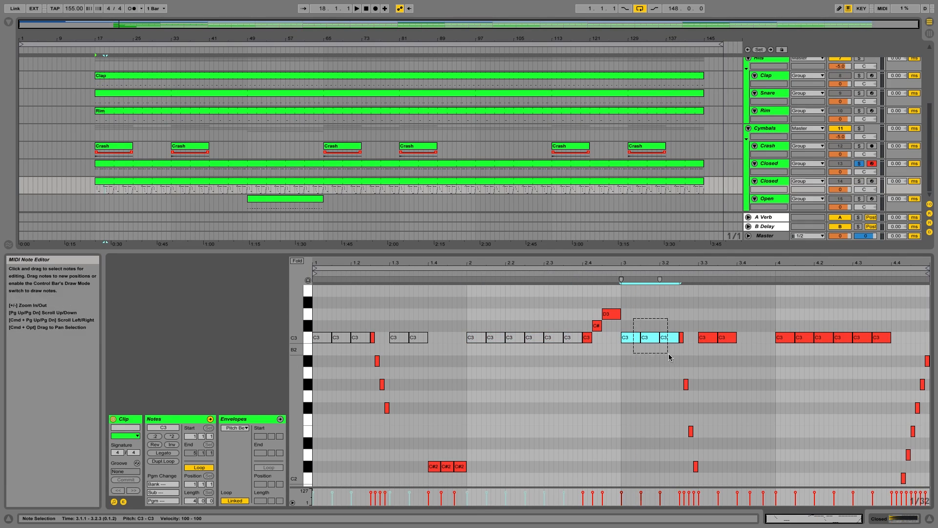
key("0")
left_click_drag(703, 323, 739, 350)
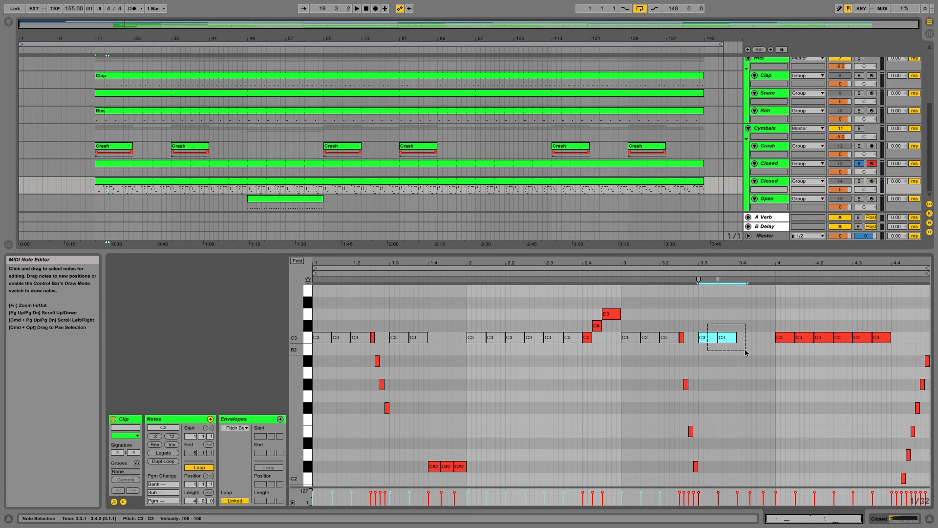
key("0")
left_click_drag(783, 321, 873, 351)
key("0")
Step: Solo the duplicate Closed track alongside the original and play both from the start of the original's clip
scroll(865, 373, "down", 1)
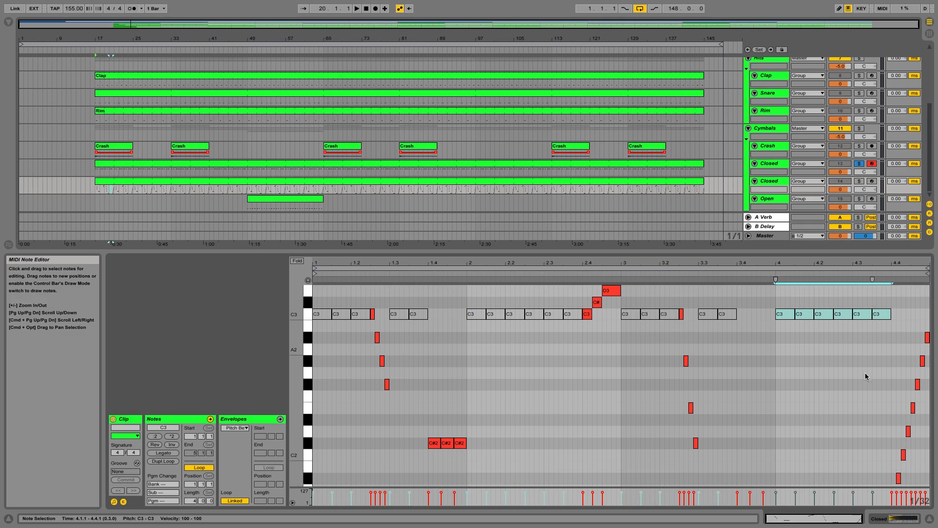
scroll(459, 346, "down", 1)
scroll(459, 346, "up", 1)
scroll(459, 346, "down", 4)
scroll(459, 346, "up", 2)
left_click(860, 180)
left_click(206, 167)
key("space")
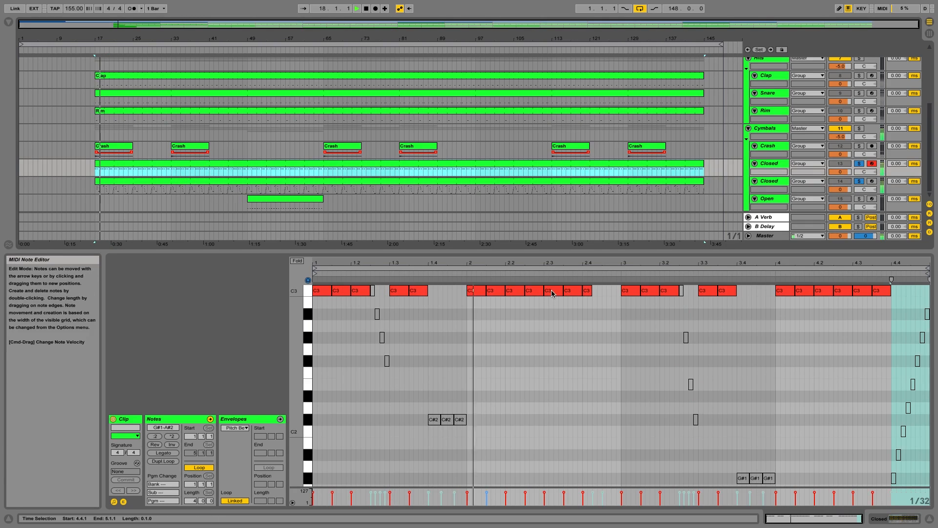
Step: Compare the original and duplicate Closed clips in the note editor while both play, and stop playback
left_click(650, 296)
scroll(650, 308, "up", 3)
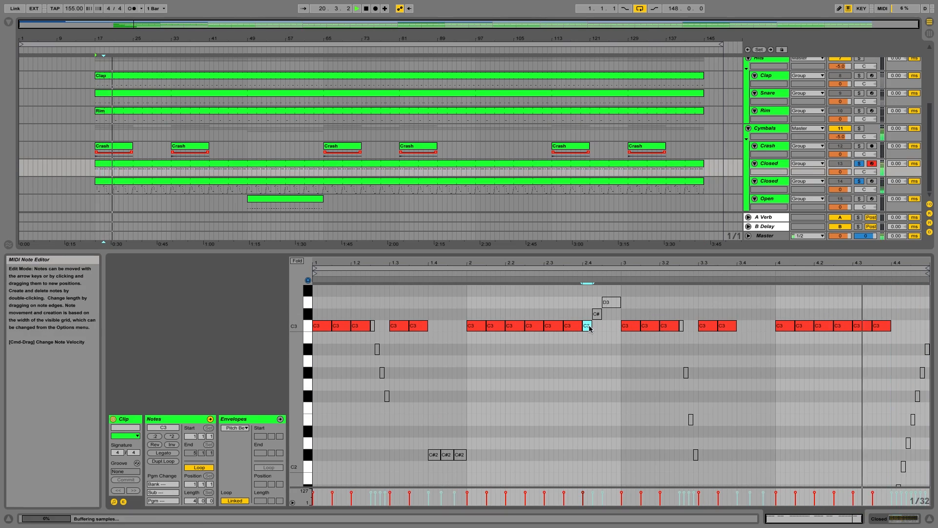
left_click(217, 182)
scroll(644, 386, "up", 5)
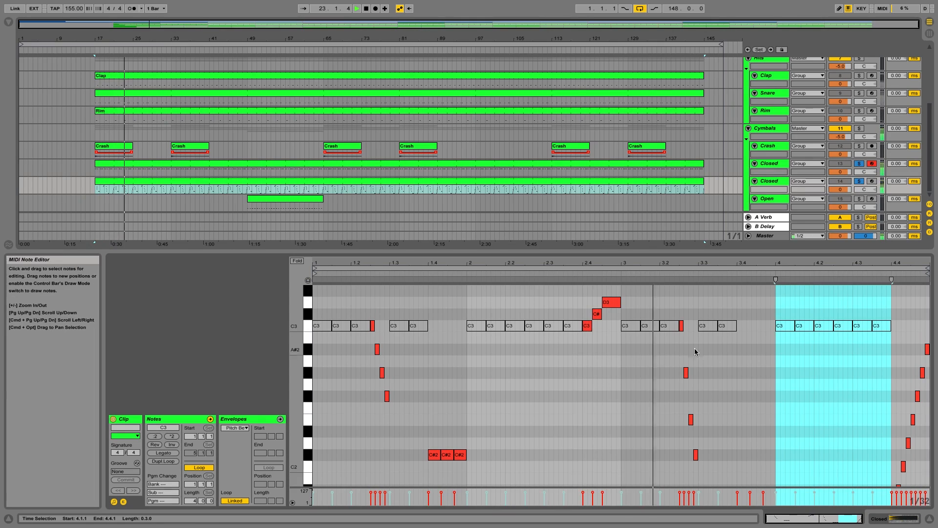
left_click(713, 348)
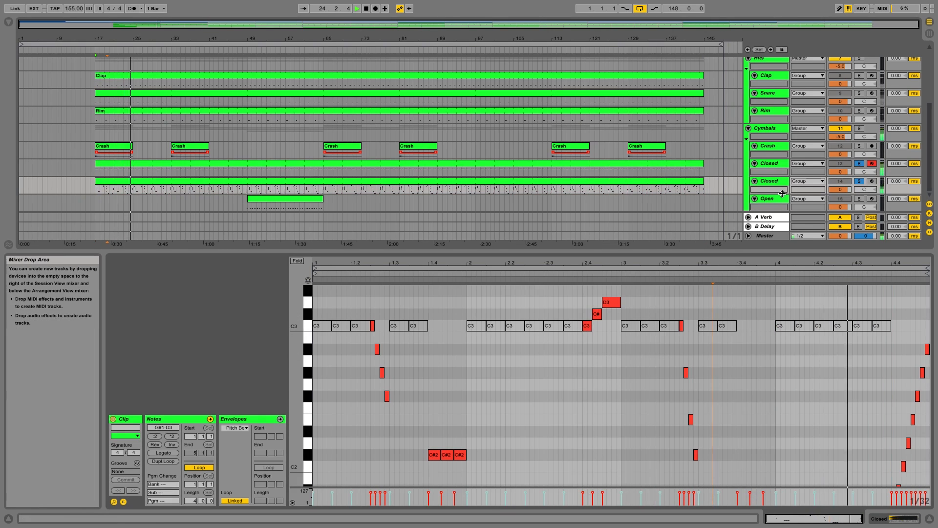
key("space")
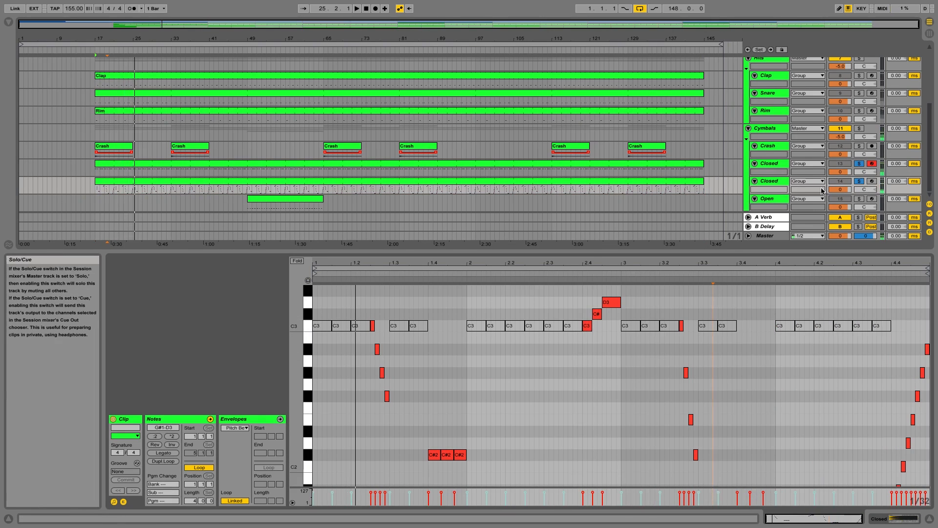
Step: Audition the duplicate Closed track on its own, solo the original, and clear the solo during playback
left_click(859, 181)
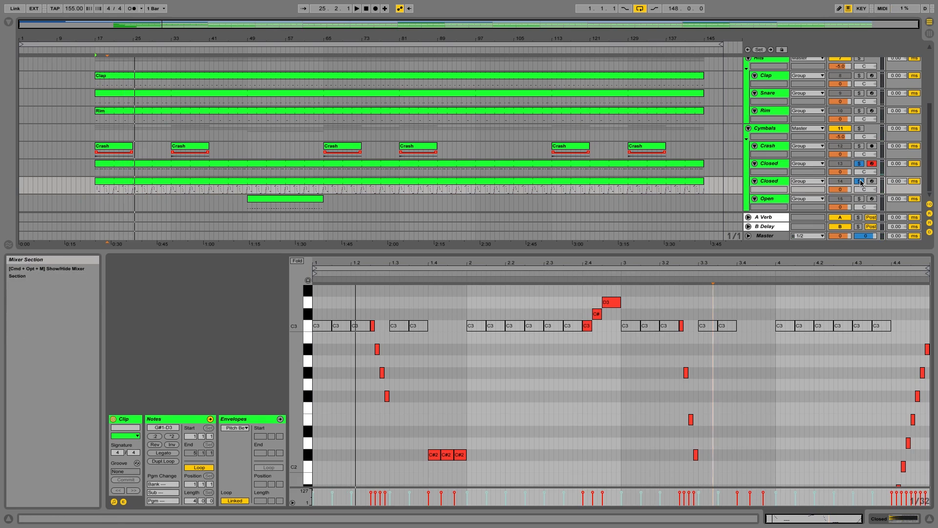
left_click(860, 180)
key("space")
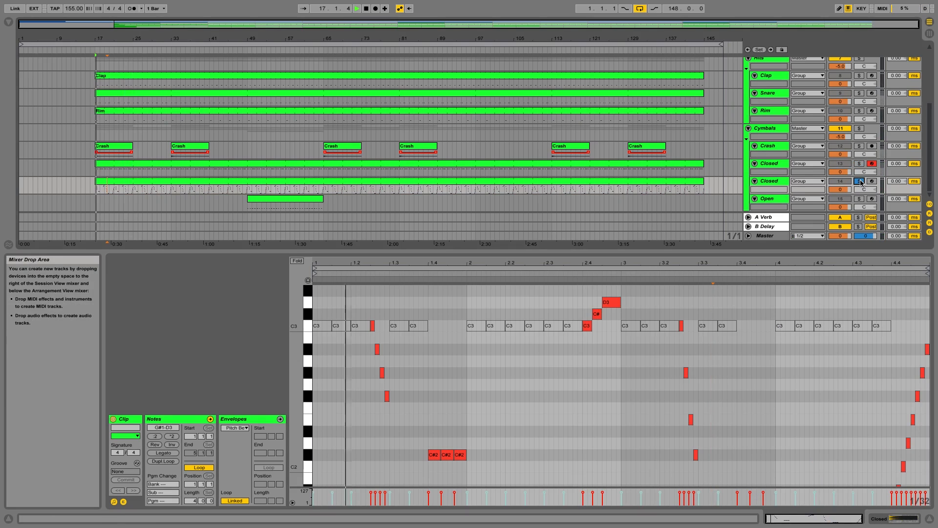
left_click(860, 164)
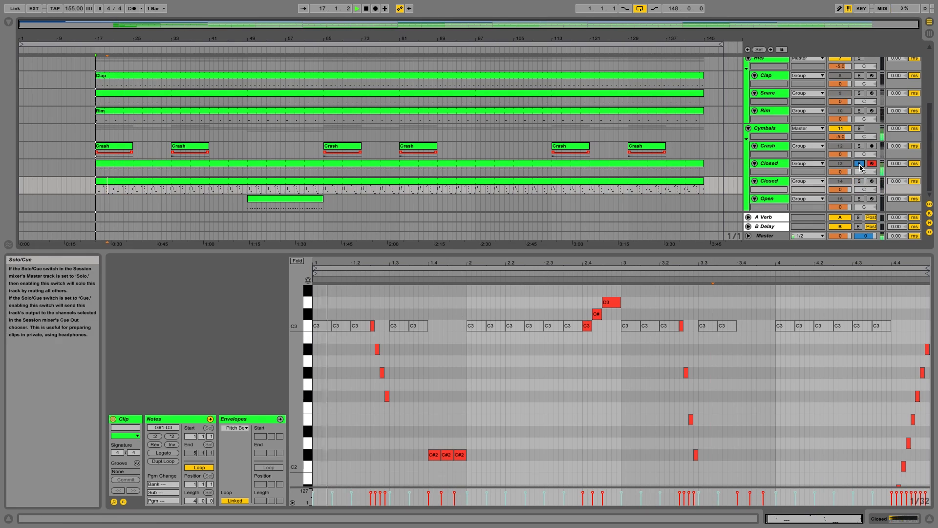
left_click(860, 165)
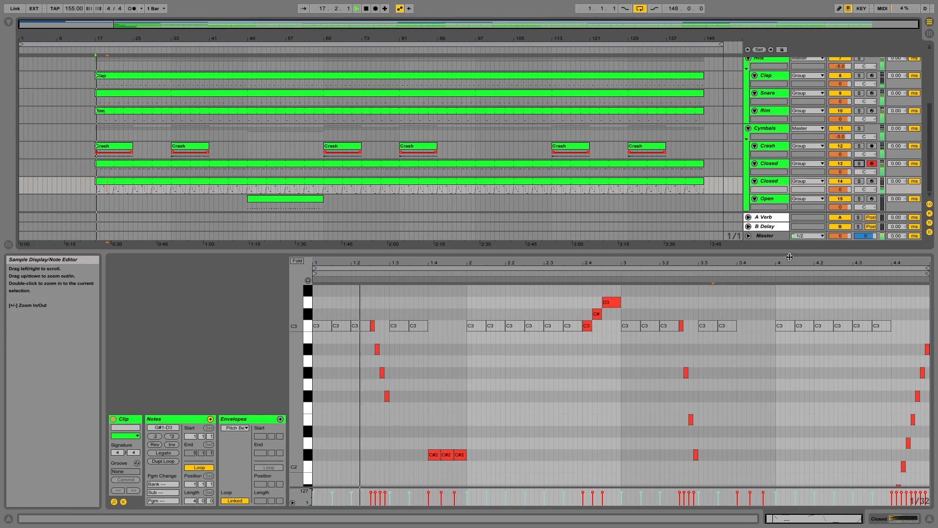
Step: Solo the duplicate Closed track, search the browser for "ping" and add Ping Pong Delay after its LL_hihat_red sampler
left_click(859, 181)
left_click(782, 182)
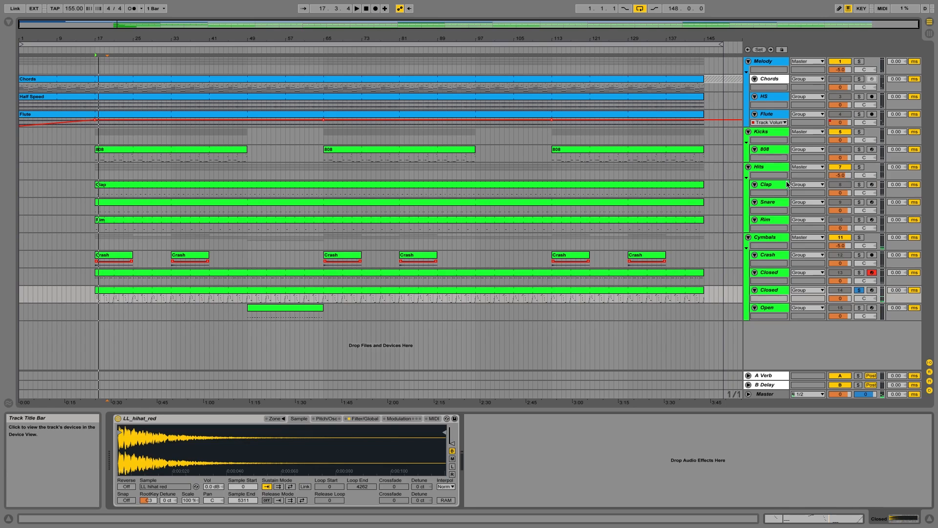
left_click(8, 22)
left_click(75, 24)
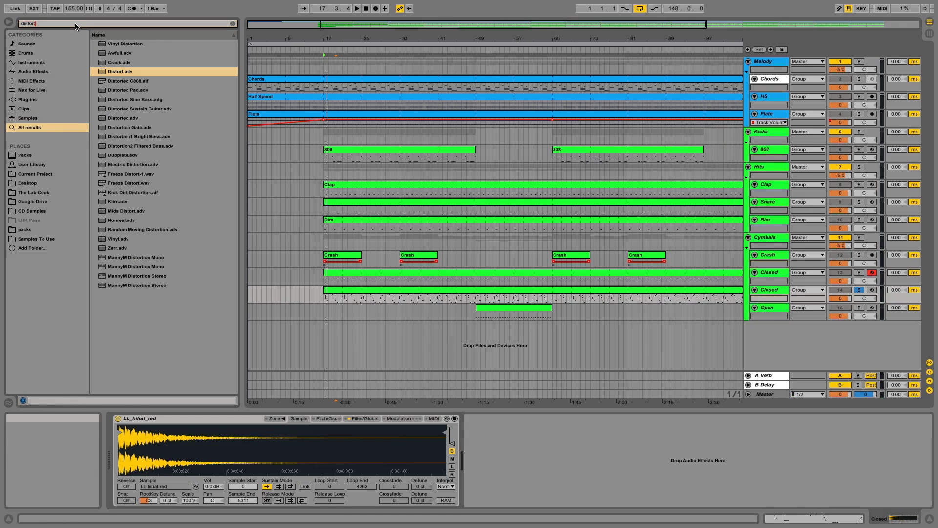
type("ping")
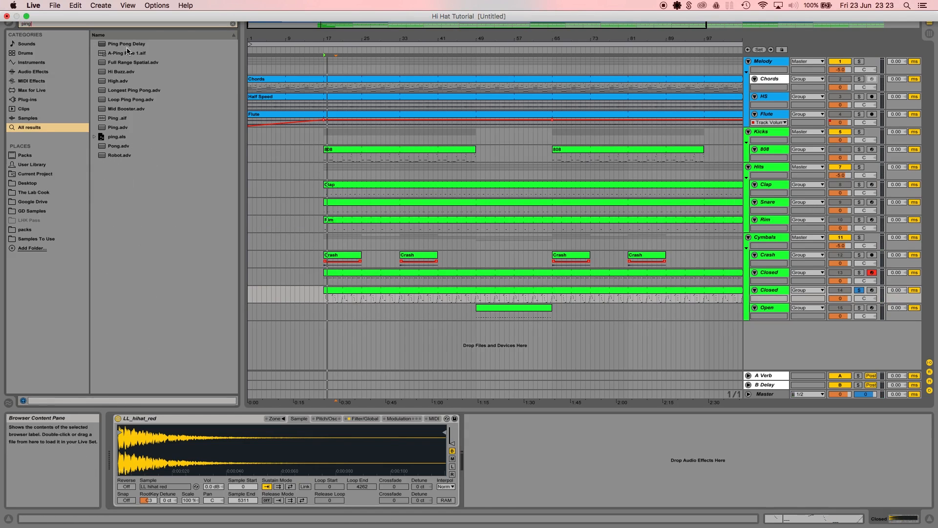
left_click(126, 44)
left_click_drag(126, 45, 549, 474)
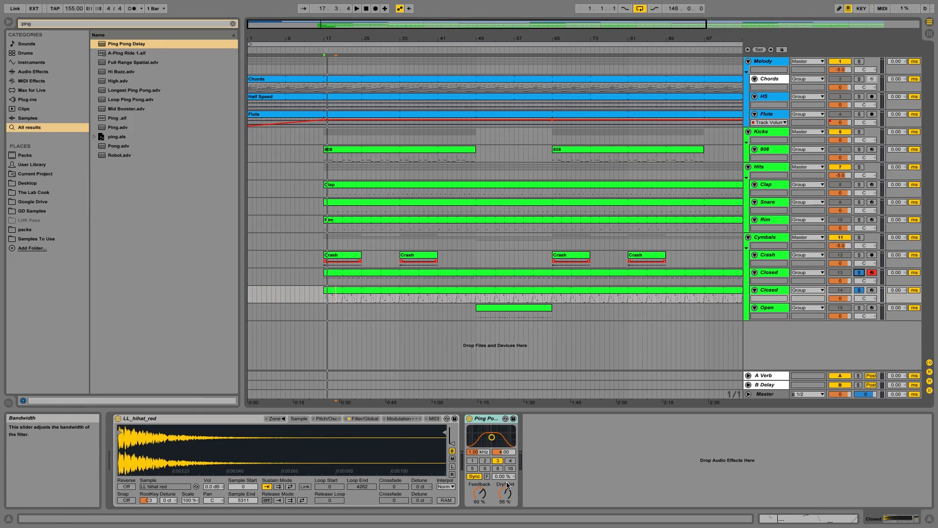
Step: Reduce the Ping Pong Delay's Dry/Wet to 10 % while listening to both Closed tracks, and stop playback
left_click_drag(505, 494, 505, 511)
key("space")
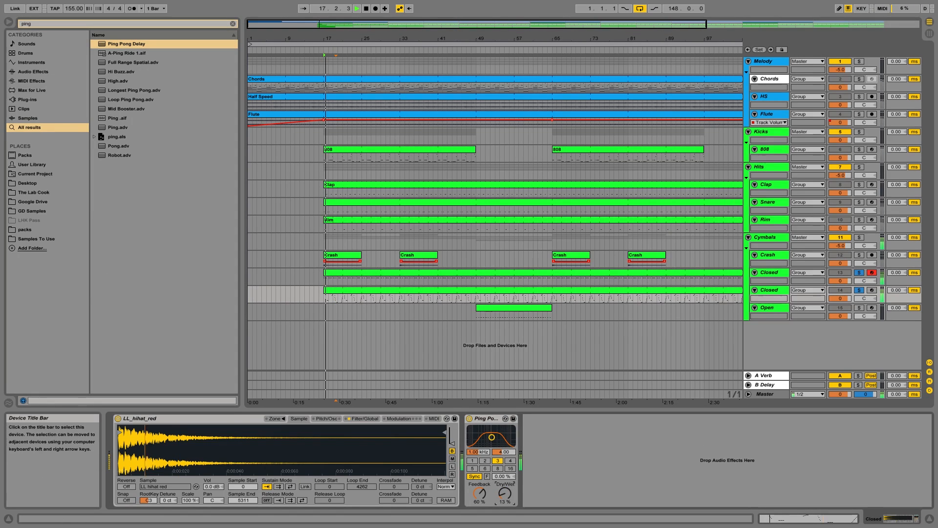
type("10")
key("Return")
key("space")
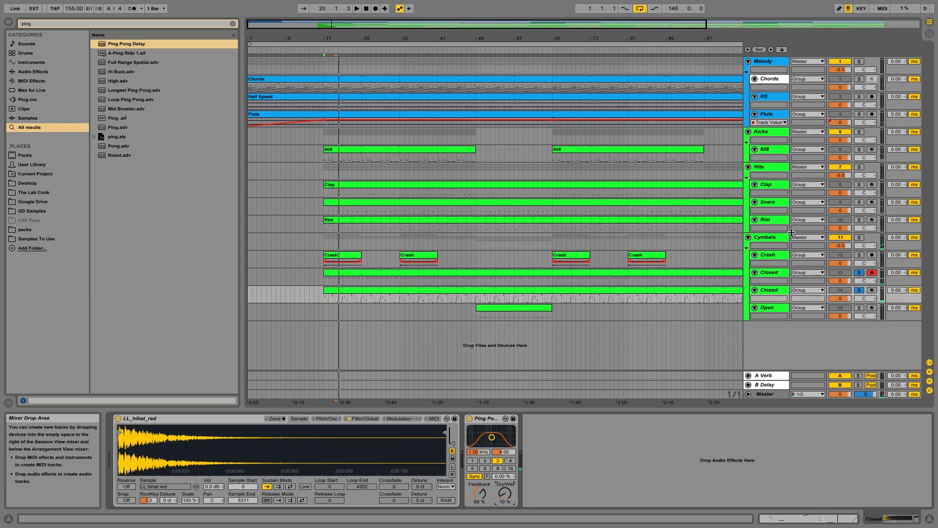
Step: Solo the Cymbals group and raise the Ping Pong Delay's Dry/Wet to 38 % during playback
left_click(860, 238)
key("space")
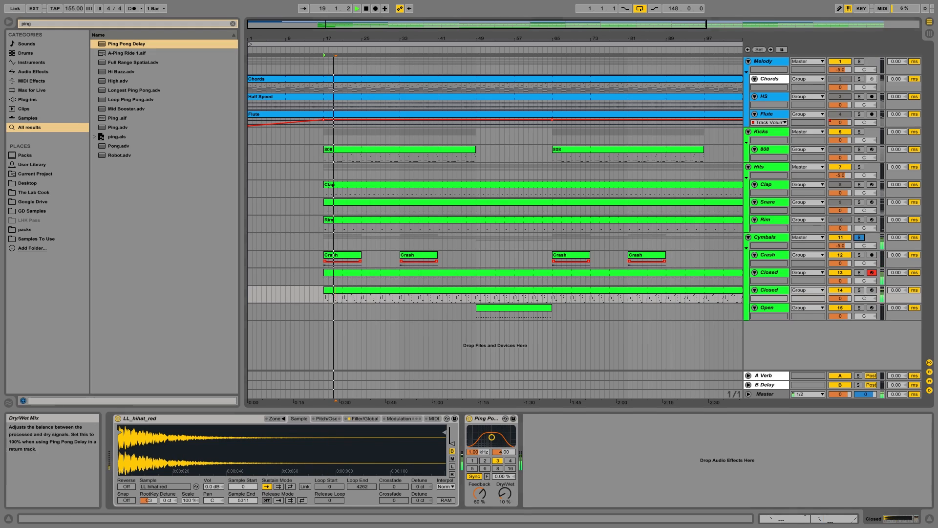
left_click_drag(504, 487, 503, 491)
key("space")
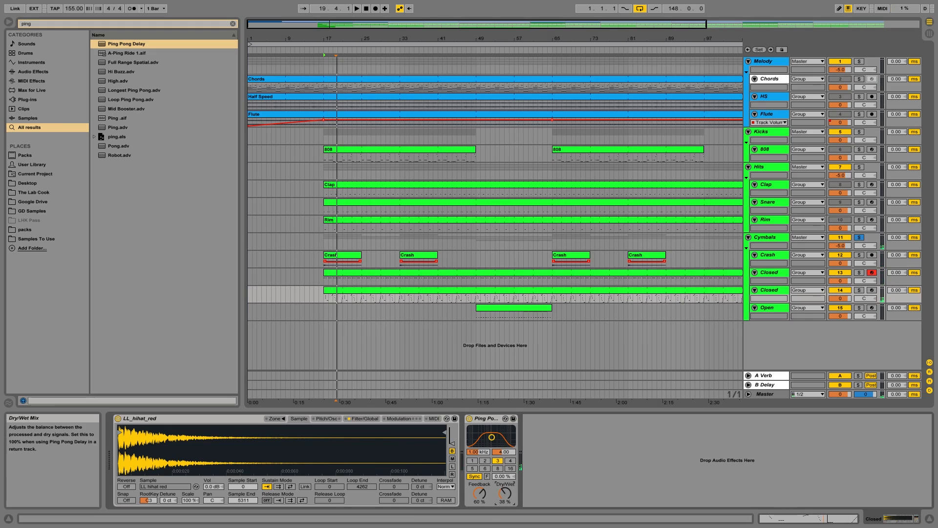
Step: Set the Ping Pong Delay's Dry/Wet to 10 % and its beat division to 3 while auditioning the Cymbals group
key("space")
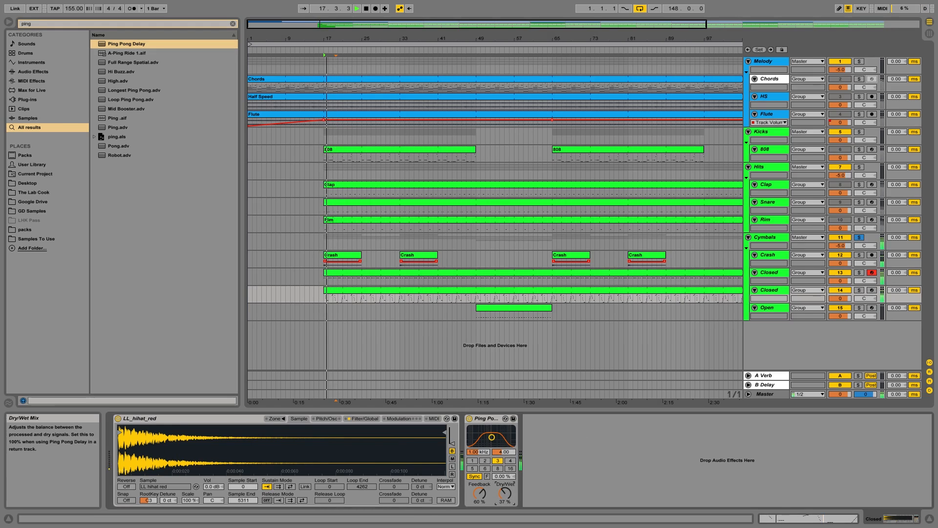
left_click_drag(504, 494, 503, 506)
type("10")
key("Return")
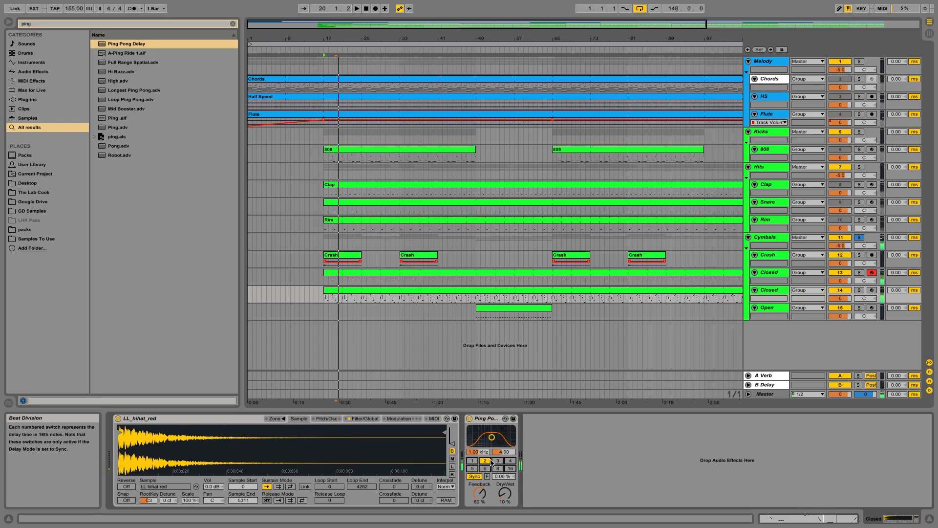
key("space")
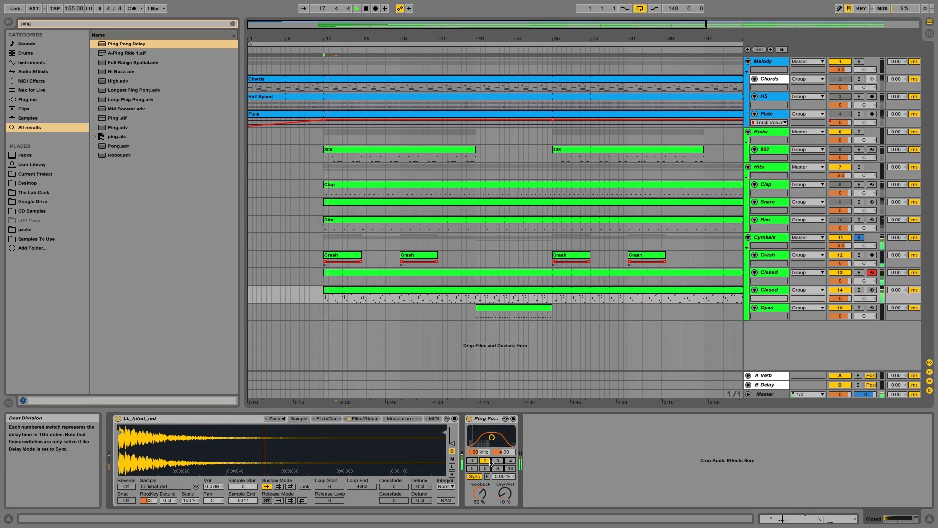
left_click(497, 460)
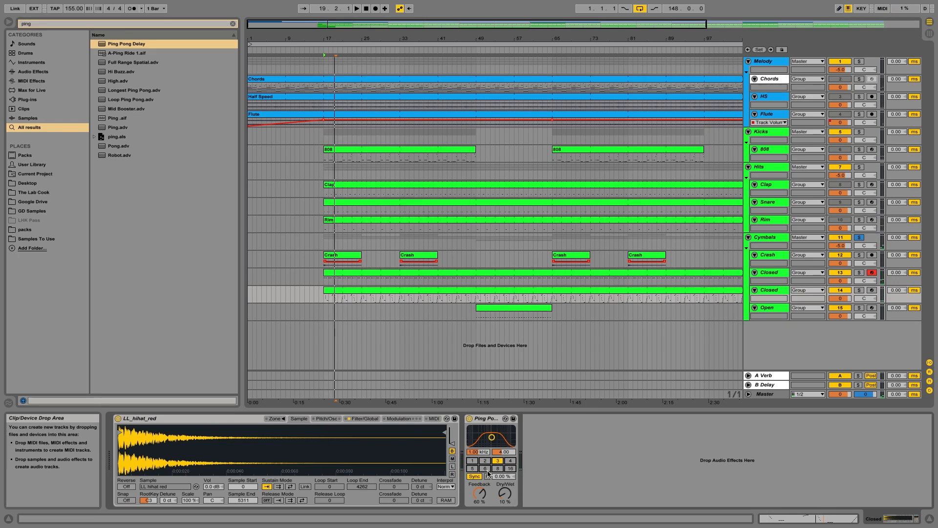
Step: Unsolo the Cymbals group, mute the Melody group and compare the Ping Pong Delay's Feedback at 30 % and 60 %, ending on 60 %
left_click_drag(481, 494, 481, 499)
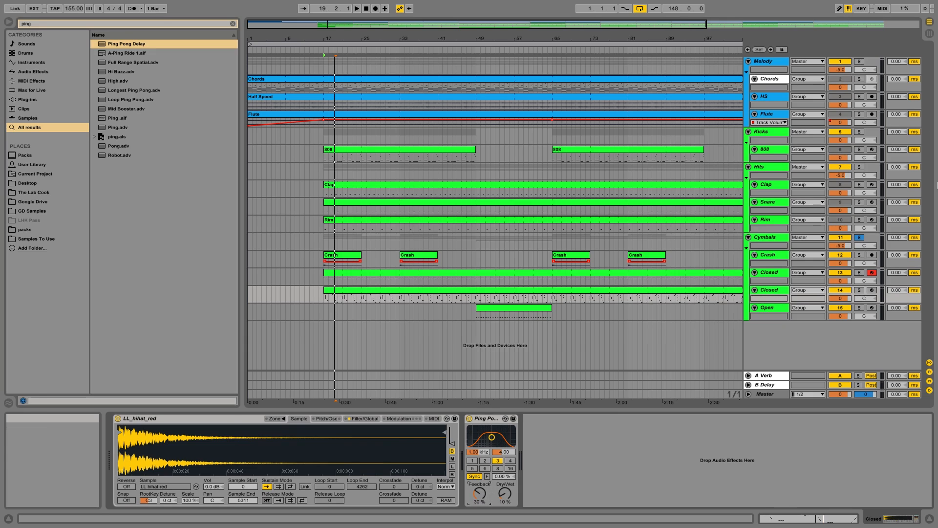
left_click(859, 237)
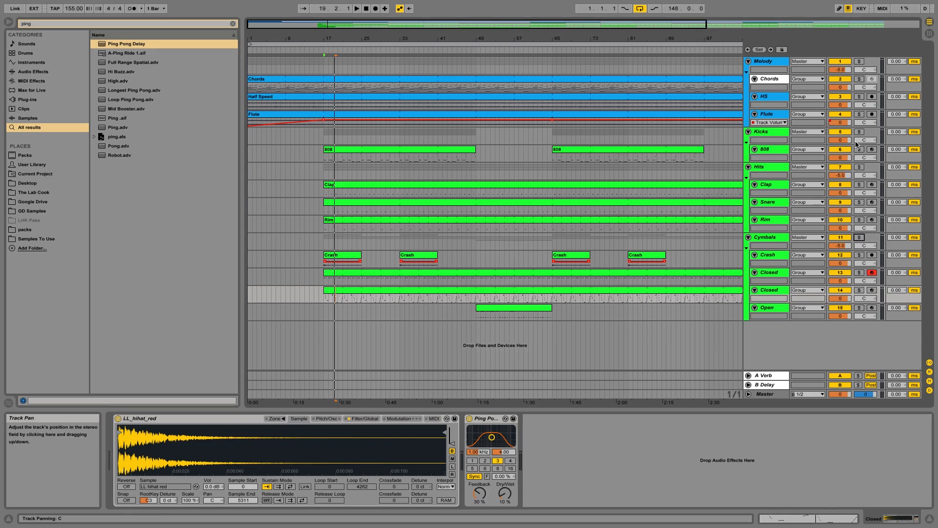
left_click(840, 62)
key("space")
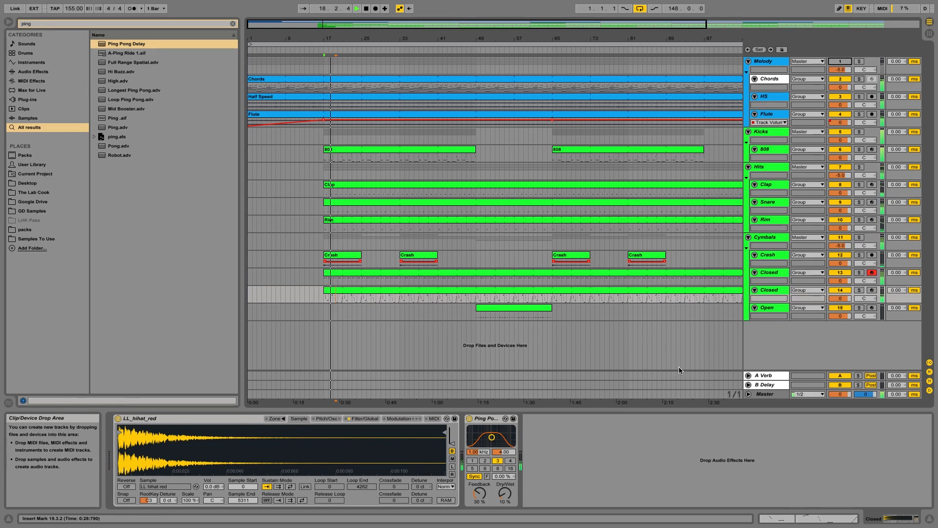
left_click_drag(480, 493, 480, 419)
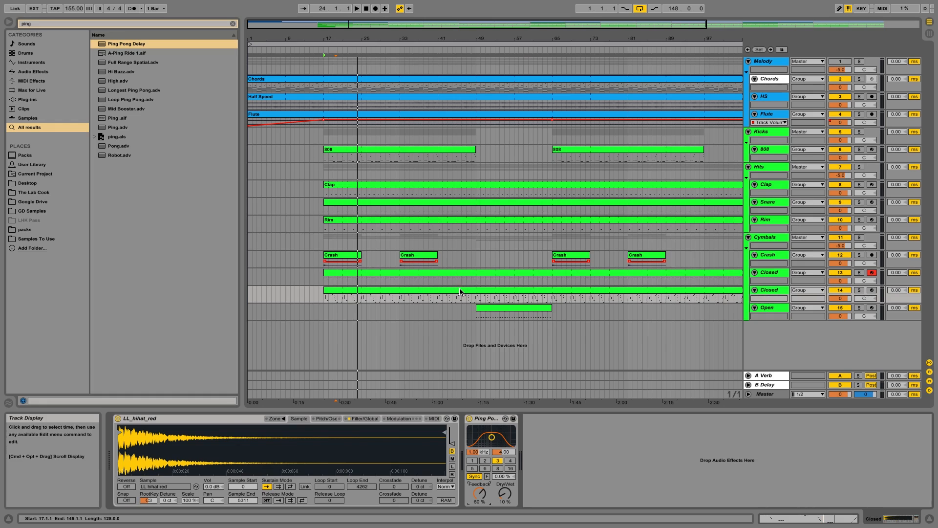
Step: Inspect the notes in the duplicate Closed track's clip, then return to that track's devices
double_click(460, 292)
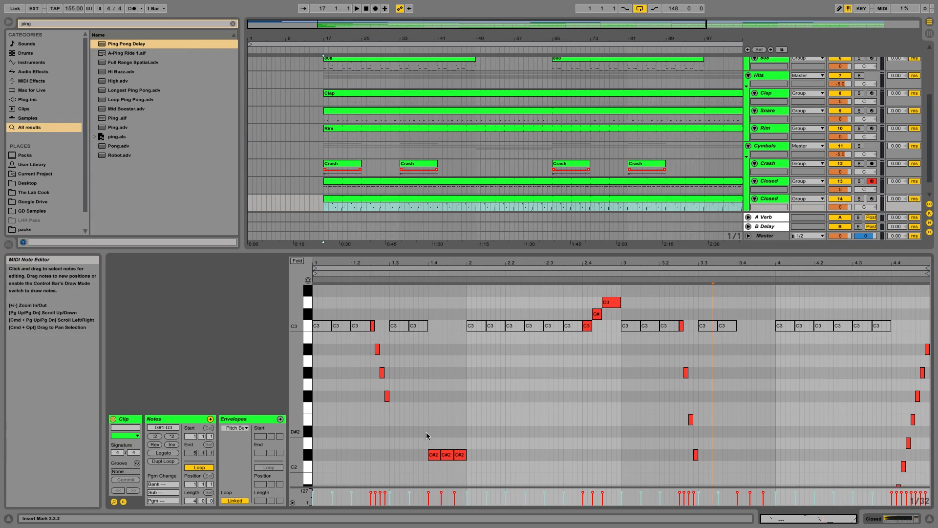
left_click_drag(739, 251, 818, 356)
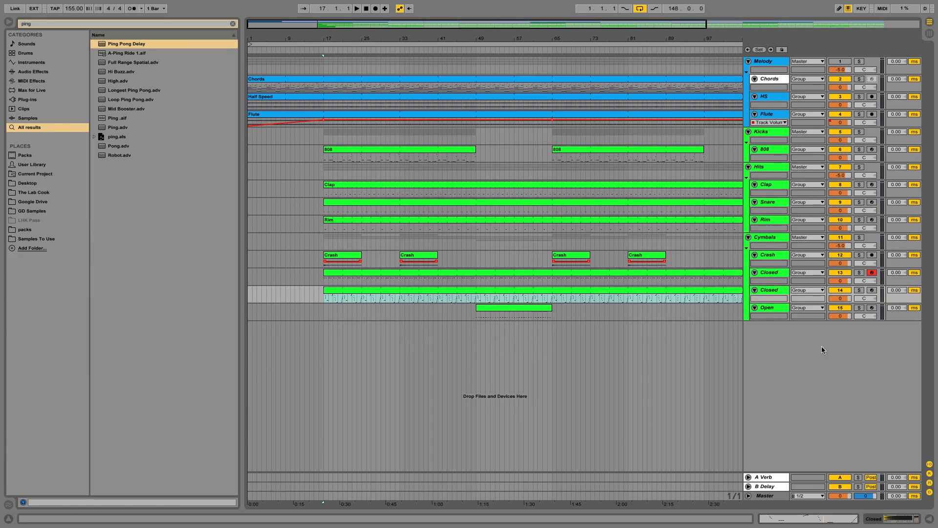
double_click(776, 294)
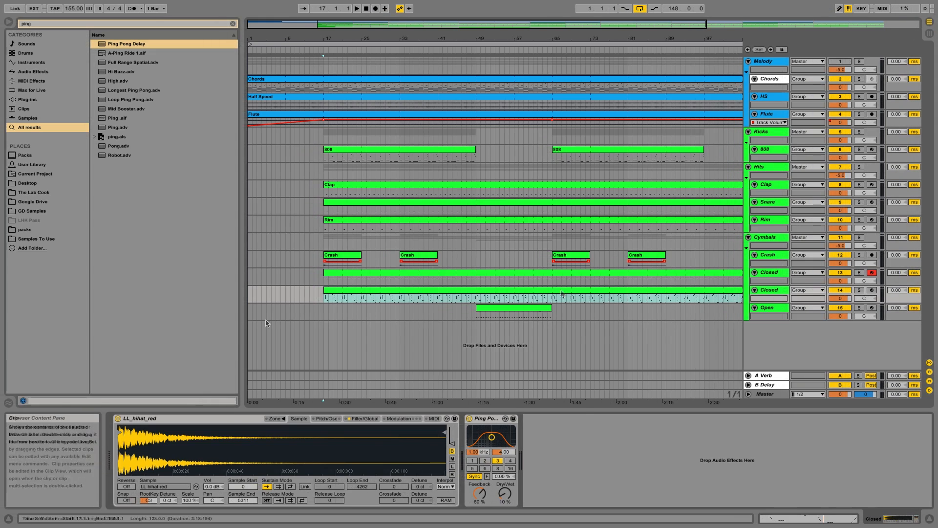
Step: Duplicate the original Closed track and the Closed track with the Ping Pong Delay
left_click(779, 274)
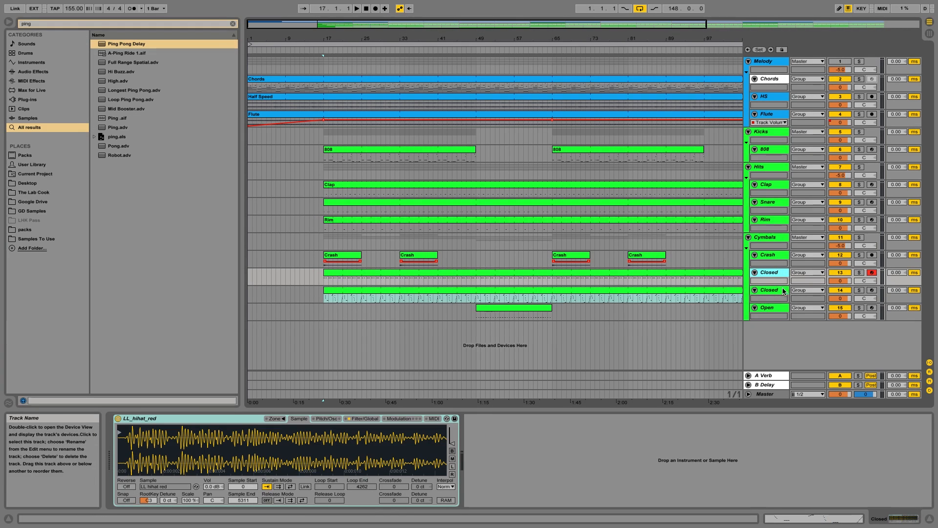
key("ctrl+d")
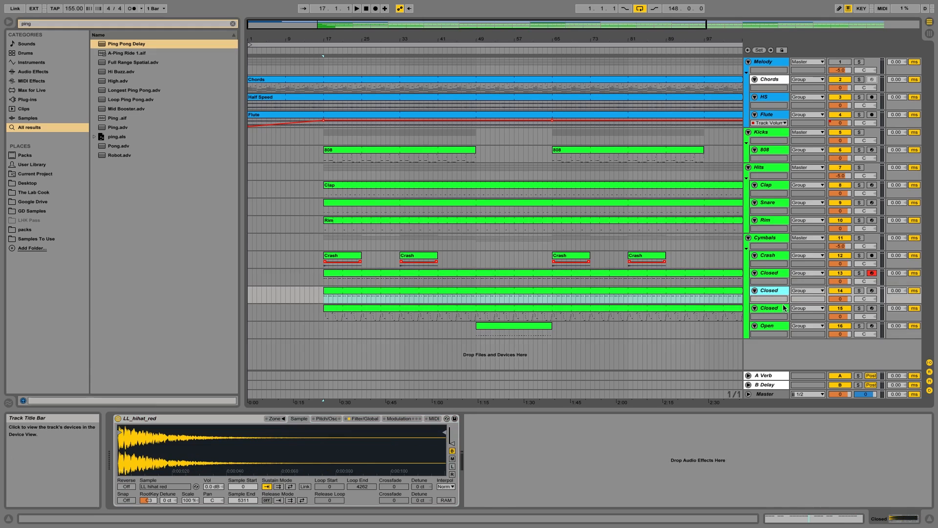
left_click(784, 308)
key("ctrl+d")
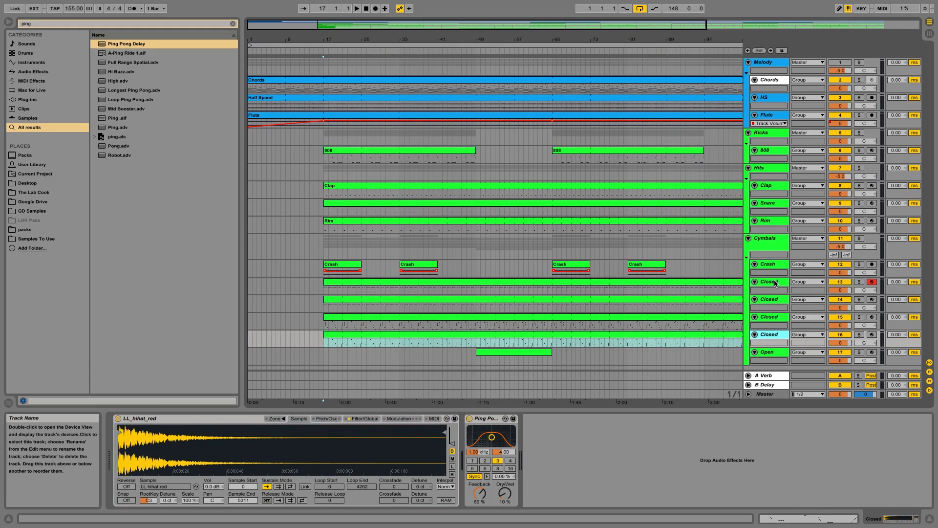
Step: Rename the first Closed track as Closed NL and the second as Closed NR
left_click(777, 282)
left_click(772, 299)
left_click(772, 282)
type("N")
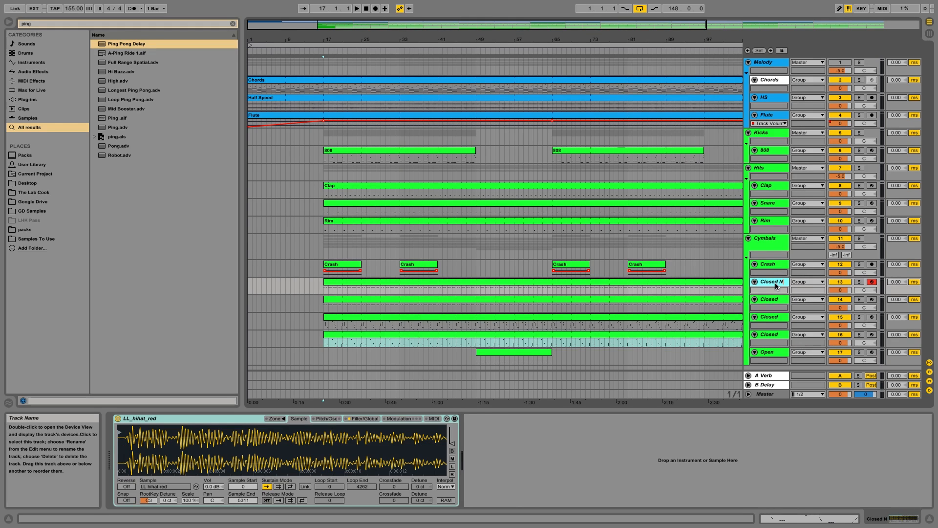
key("ctrl+r")
left_click(772, 300)
key("ctrl+r")
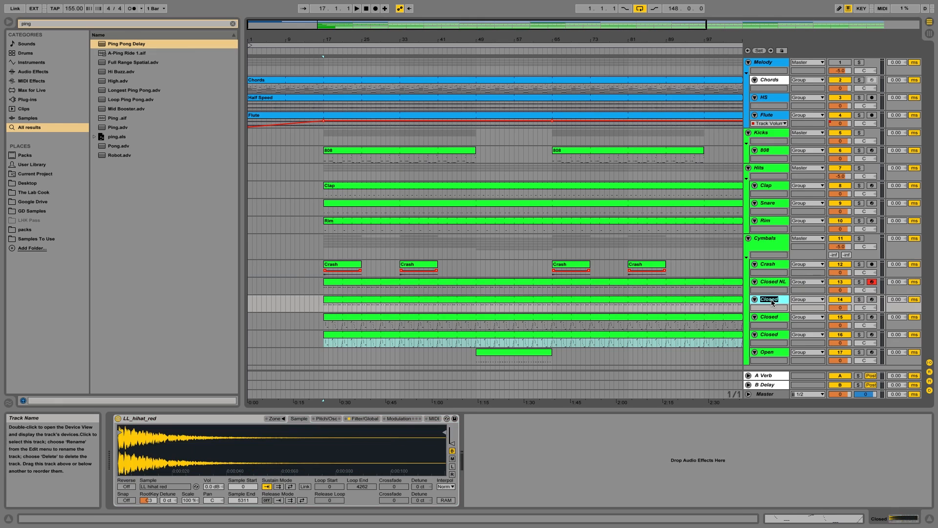
type("NR")
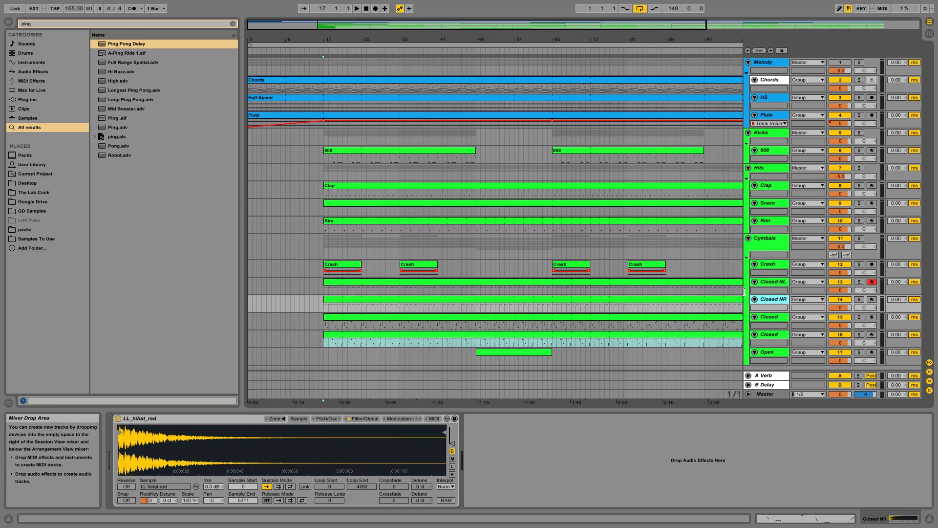
Step: Rename the two Closed tracks with Ping Pong Delay as Closed WL and Closed WR, and mute both
left_click_drag(745, 291, 738, 292)
left_click(767, 316)
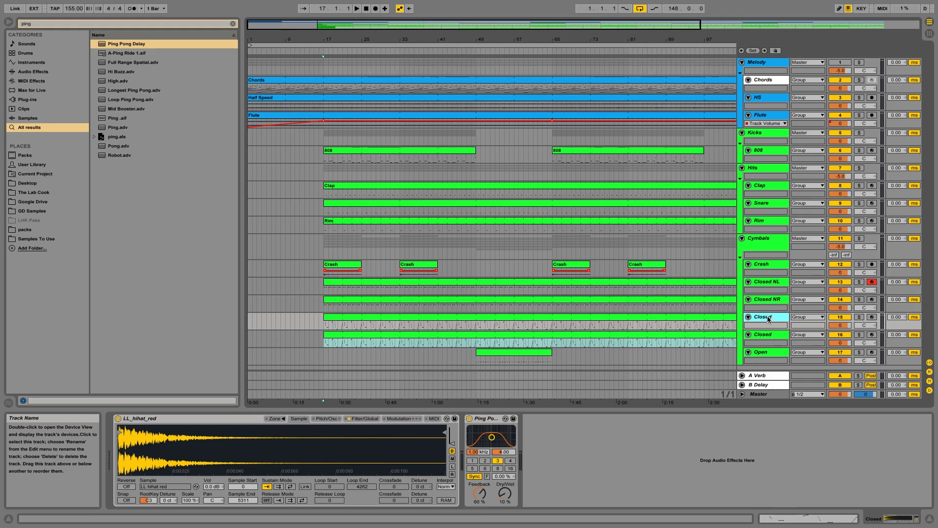
type("WR")
key("Tab")
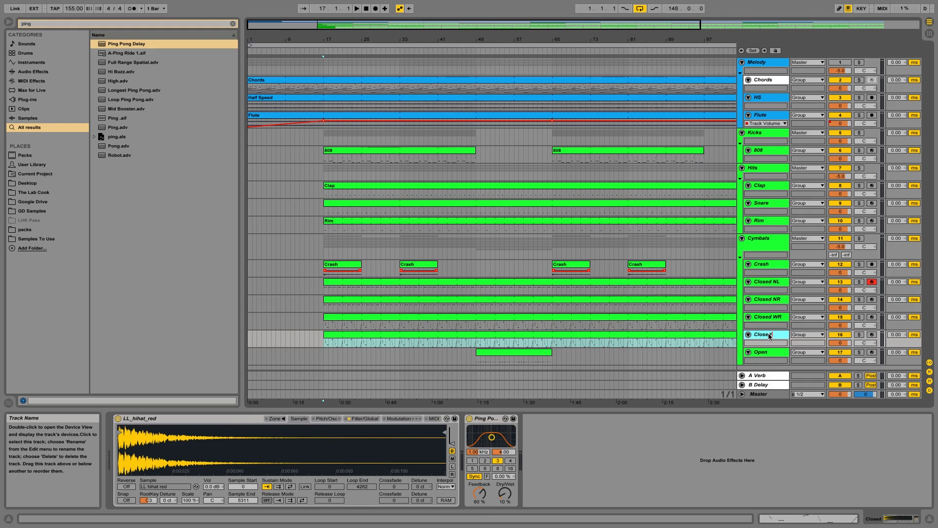
type("WR")
key("Return")
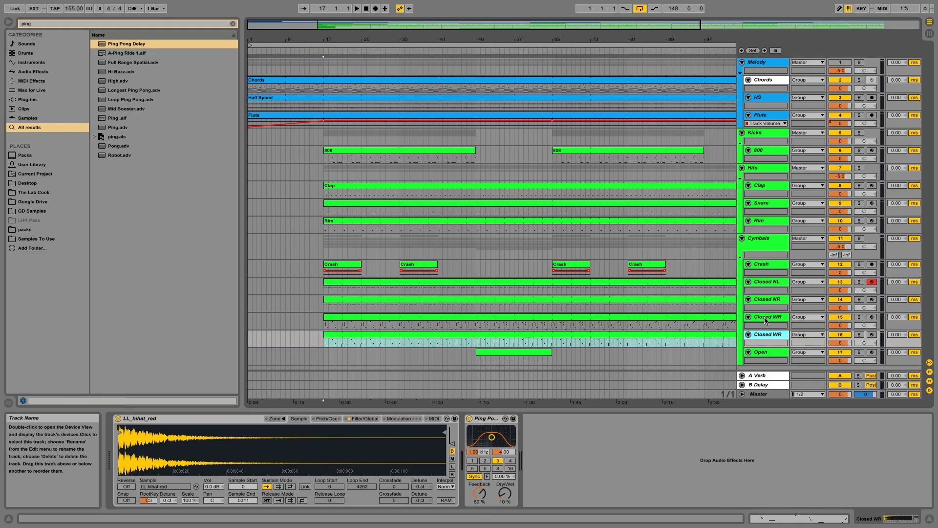
left_click(766, 320)
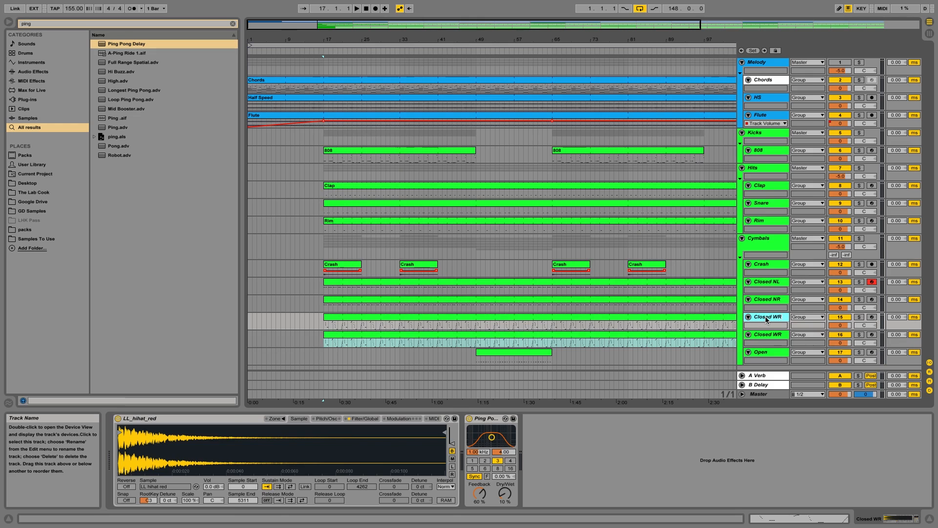
left_click(840, 317)
left_click(841, 334)
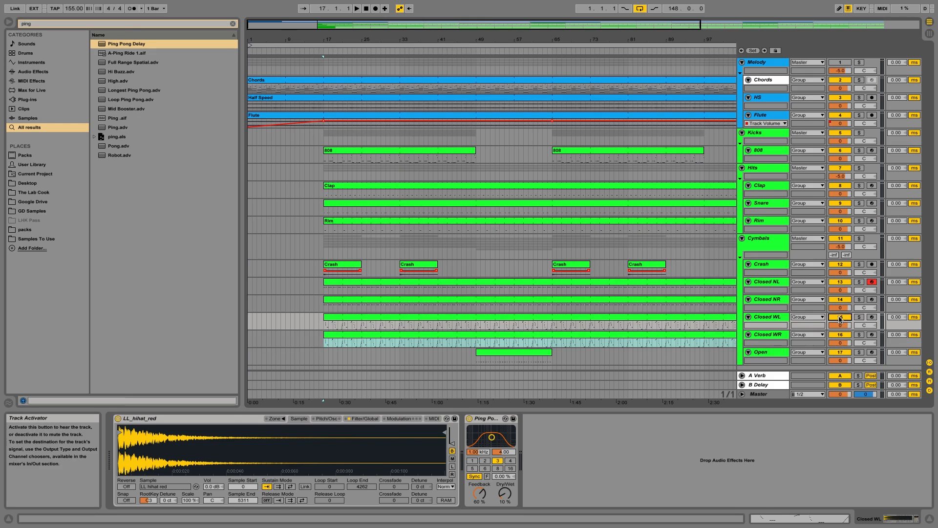
Step: Open the Closed NL clip in an enlarged note editor and delete the deactivated roll notes below C3
double_click(565, 282)
right_click(779, 253)
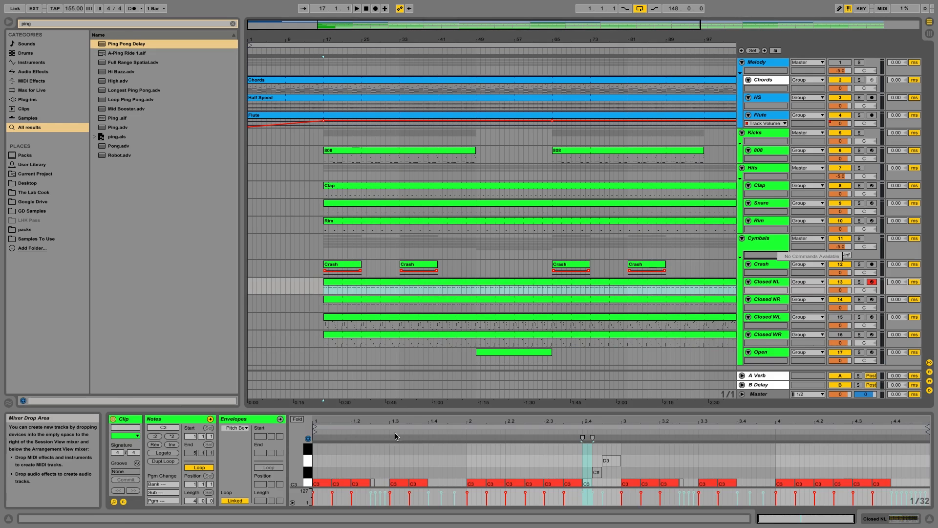
left_click(399, 411)
left_click_drag(400, 412, 398, 235)
left_click_drag(374, 295, 387, 388)
key("Delete")
left_click_drag(396, 352, 937, 508)
key("Delete")
left_click(916, 335)
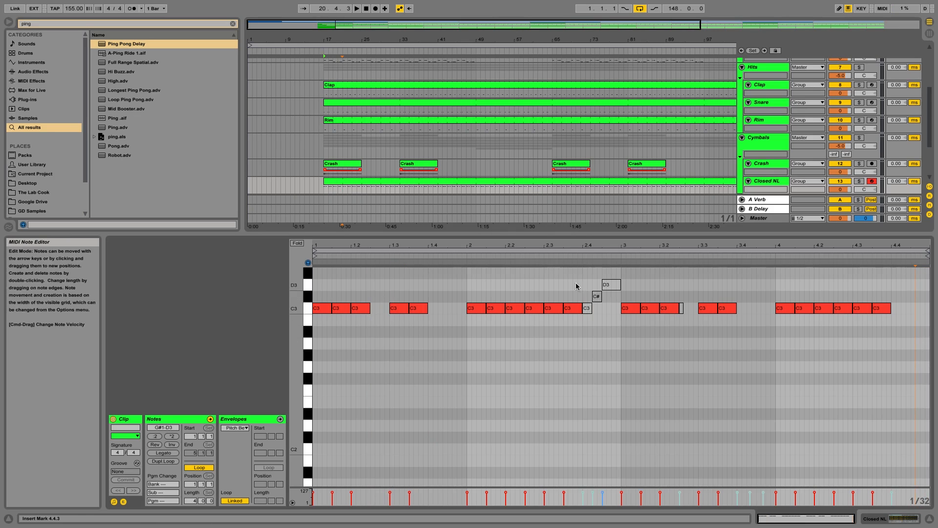
Step: Delete the deactivated C3, C#3 and D3 notes ending bar 2 and the short deactivated C3 in bar 3 of Closed NL
left_click_drag(582, 275, 606, 312)
left_click(587, 282)
key("Delete")
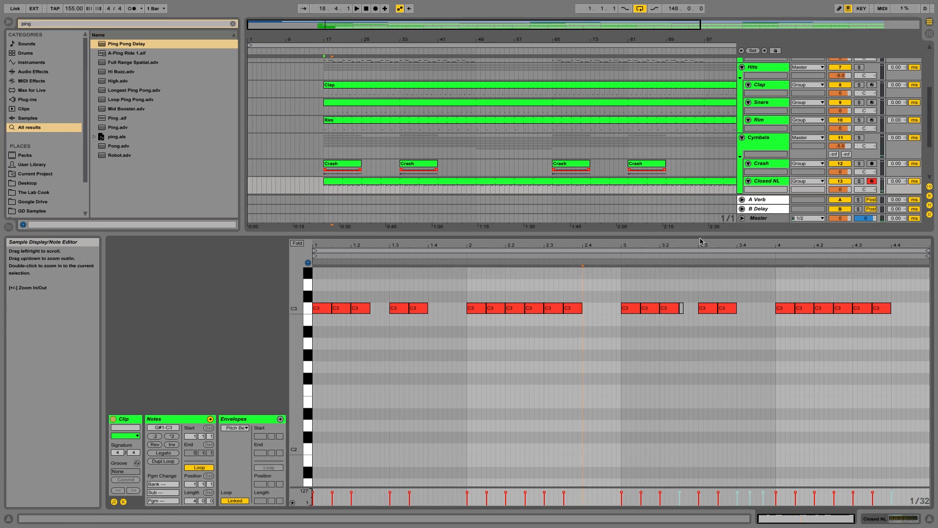
left_click_drag(701, 233, 700, 295)
left_click(682, 369)
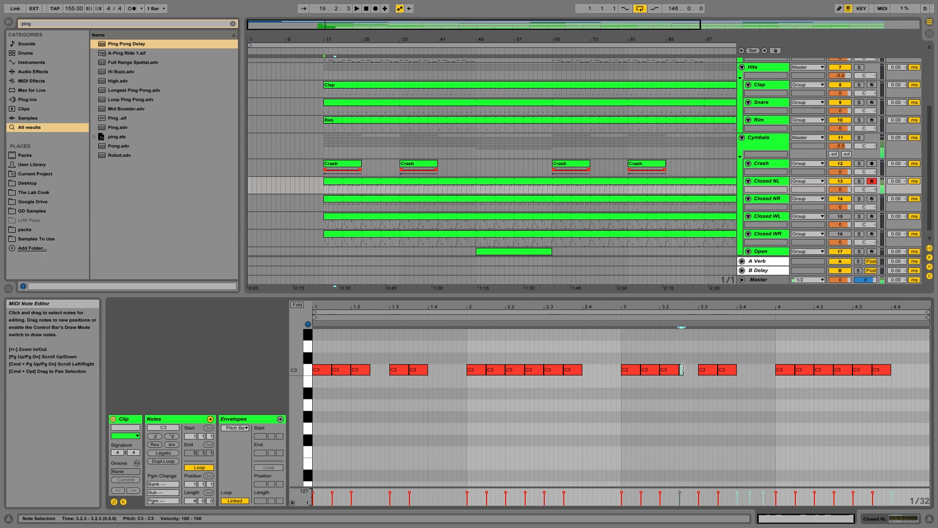
key("Delete")
Step: Open the Closed WL clip and delete the deactivated C3 1/8 notes in bars 1 and 2
left_click(528, 185)
left_click(528, 203)
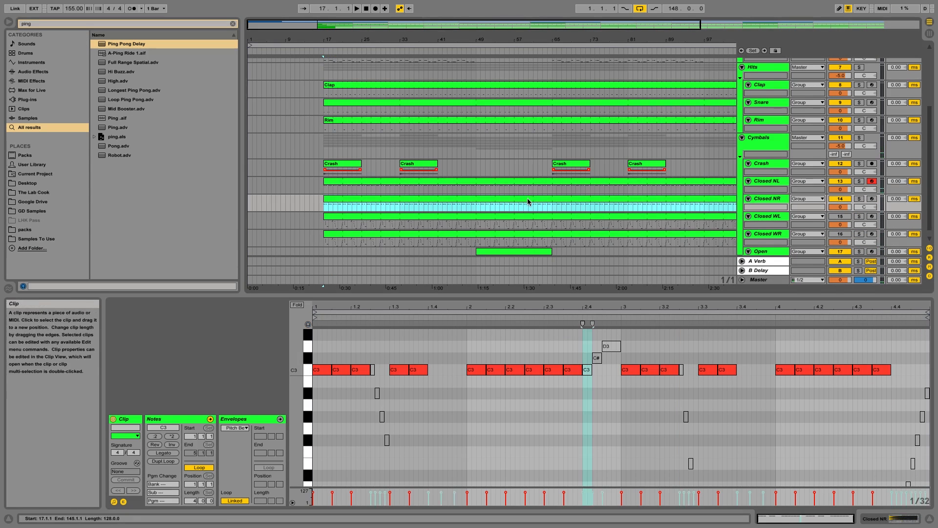
left_click(523, 217)
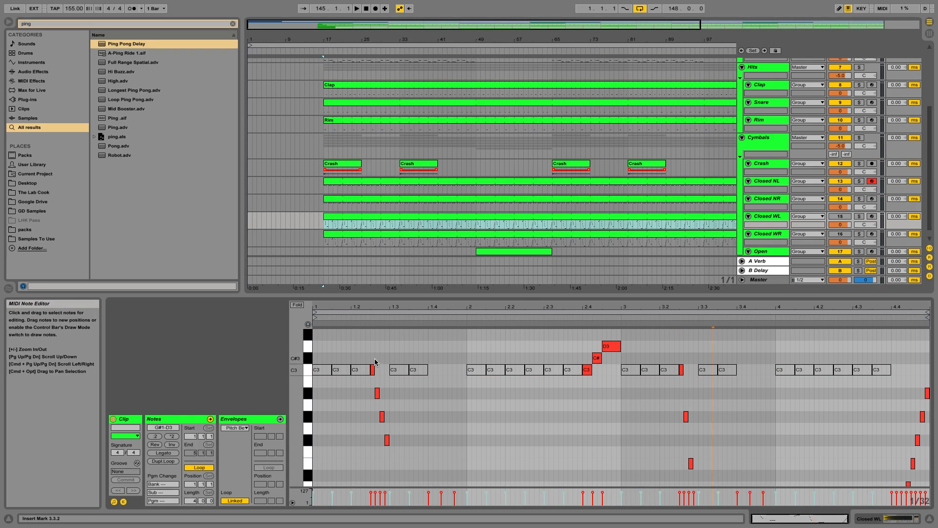
left_click_drag(366, 360, 313, 374)
key("Delete")
left_click(405, 357)
left_click(407, 368)
key("Delete")
left_click_drag(450, 355, 581, 398)
key("Delete")
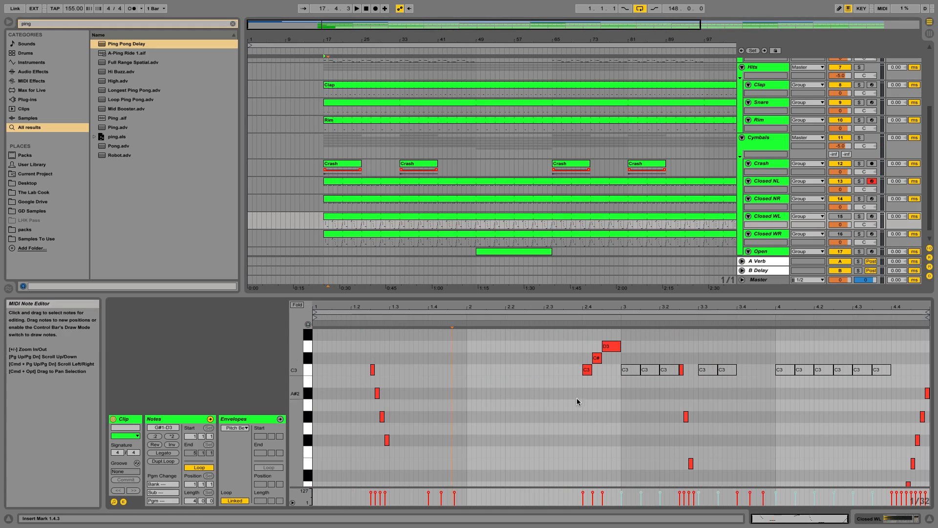
Step: Delete the deactivated C3 1/8 notes in bars 3 and 4 of the Closed WL clip
left_click_drag(633, 357, 670, 386)
key("Delete")
left_click_drag(711, 347, 741, 385)
key("Delete")
left_click_drag(774, 356, 902, 394)
key("Delete")
scroll(858, 407, "down", 5)
scroll(843, 406, "up", 5)
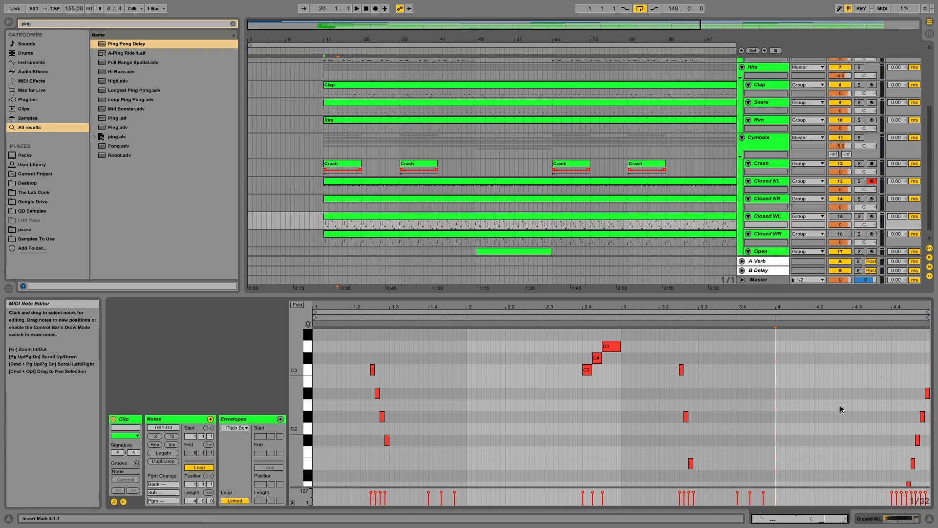
Step: Open the Closed NL clip folded to its used pitches and deactivate the second and fourth C3 1/8 notes of bar 1
key("super+alt+l")
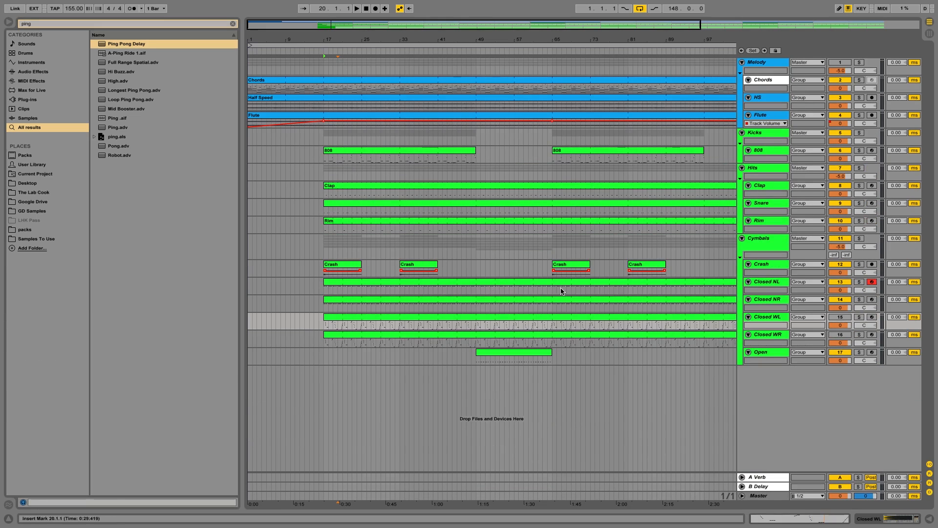
double_click(769, 282)
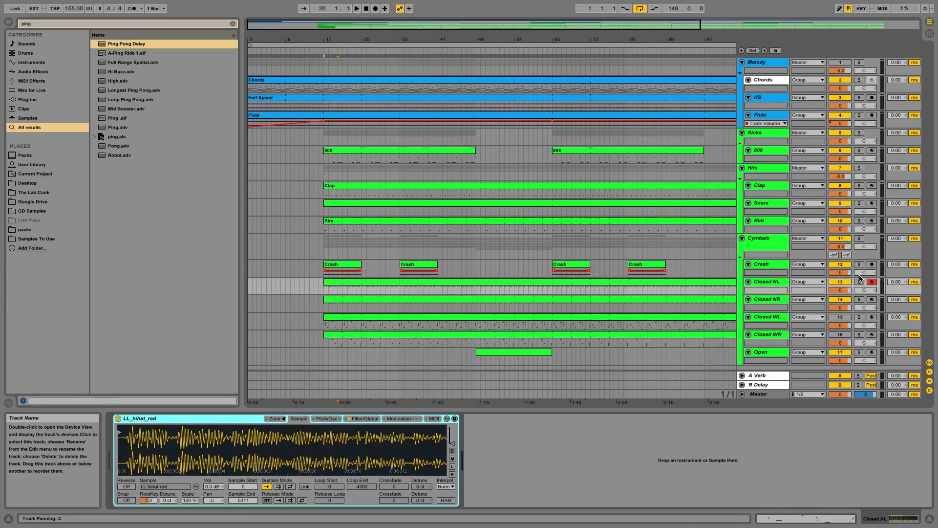
left_click(424, 281)
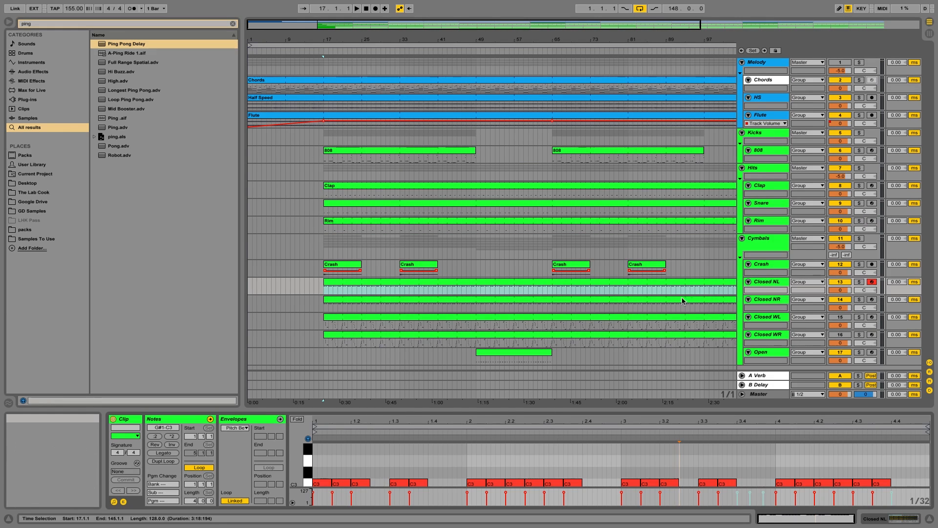
scroll(348, 455, "down", 1)
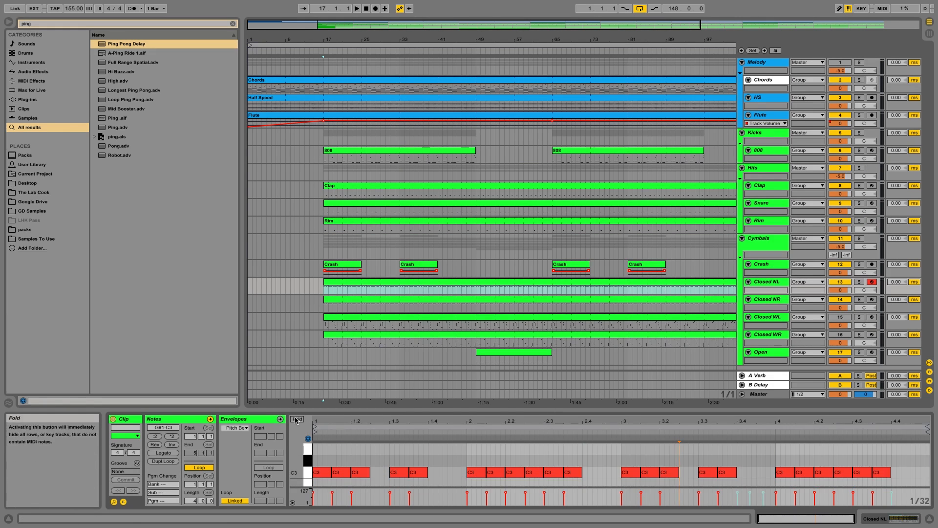
left_click(297, 419)
left_click(341, 452)
key("0")
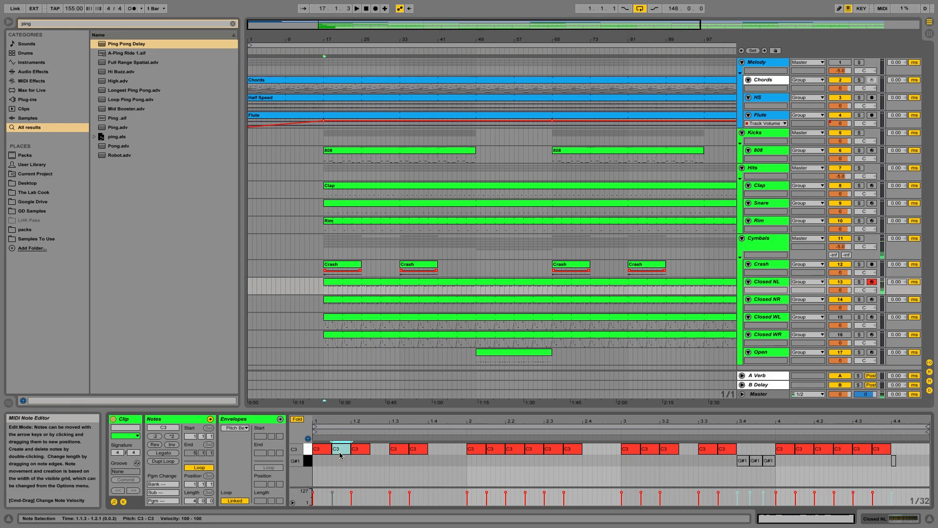
left_click(398, 452)
key("0")
Step: Deactivate the first, third and fifth C3 notes in bar 2 of the Closed NL clip
left_click(470, 450)
key("0")
left_click(513, 452)
key("0")
left_click(550, 451)
key("0")
Step: Deactivate the first, third and fifth C3 notes in bar 3 and the second, fourth and sixth in bar 4 of Closed NL
left_click(632, 453)
key("0")
left_click(669, 450)
key("0")
left_click(729, 451)
key("0")
left_click(801, 450)
key("0")
left_click(839, 449)
key("0")
left_click(880, 448)
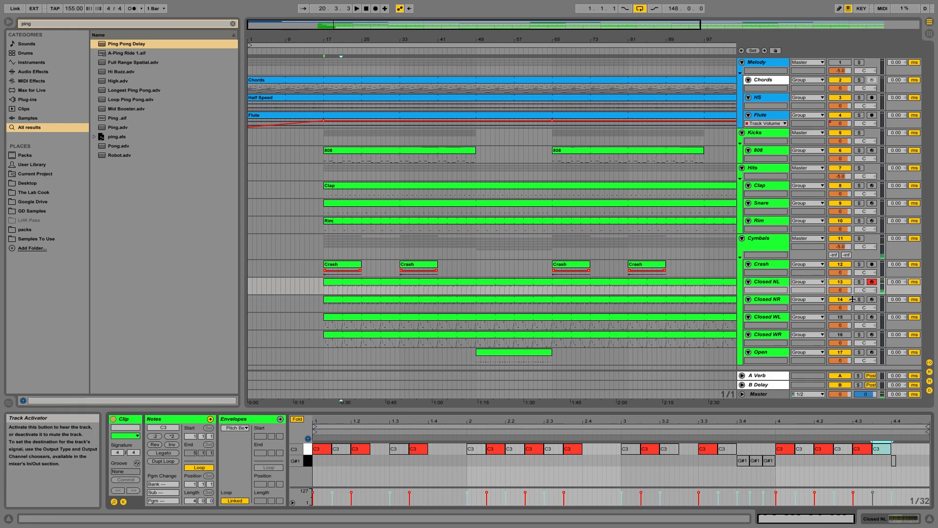
Step: Solo Closed NR, open its clip folded to used pitches, and deactivate the first, third and fifth C3 notes of bar 1
left_click(859, 300)
left_click(717, 300)
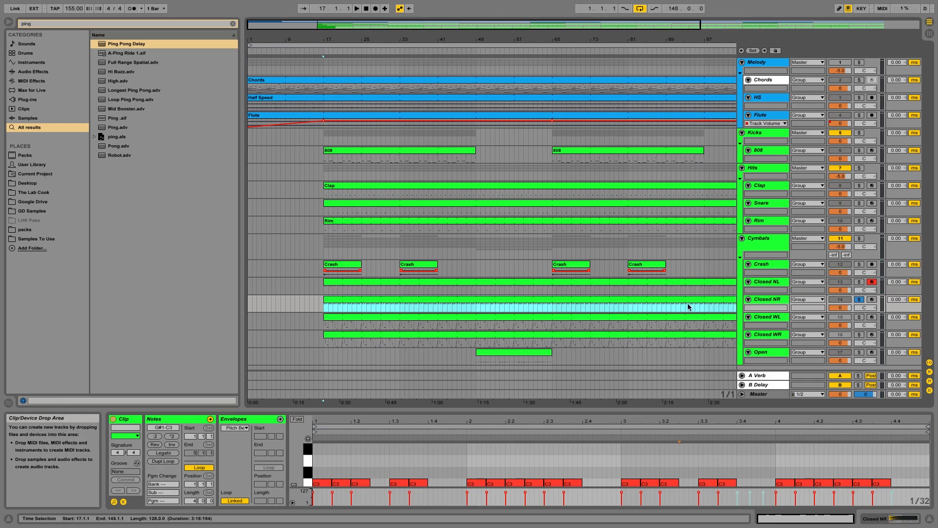
left_click(297, 419)
left_click(324, 455)
key("0")
left_click(361, 450)
key("0")
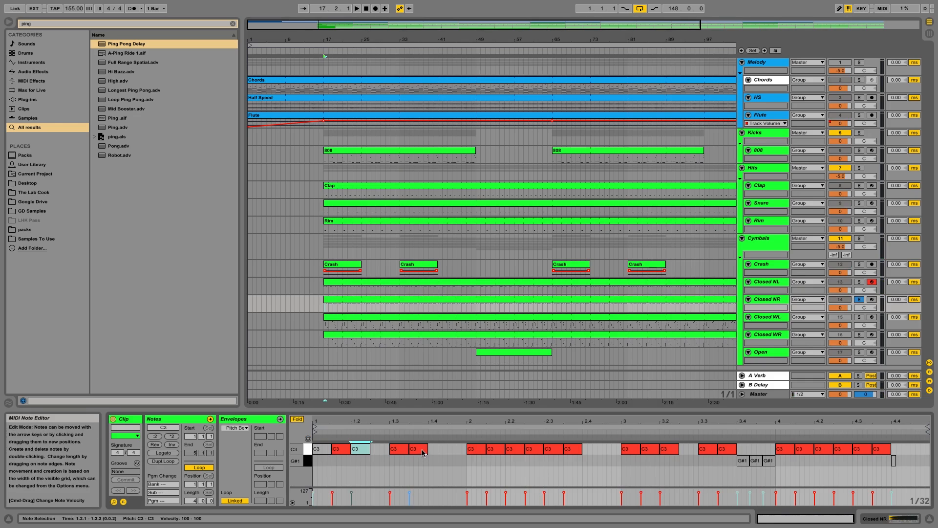
left_click(423, 452)
key("0")
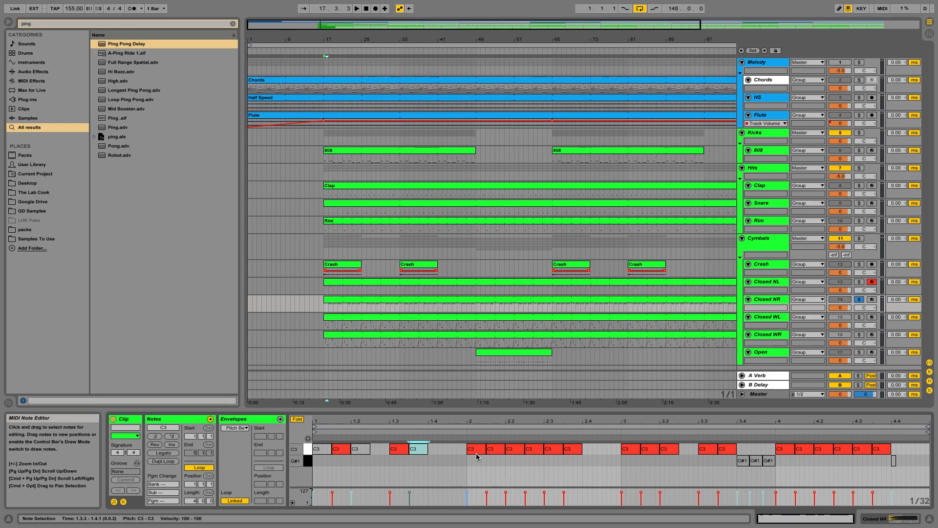
Step: Delete the deactivated G#1 notes from the Closed NR clip and fold the editor to the remaining C3 row
left_click_drag(683, 468, 903, 465)
key("Delete")
key("Delete")
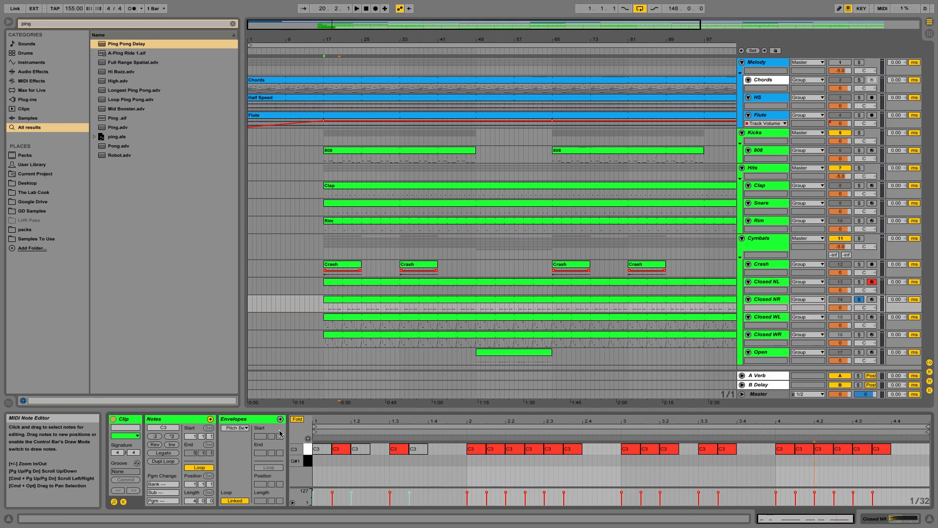
left_click(296, 420)
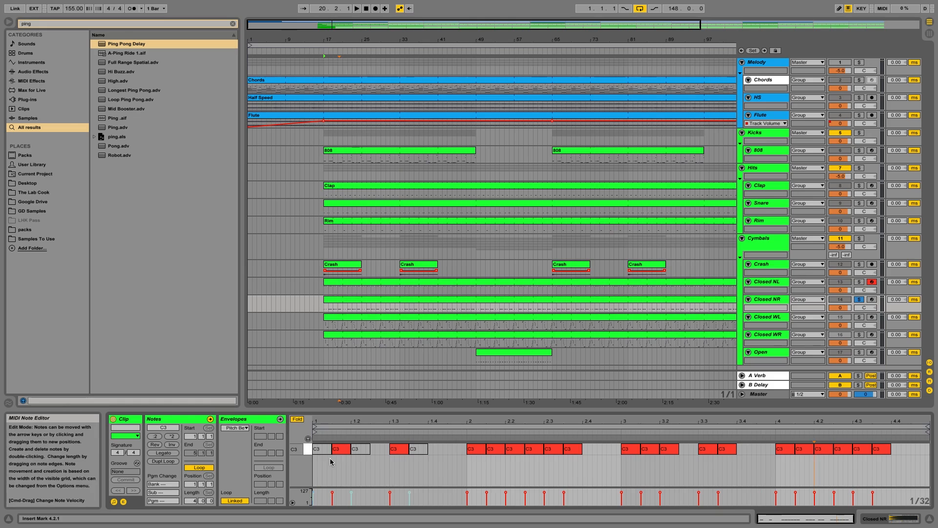
Step: Deactivate the second, fourth and sixth C3 notes in bar 2 of the Closed NR clip
left_click(496, 449)
key("0")
left_click(534, 449)
left_click(573, 448)
key("0")
Step: Deactivate the second and fifth C3 notes in bar 3 and the second, fourth and sixth in bar 4 of Closed NR
left_click(664, 449)
left_click(652, 449)
key("0")
left_click(724, 449)
key("0")
left_click(802, 449)
key("0")
left_click(845, 449)
key("0")
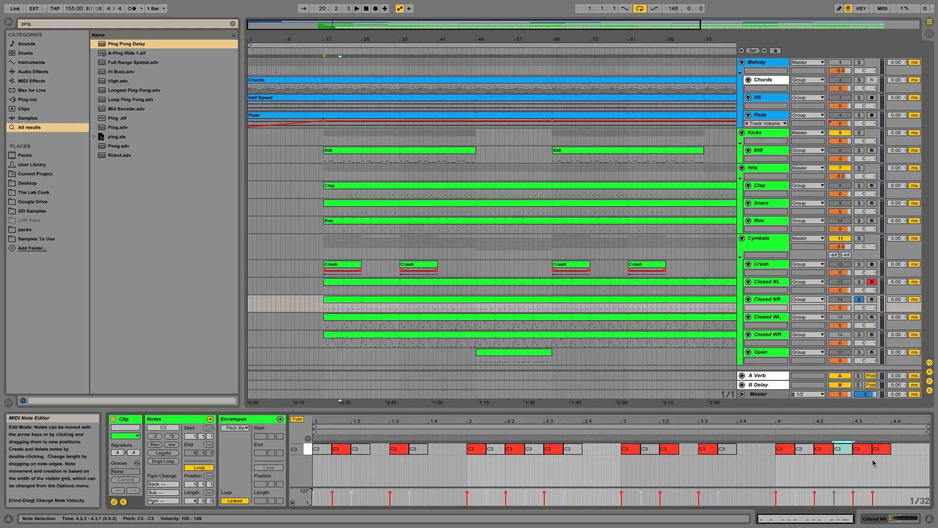
left_click(880, 450)
key("0")
Step: Play Closed NL and Closed NR soloed together, then play the full mix without solos
left_click(859, 282)
key("space")
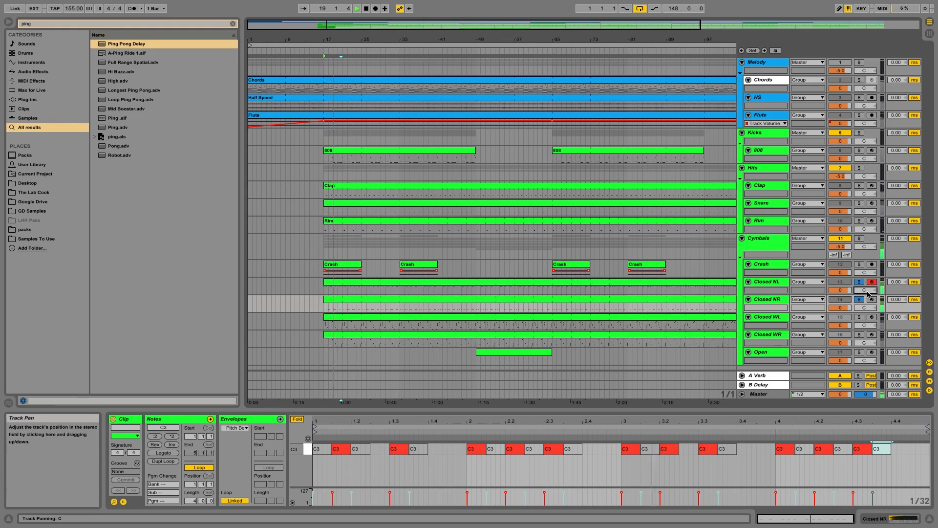
left_click(859, 282)
key("space")
left_click(737, 464)
key("space")
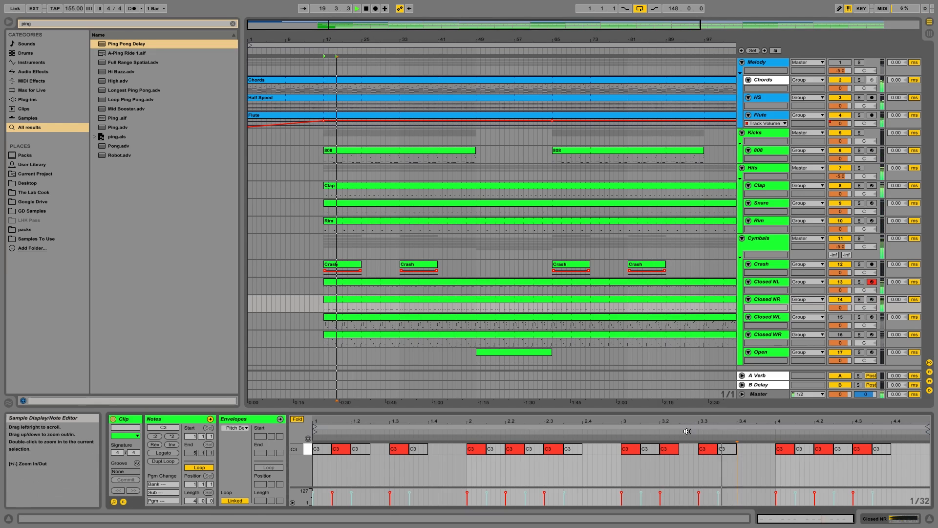
Step: Solo Closed NR and Closed NL again and listen to how their notes alternate around bar 3
left_click(860, 301)
left_click(861, 282, "super")
left_click(698, 434)
left_click(612, 431)
key("space")
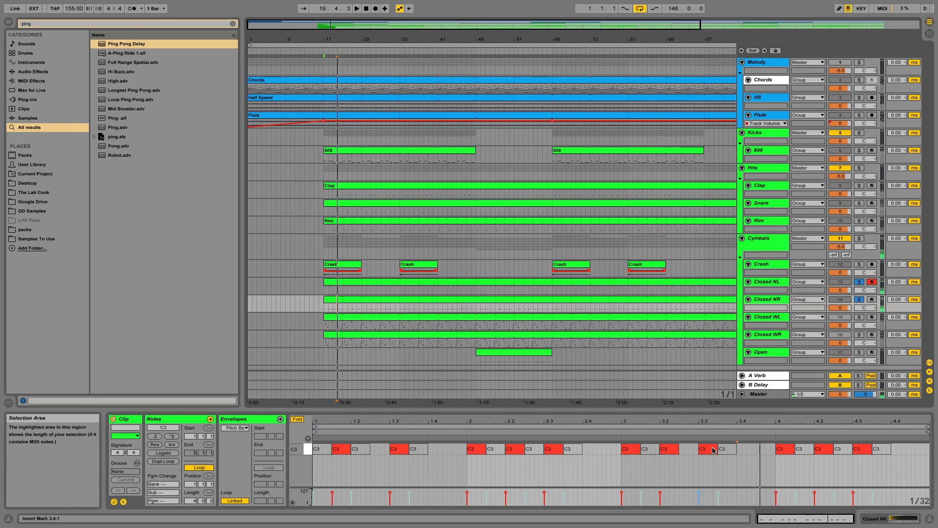
Step: In Closed NR, swap the active and deactivated C3 notes in the last pair of bar 3 and throughout bar 4, checking by playback
left_click(713, 449)
left_click_drag(716, 450, 736, 451)
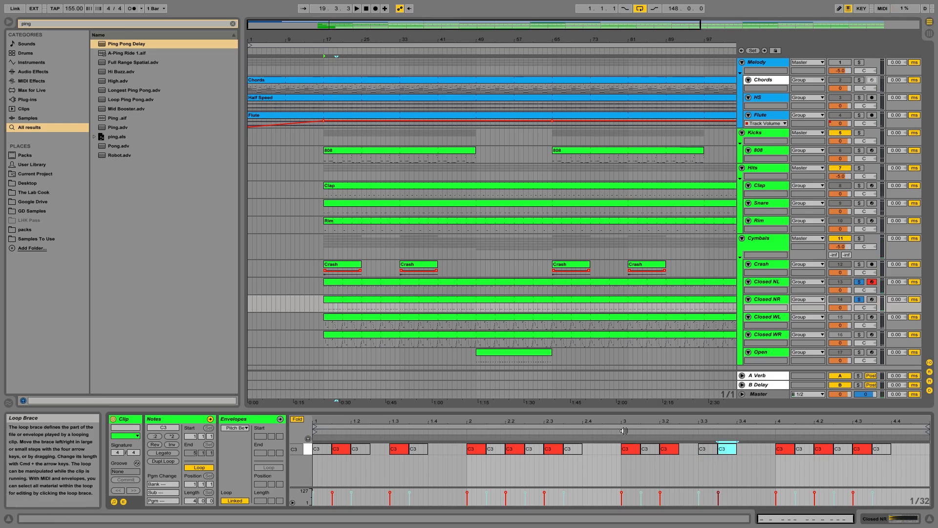
left_click(604, 433)
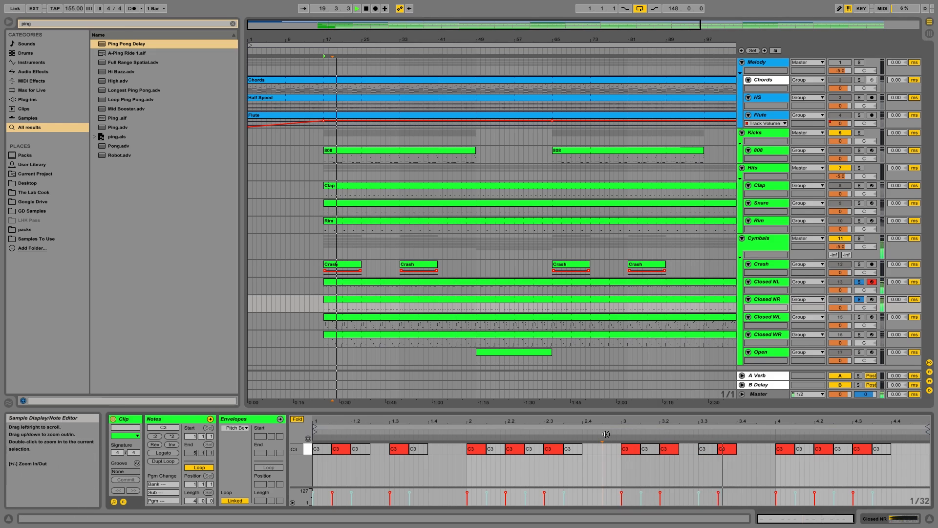
key("space")
left_click_drag(785, 450, 880, 455)
key("space")
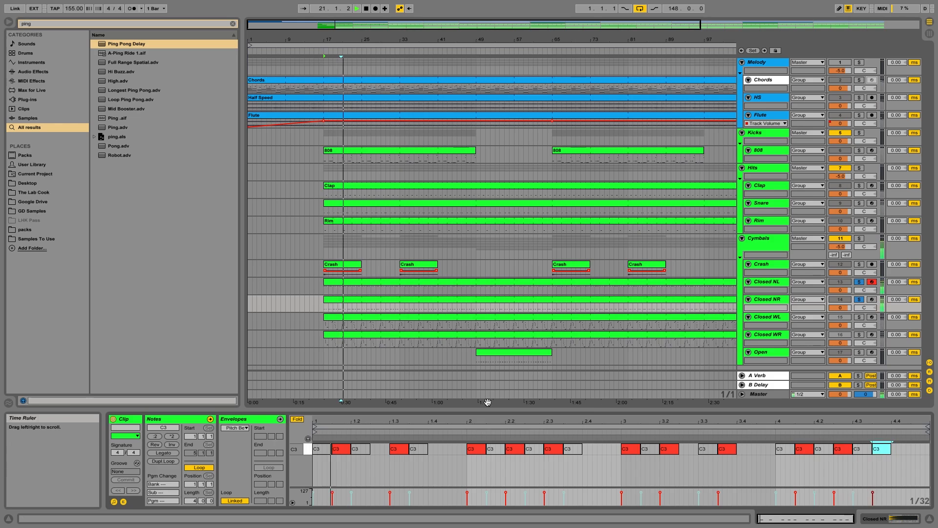
Step: Pan Closed NL to 10L and Closed NR to 10R, and play the soloed pair
left_click(417, 438)
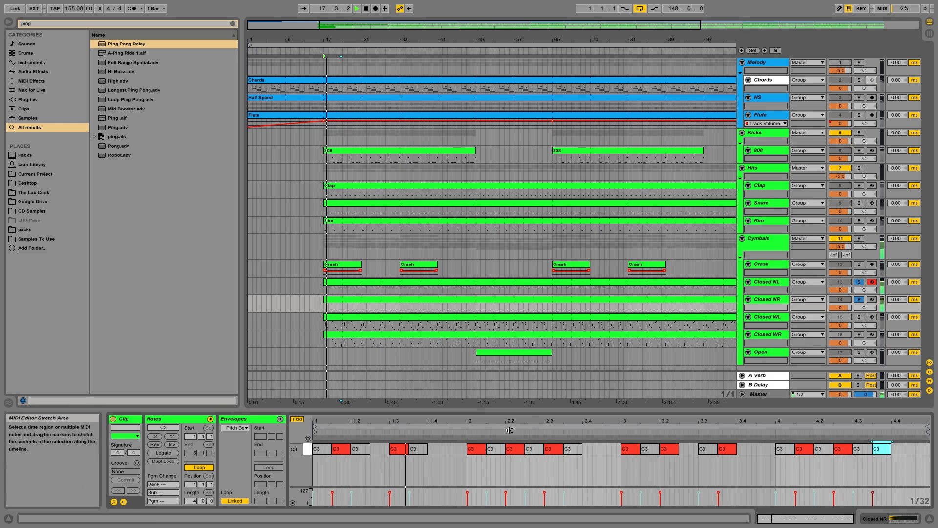
key("space")
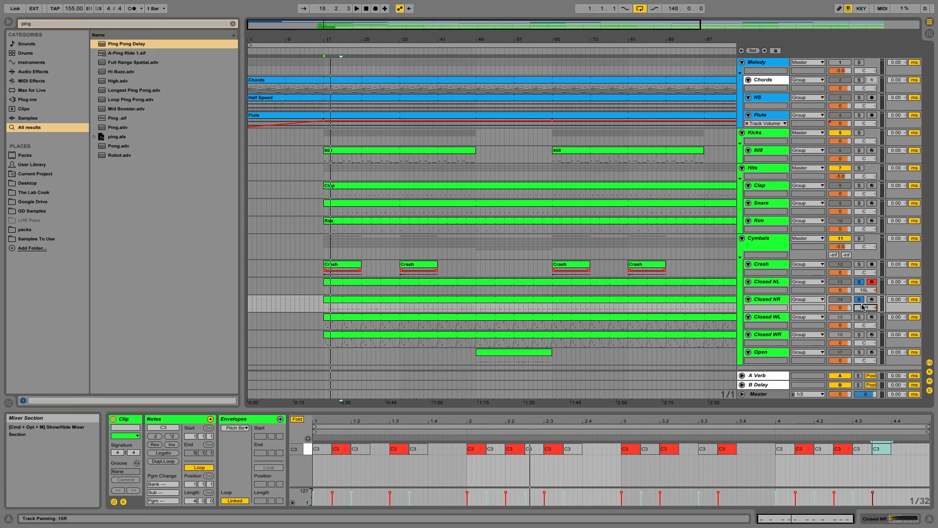
key("space")
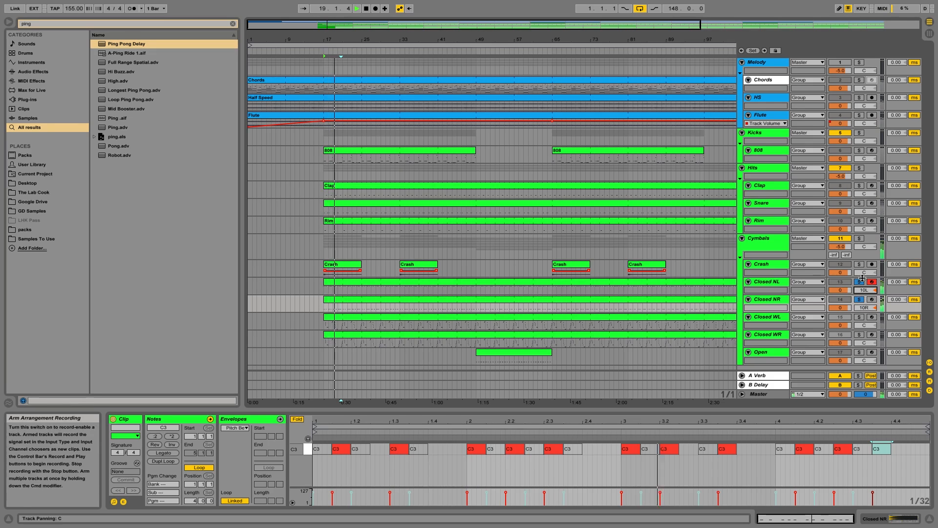
Step: Solo Closed WL instead, stop playback, and open its clip in an enlarged note editor
left_click(859, 317)
left_click(861, 336, "super")
left_click(860, 336)
left_click(861, 336)
left_click(860, 317)
double_click(719, 317)
key("space")
left_click_drag(442, 412, 420, 182)
scroll(408, 332, "up", 2)
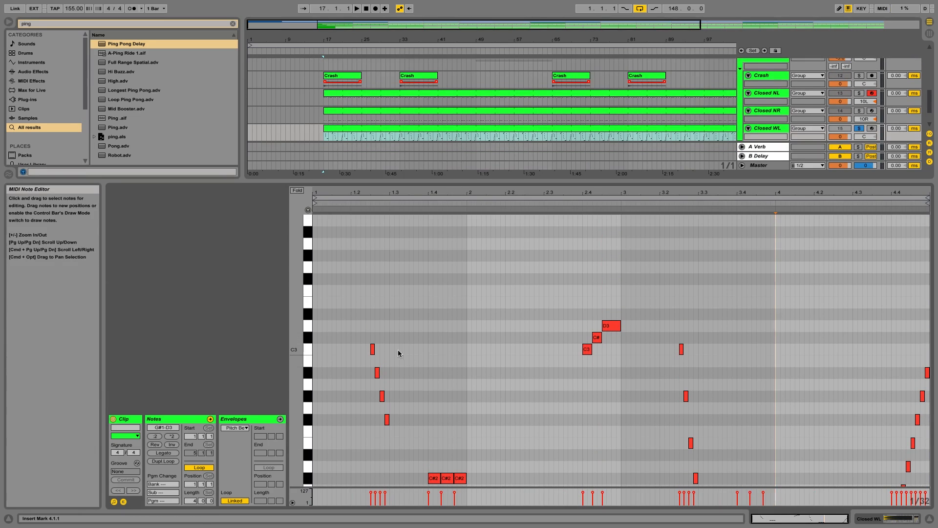
Step: Fold Closed WL's notes and deactivate the A#2, F#2 and middle C#2 in bar 1 and the C3 and D3 ending bar 2
left_click(378, 372)
left_click(387, 420)
left_click(298, 190)
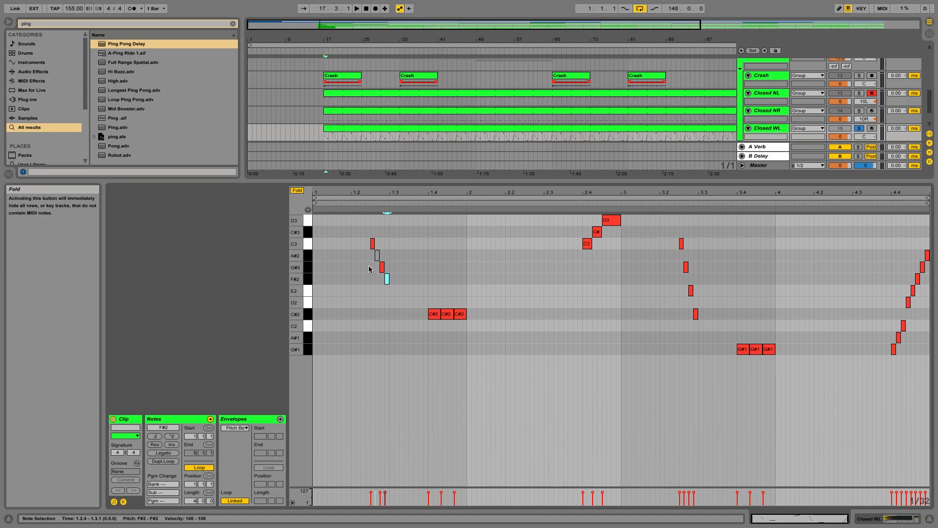
left_click(448, 315)
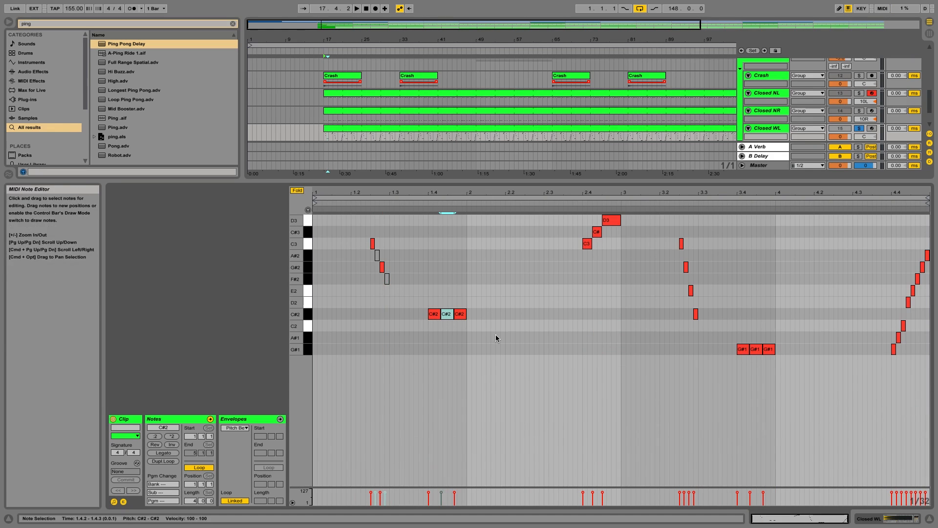
left_click(586, 244)
key("0")
left_click(611, 220)
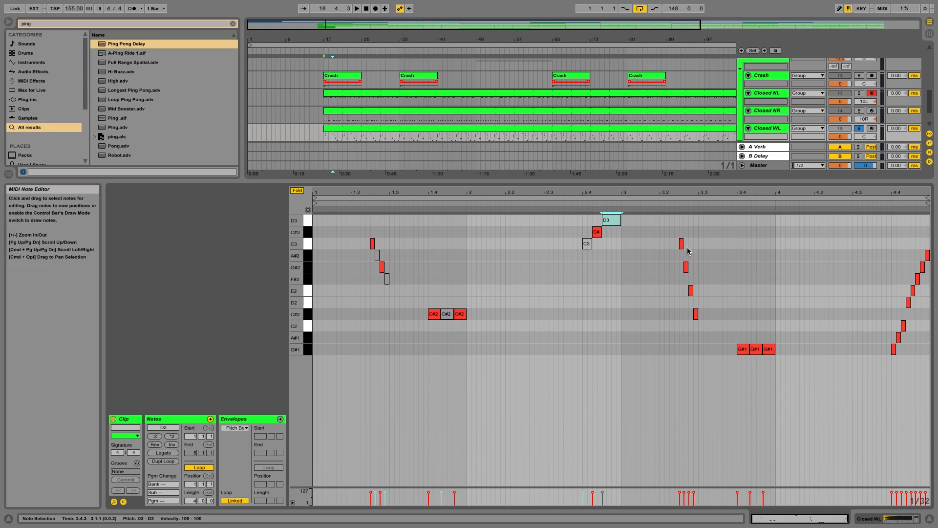
Step: Deactivate the G#2, C#2 and middle G#1 roll notes in bar 3 of the Closed WL clip
left_click(687, 267)
key("0")
left_click(697, 315)
key("0")
left_click(755, 349)
key("0")
Step: Deactivate the G#1, C2, E2 and G#2 notes of the rising roll ending bar 4 of Closed WL
left_click(894, 349)
key("0")
left_click(904, 327)
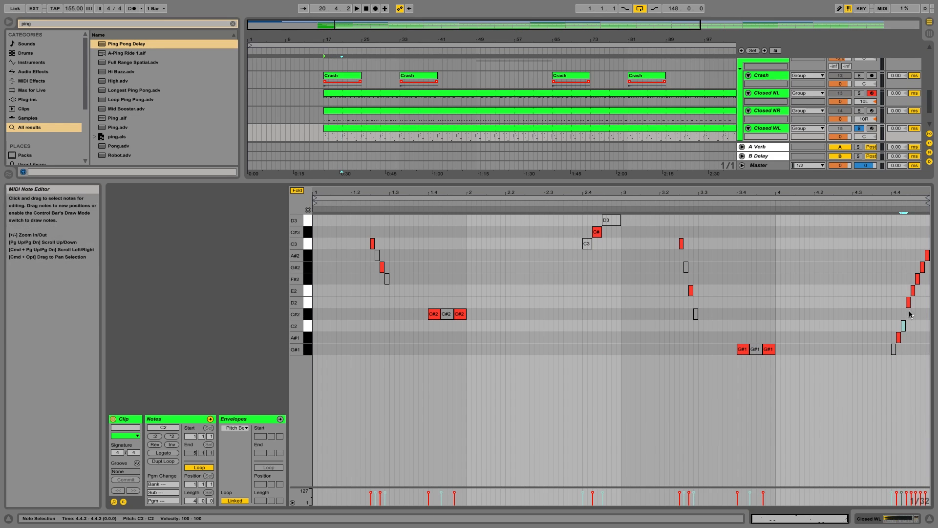
key("0")
left_click(914, 290)
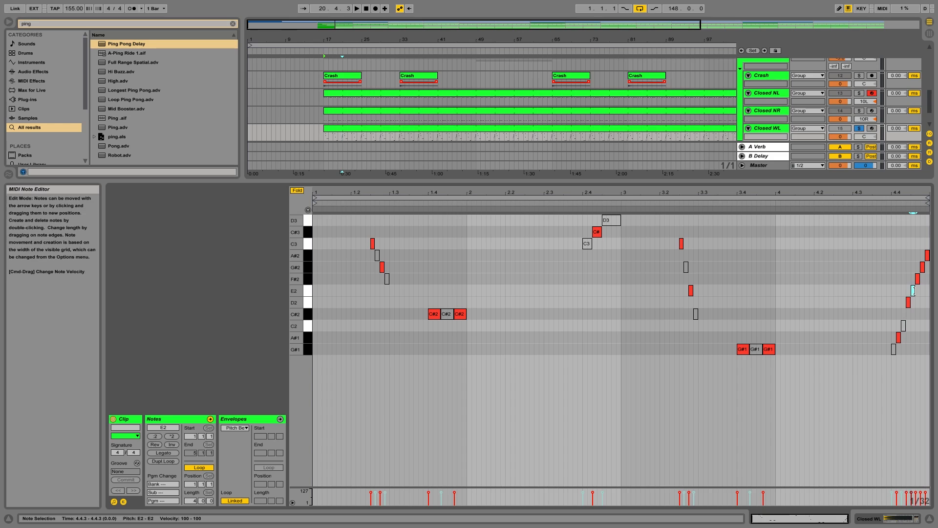
key("0")
left_click(922, 267)
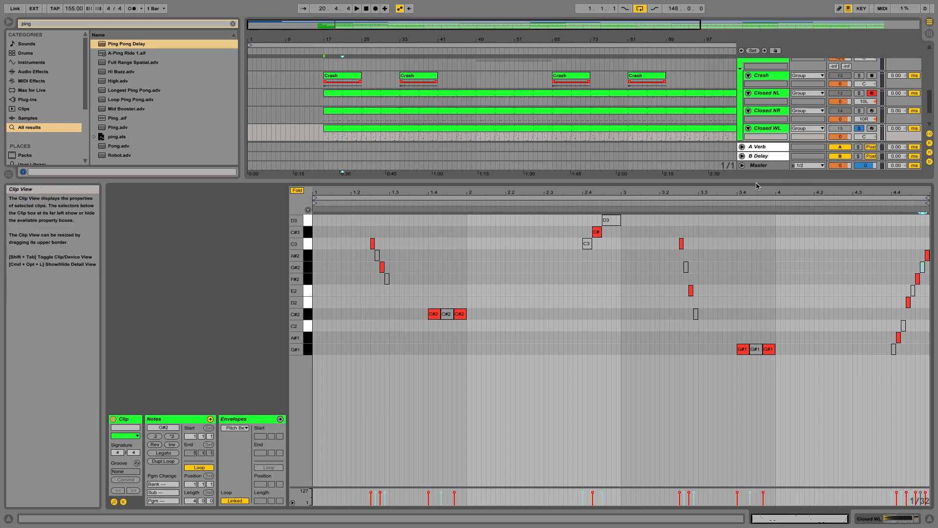
Step: Open the Closed WR clip with folded rows and delete the deactivated C3 1/8 notes across all four bars
left_click_drag(757, 182, 756, 392)
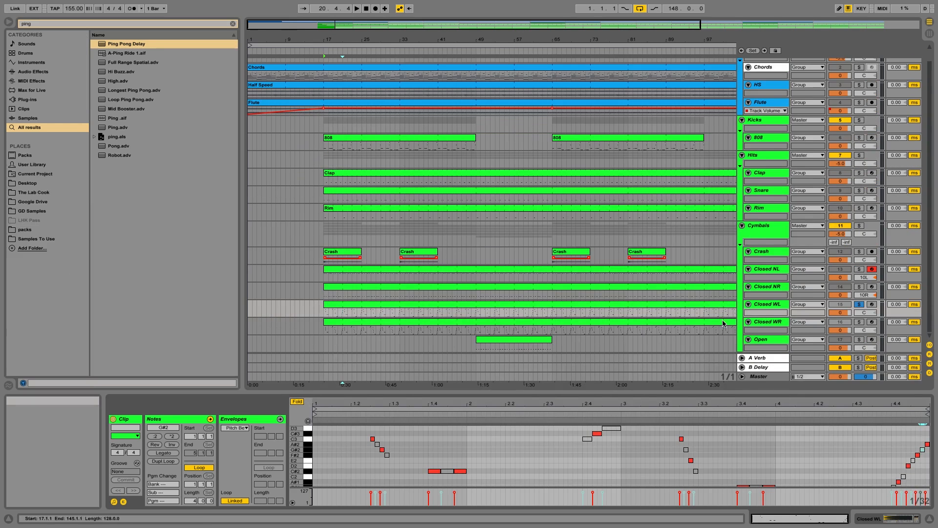
left_click(432, 330)
left_click(297, 401)
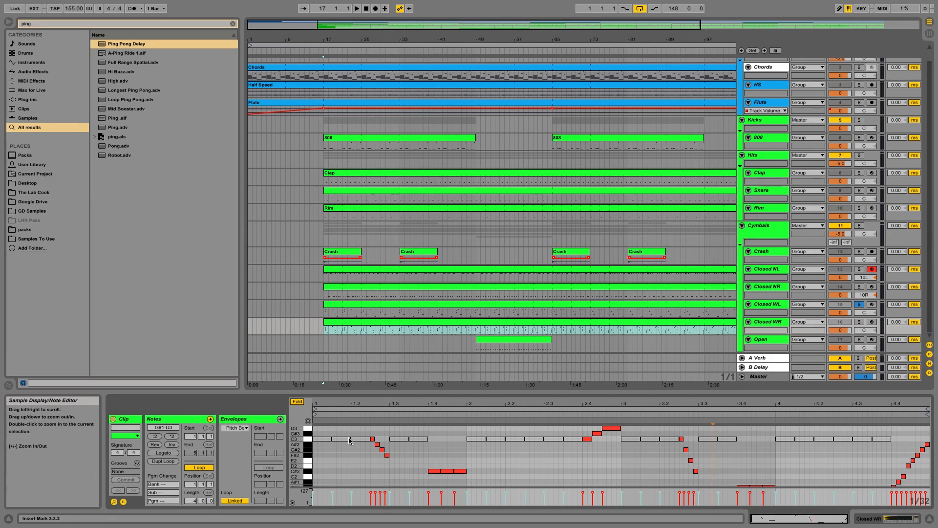
left_click_drag(363, 445, 317, 435)
key("Delete")
key("Delete")
left_click_drag(405, 434, 578, 438)
key("Delete")
left_click_drag(634, 448, 714, 433)
key("Delete")
left_click_drag(775, 445, 922, 429)
key("Delete")
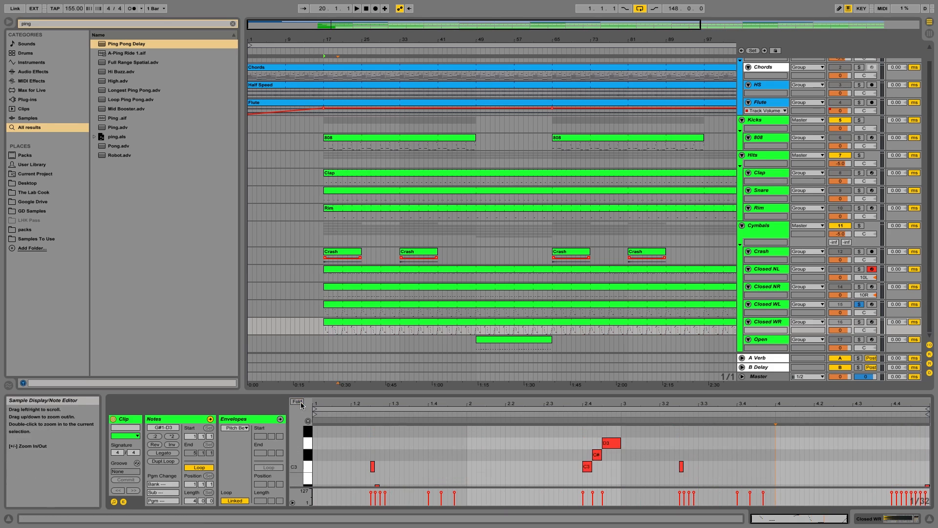
left_click(373, 439)
key("Delete")
left_click(383, 449)
key("super+z")
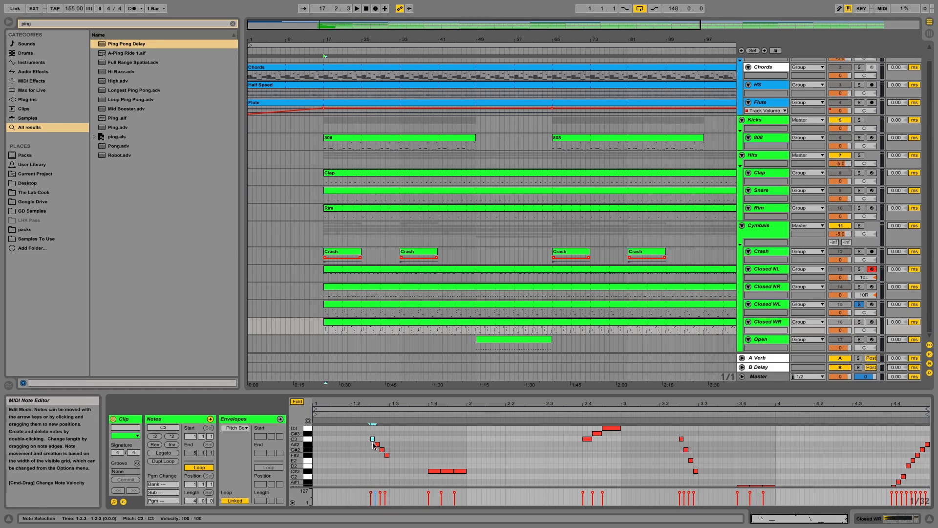
Step: Deactivate the C3, G#2 and the first and third C#2 roll notes in bar 1 of the Closed WR clip
key("0")
left_click(382, 450)
key("0")
left_click(434, 471)
key("0")
left_click(462, 471)
key("0")
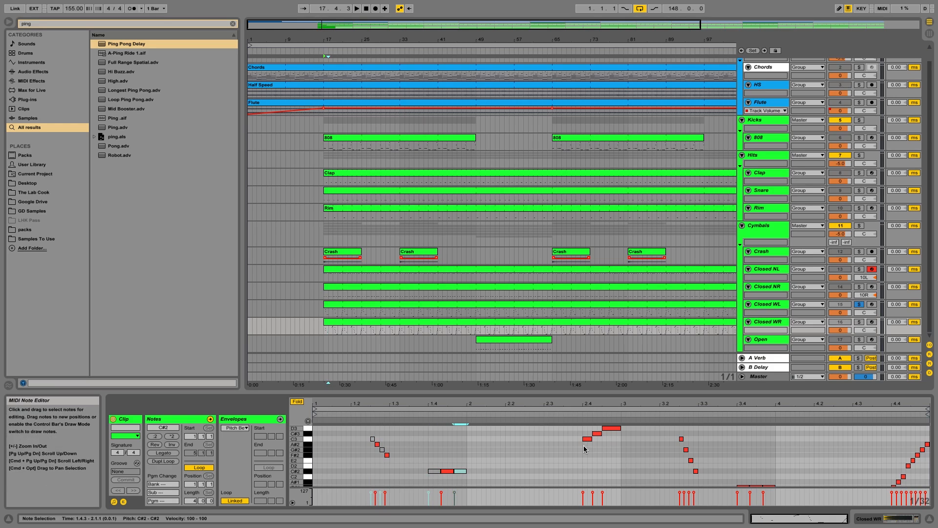
Step: Deactivate the C#3 ending bar 2 and the C3 and E2 roll notes in bar 3 of Closed WR
left_click(597, 433)
key("0")
left_click(682, 439)
key("0")
left_click(691, 461)
key("0")
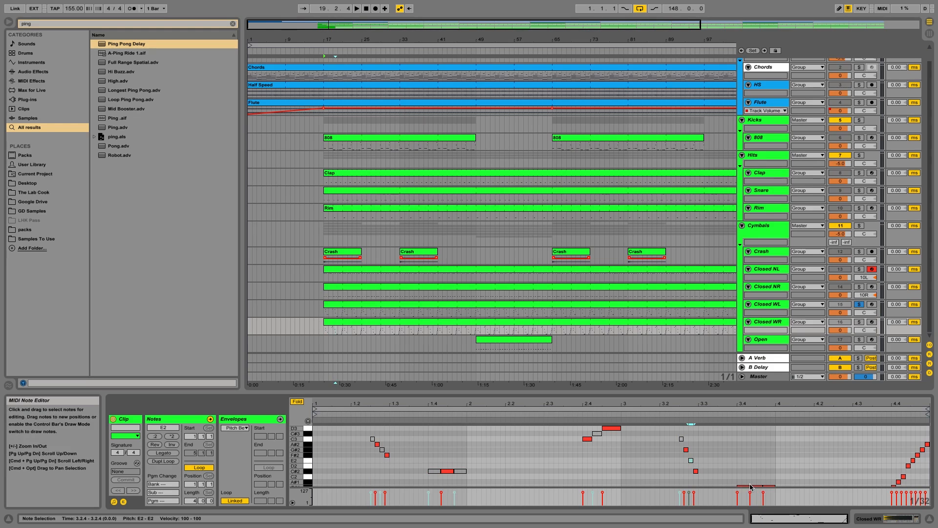
Step: Deactivate the first and third G#1 roll notes ending bar 3 of the Closed WR clip
scroll(729, 450, "down", 1)
left_click(743, 484)
key("0")
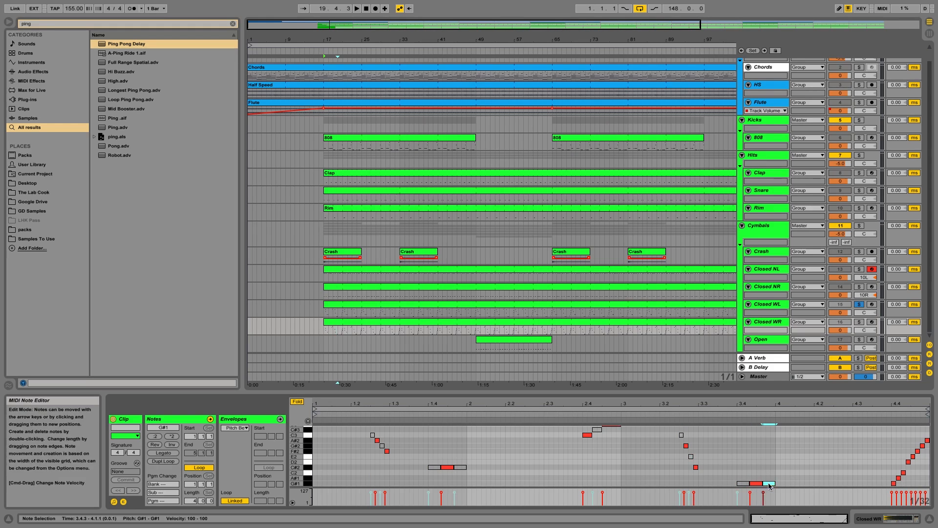
left_click(769, 483)
key("0")
Step: Deactivate the A#1, D2, F#2 and A#2 notes of the rising roll ending bar 4 of Closed WR
right_click(810, 480)
left_click(908, 480)
left_click(899, 478)
key("0")
left_click(909, 461)
key("0")
left_click(918, 451)
key("0")
left_click(927, 440)
key("0")
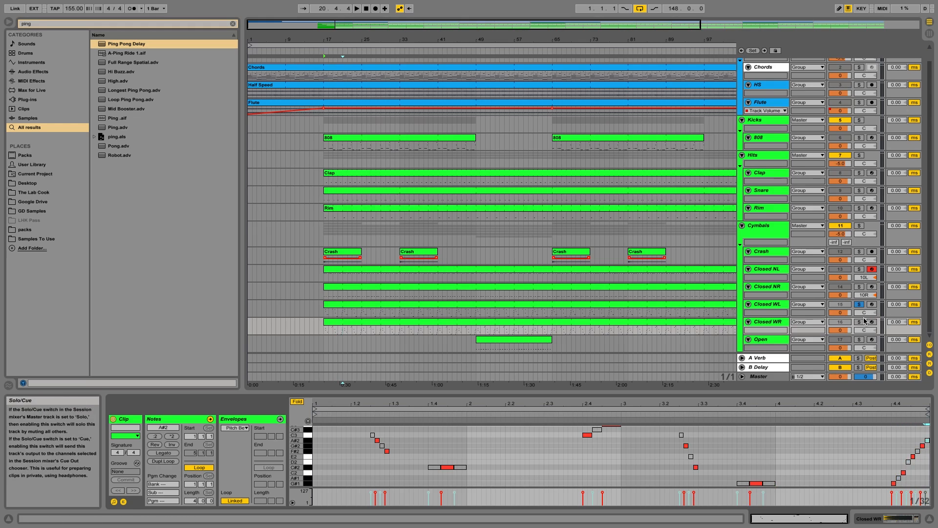
Step: Pan Closed WL to 15L and Closed WR to 15R, and audition all four Closed tracks soloed together
key("space")
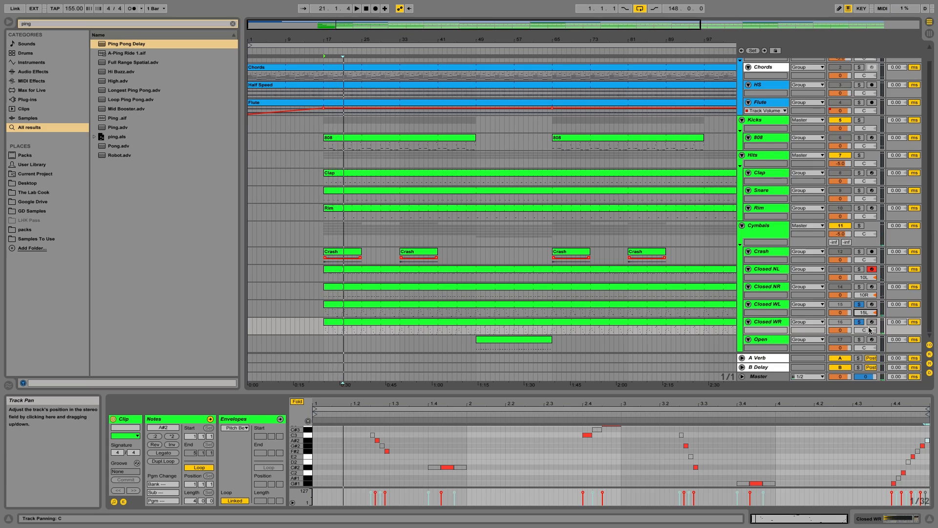
key("space")
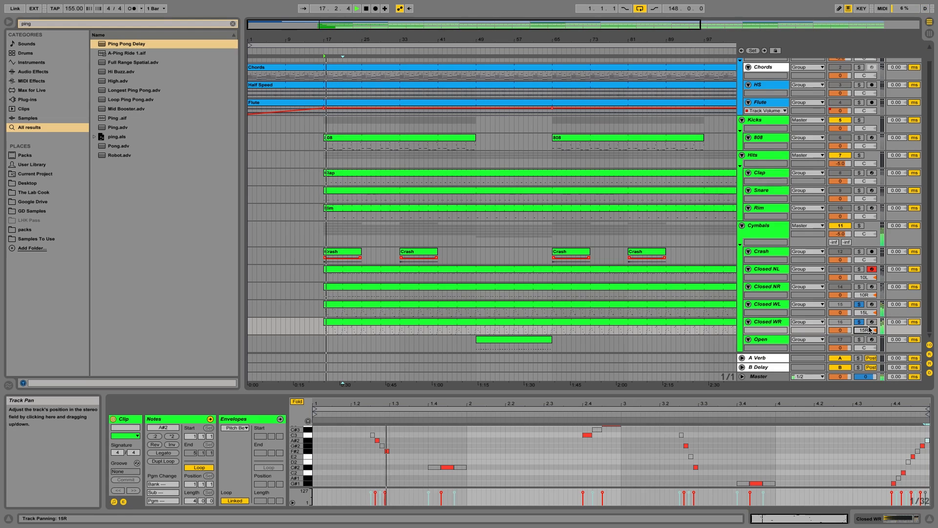
left_click(859, 287)
left_click(859, 269)
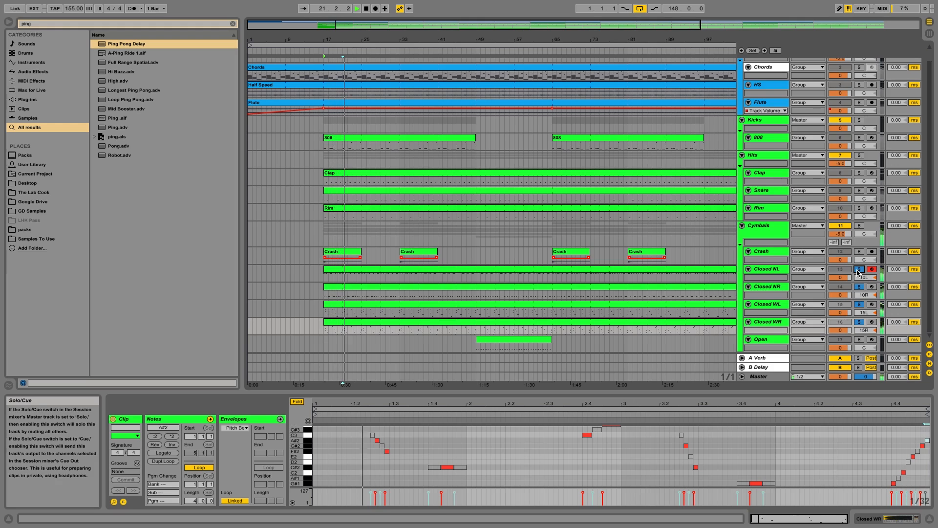
key("space")
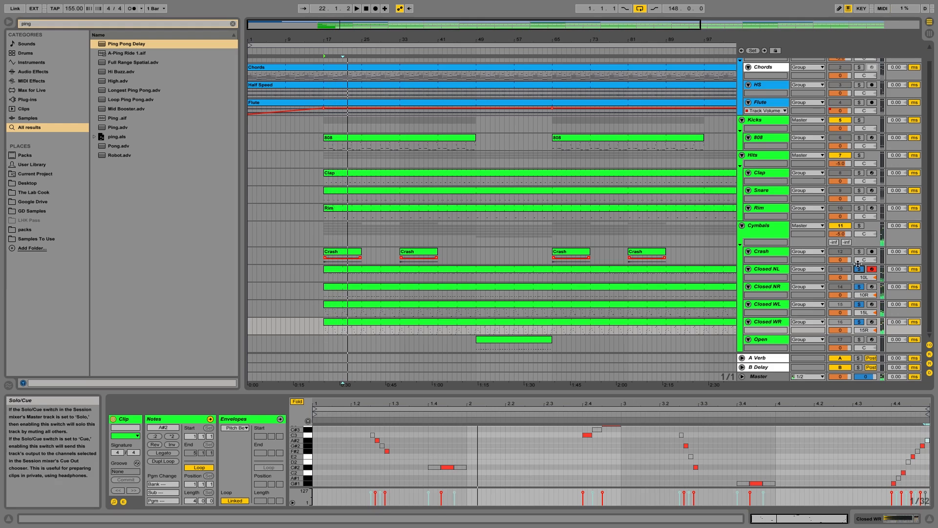
Step: Audition the Cymbals group on its own and in the full mix
left_click(859, 226)
key("space")
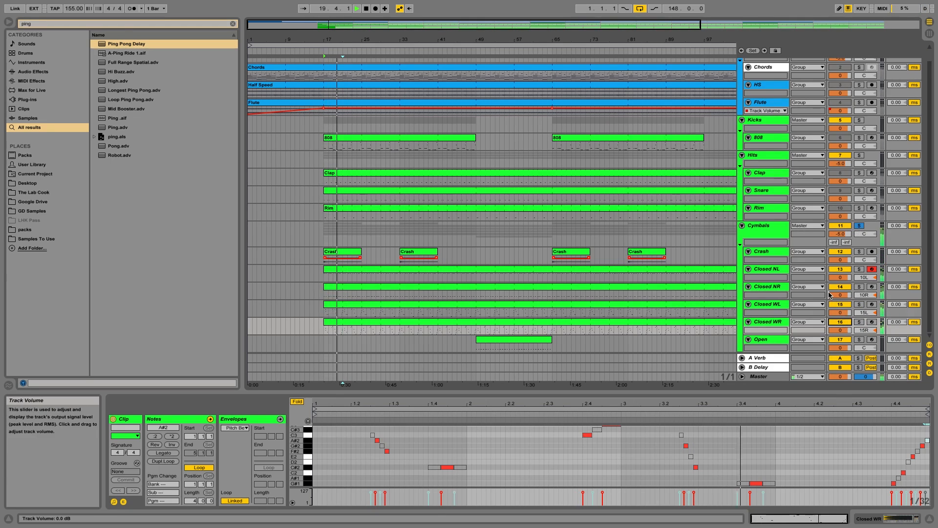
key("space")
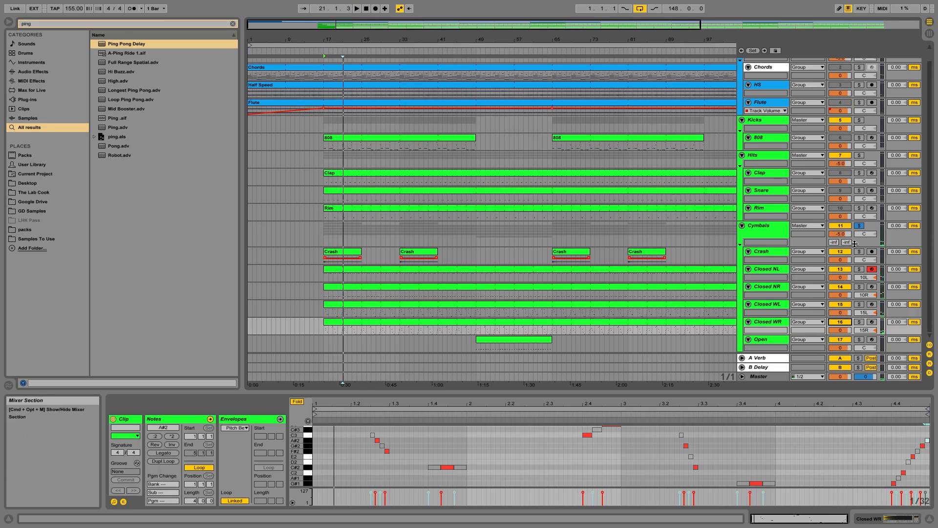
key("space")
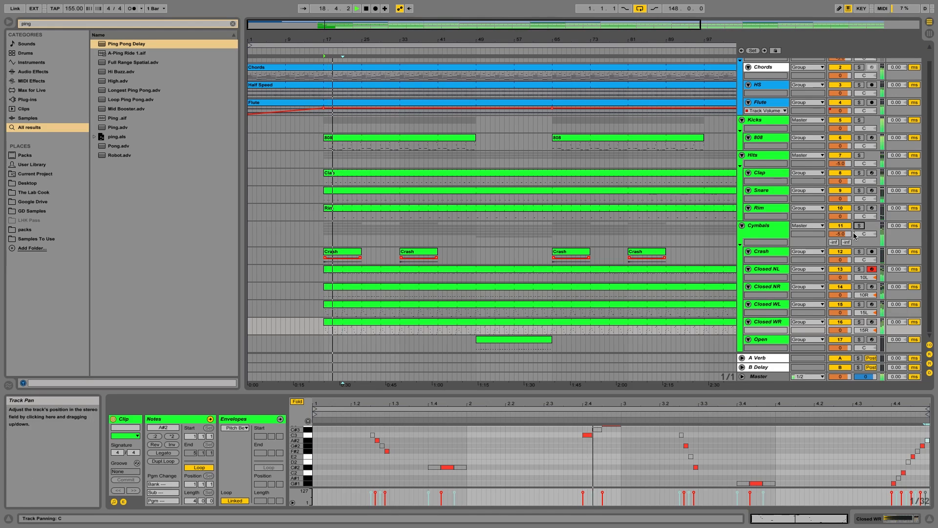
Step: Set the Cymbals group volume to 0 dB and the Crash track volume to -5 dB during playback
left_click(781, 237)
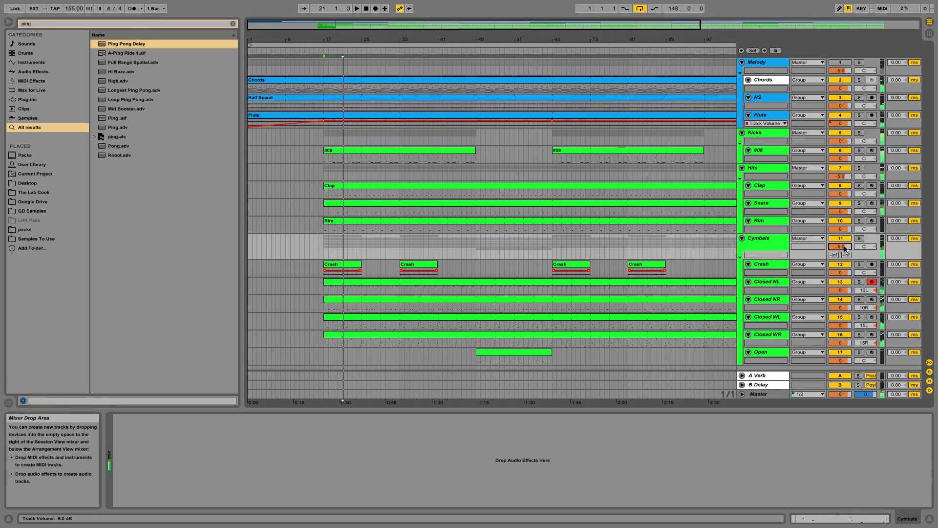
key("space")
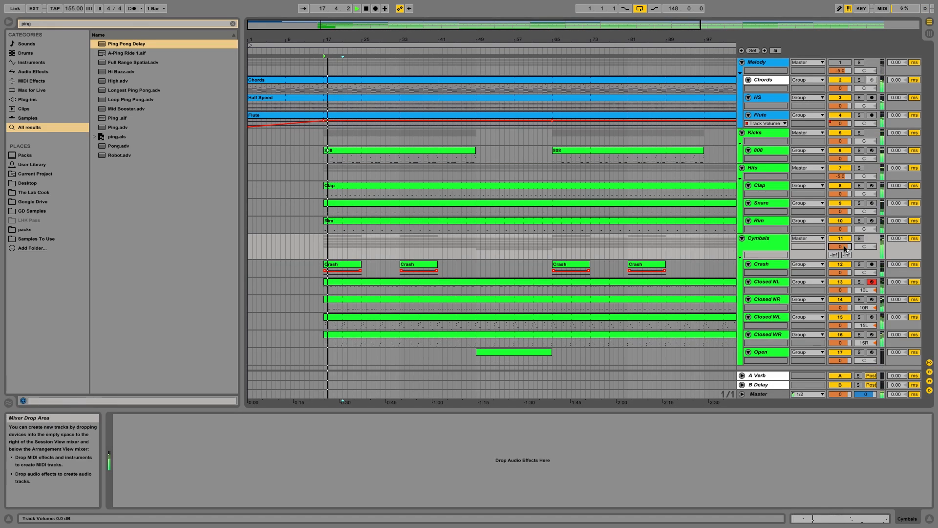
left_click(843, 272)
type("-5")
key("Return")
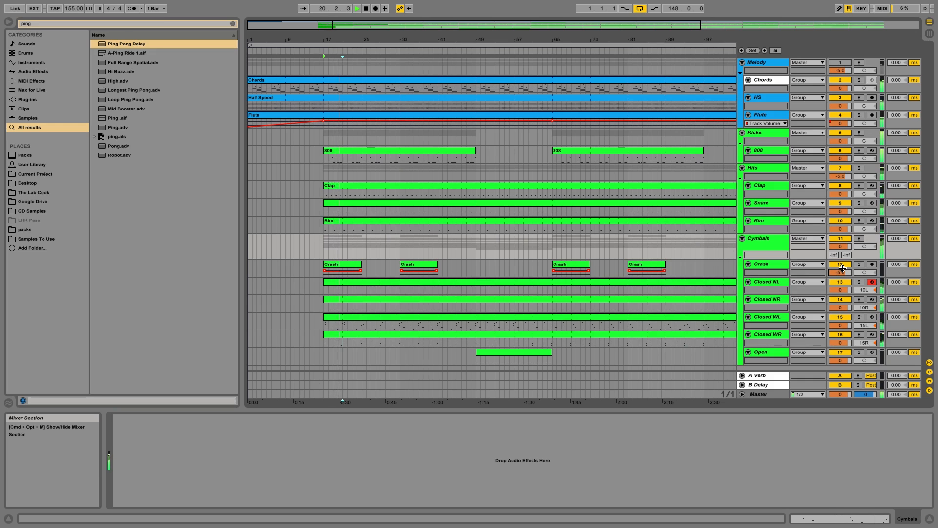
key("space")
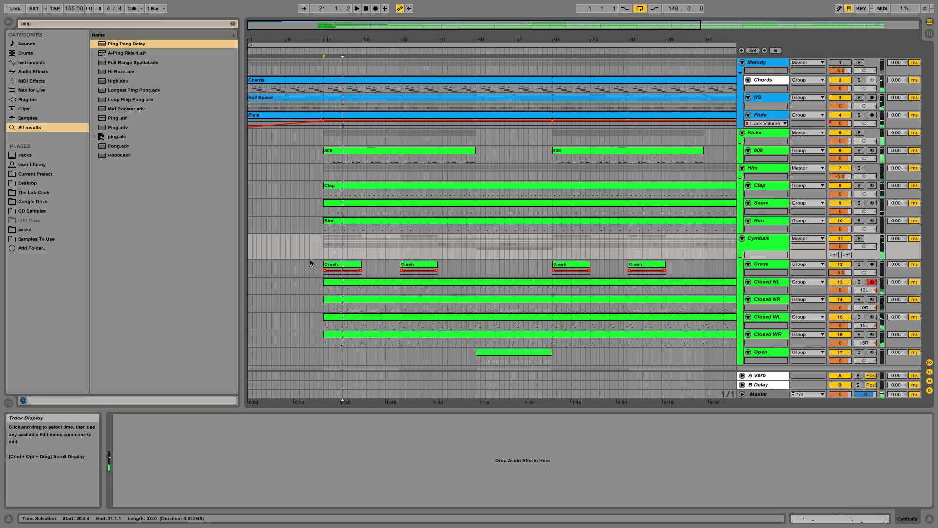
Step: Set the arrangement's fixed grid to 8 bars
right_click(335, 251)
left_click(350, 286)
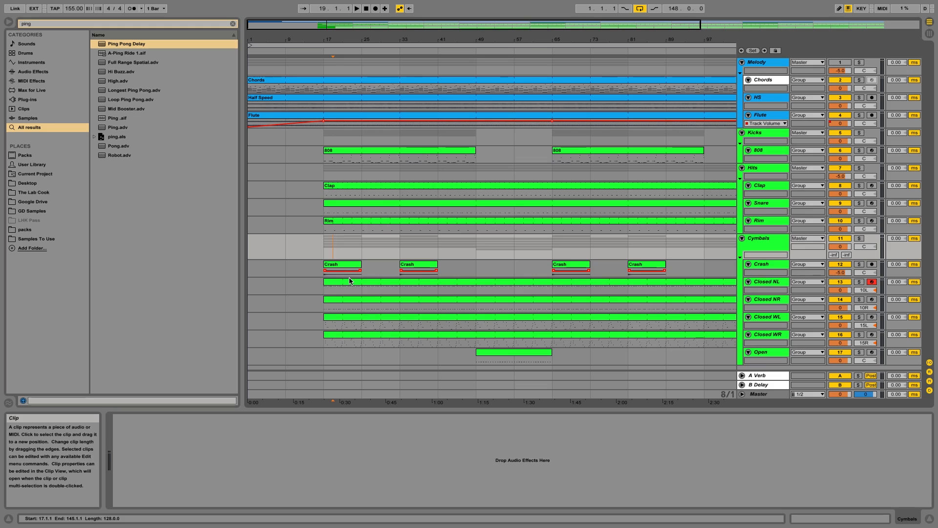
key("a")
key("a")
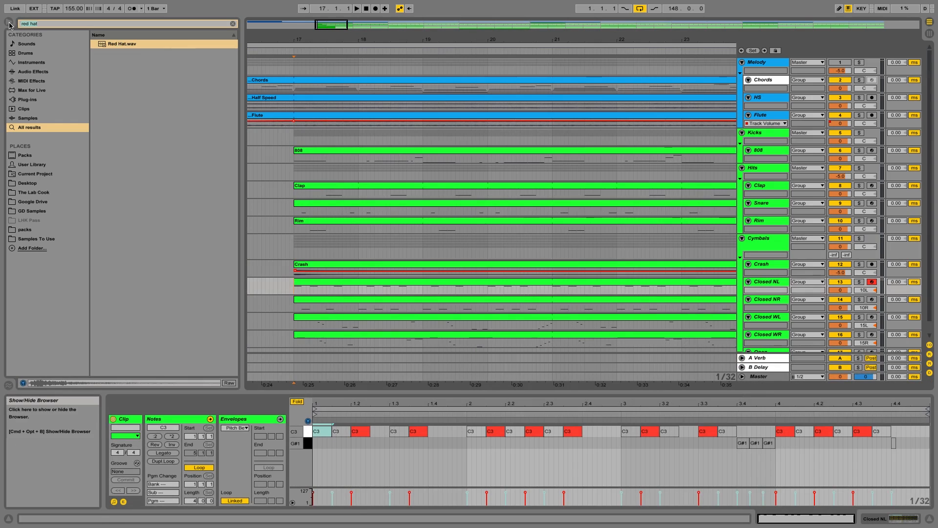
Step: Hide the browser and focus the arrangement on the section starting at bar 17
key("super+alt+b")
left_click_drag(133, 25, 133, 24)
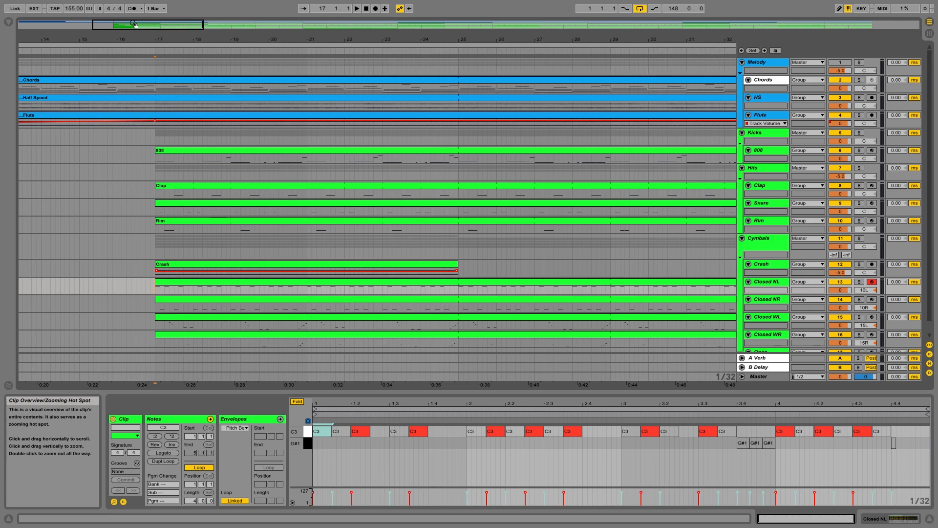
left_click_drag(133, 23, 129, 37)
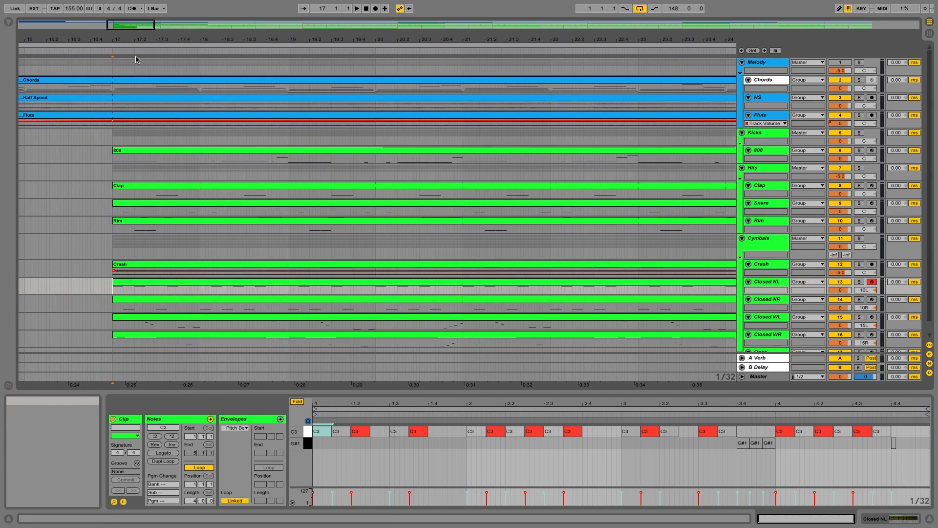
left_click_drag(137, 43, 117, 29)
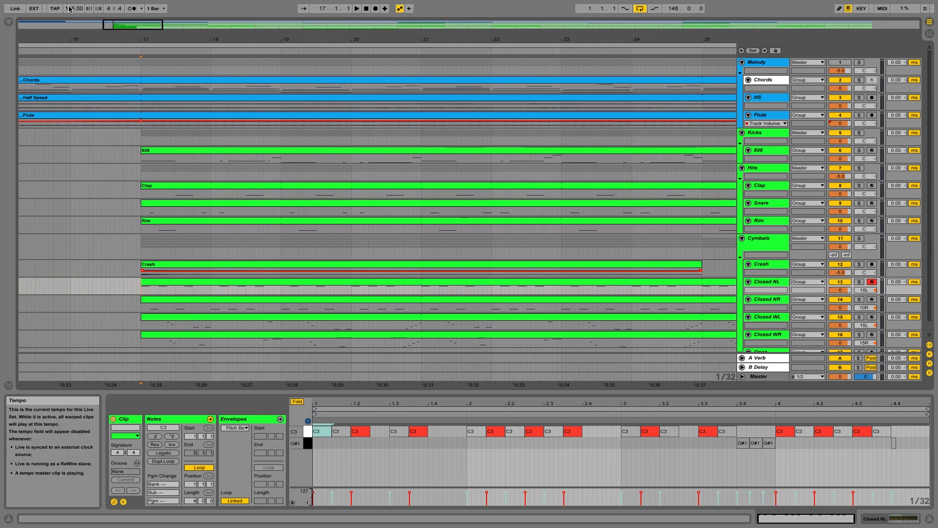
Step: Draw four 1/32 C3 notes in the gap before 1.3 of the Closed NL clip, and delete them
left_click_drag(338, 402, 368, 426)
right_click(405, 459)
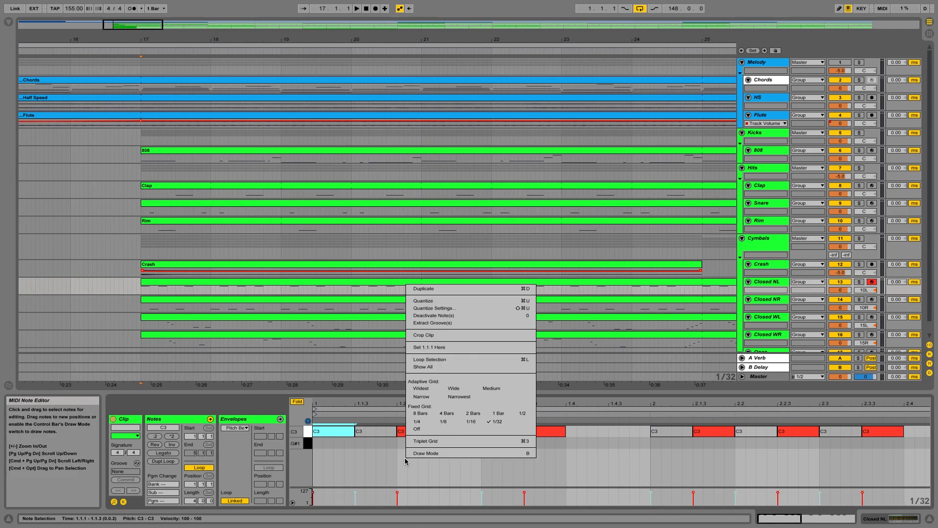
left_click(504, 422)
left_click_drag(456, 403, 456, 431)
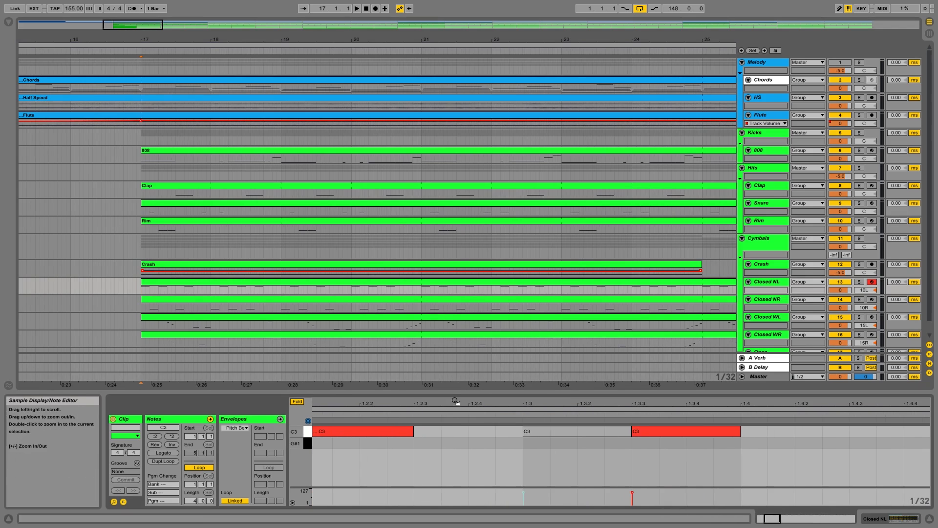
double_click(428, 431)
double_click(455, 431)
double_click(481, 433)
double_click(508, 432)
mouse_move(423, 445)
left_mouse_down()
mouse_move(529, 426)
mouse_move(519, 427)
left_mouse_up()
key("Delete")
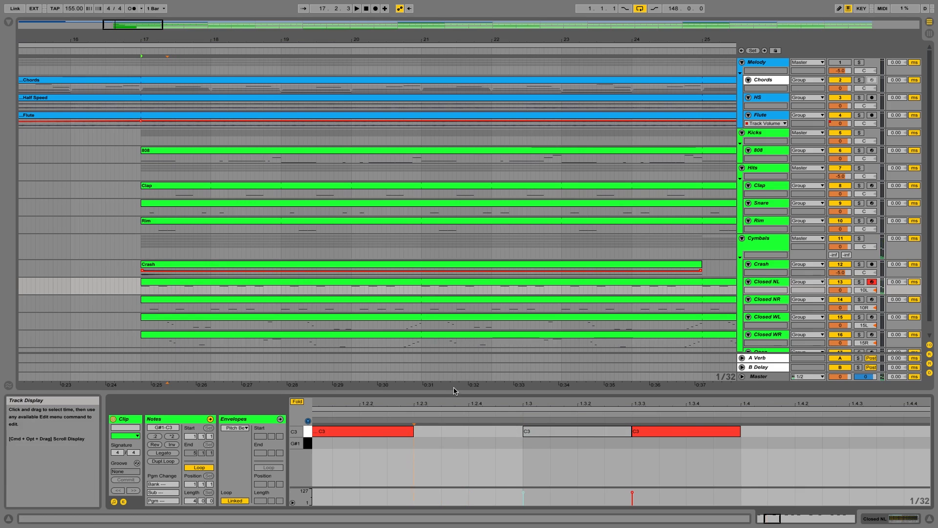
Step: Turn the note grid off and fill the gap before 1.3 with very short duplicated C3 notes
left_click_drag(438, 400, 365, 439)
right_click(366, 439)
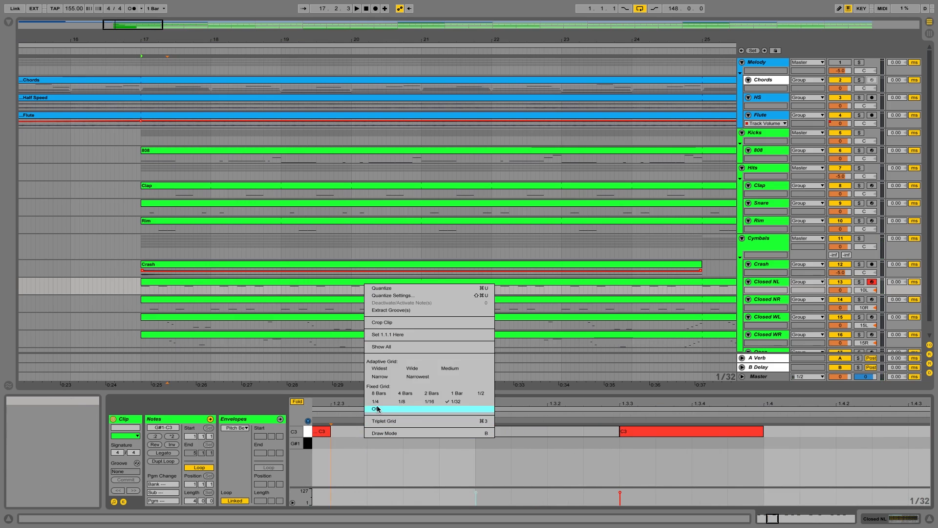
left_click(348, 479)
right_click(346, 436)
left_click(352, 418)
key("super+d")
key("super+d")
key("super+d")
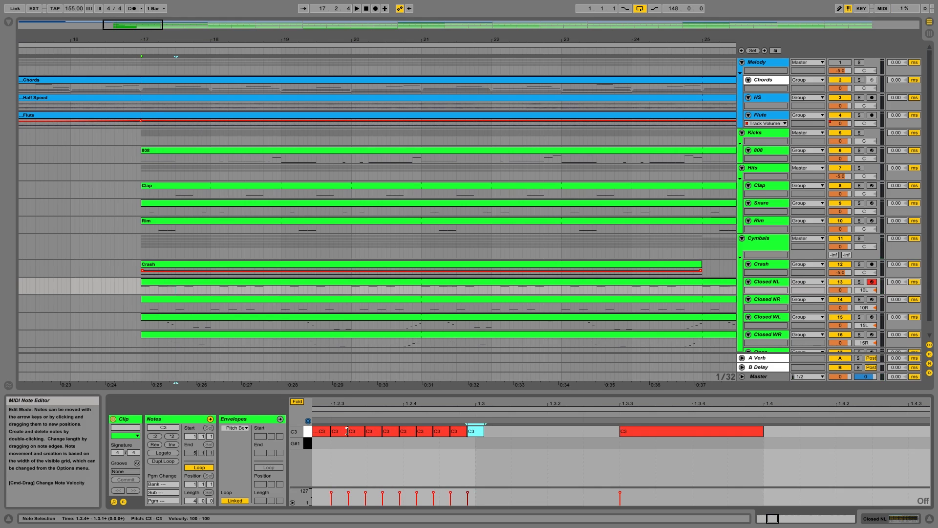
Step: Undo the off-grid C3 note and its duplicates before 1.3 in the Closed NL clip
key("super+z")
key("super+z")
key("super+z")
key("super+z")
key("super+z")
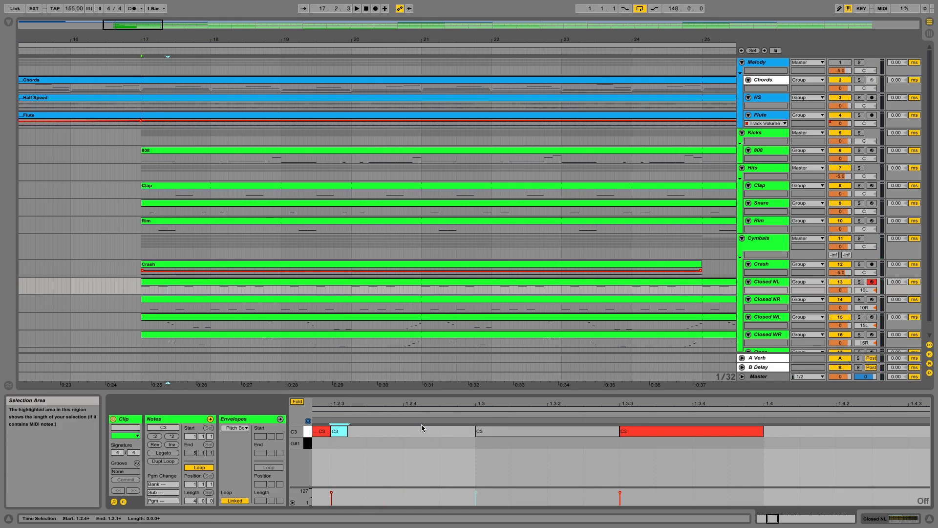
key("super+z")
Step: Set the fixed grid of the Closed NL note editor to 1/16
right_click(422, 429)
left_click(405, 438)
right_click(404, 438)
left_click(465, 401)
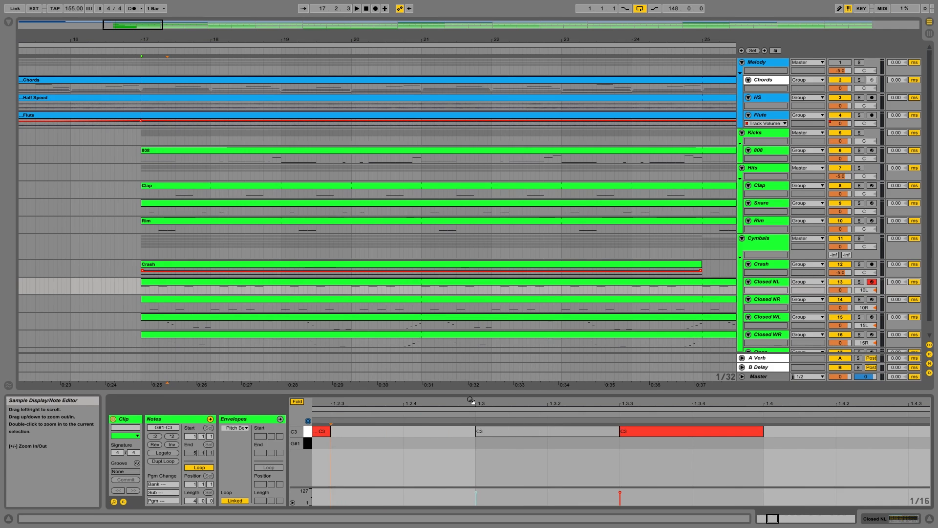
left_click_drag(301, 40, 464, 69)
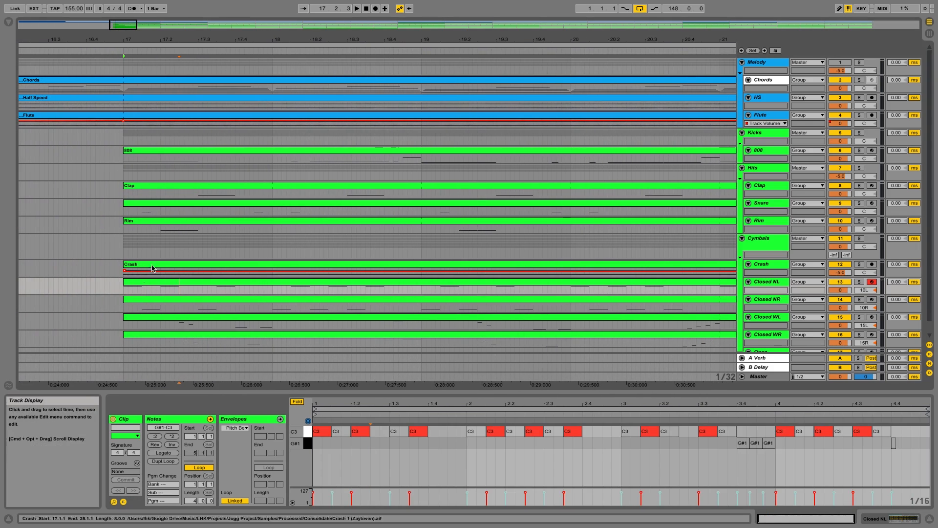
Step: Loop the single beat from 18.3.1 to 18.4.1 and play it with the Cymbals group soloed
key("space")
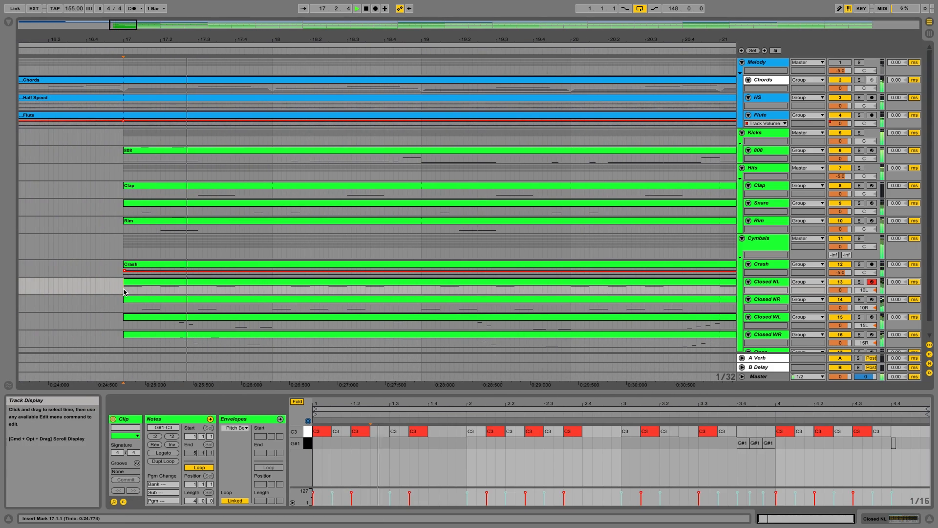
key("space")
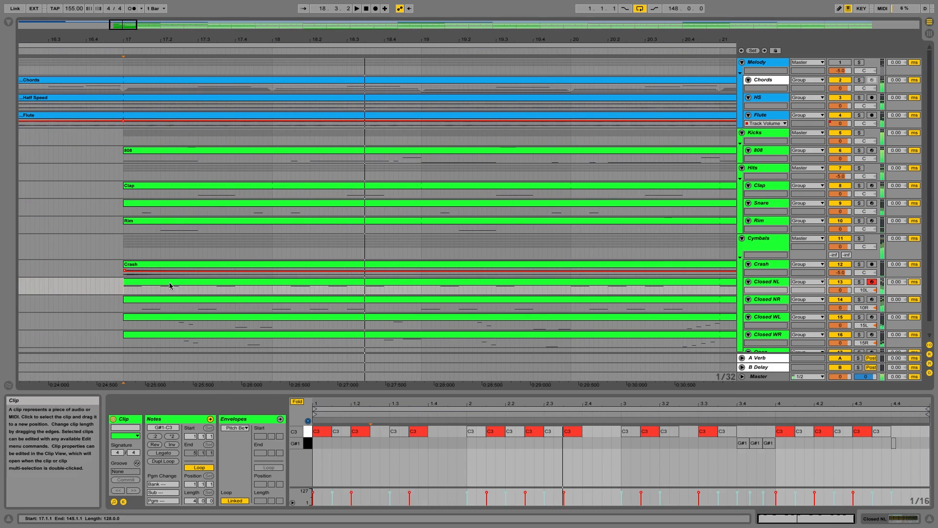
left_click(364, 311)
mouse_move(364, 311)
left_mouse_down()
mouse_move(385, 311)
mouse_move(346, 311)
left_mouse_up()
key("super+l")
key("space")
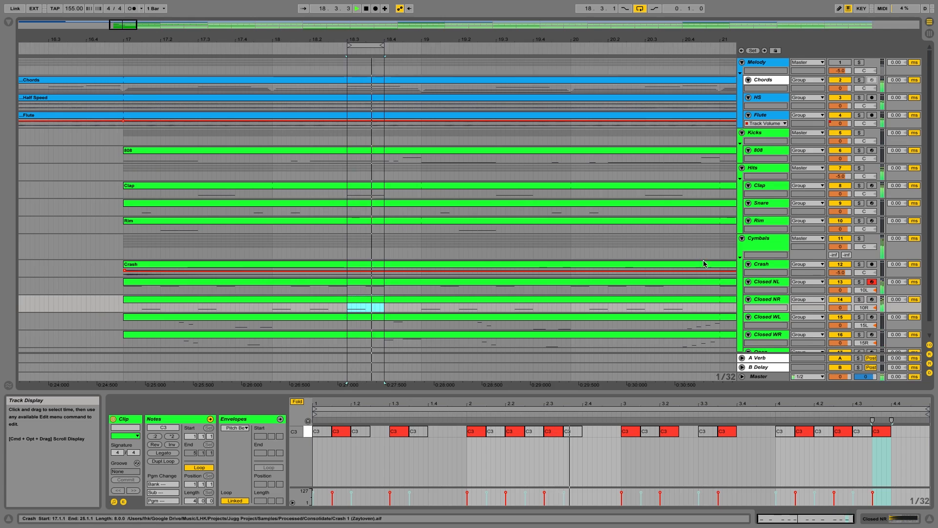
left_click(859, 238)
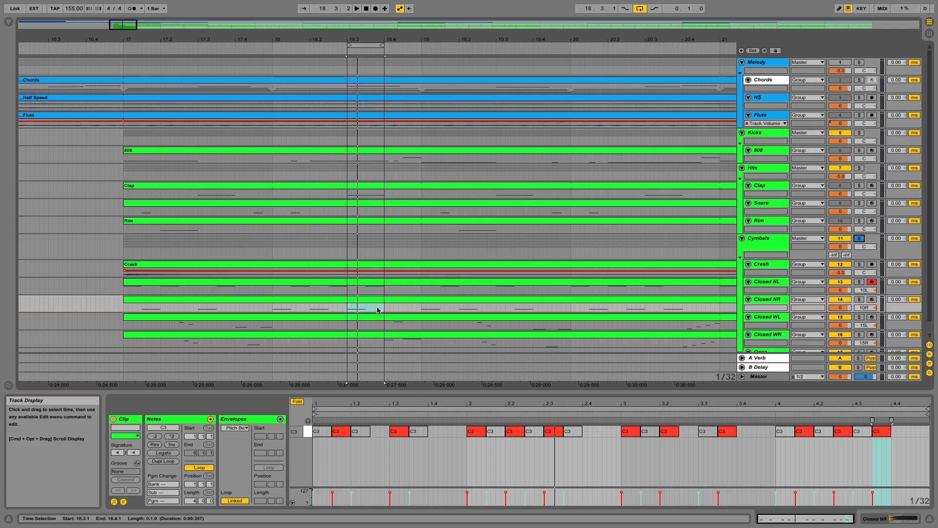
Step: Split the Closed NL clip's section from 18.3.3 to 18.4.1 into its own clip
left_click_drag(366, 291, 383, 293)
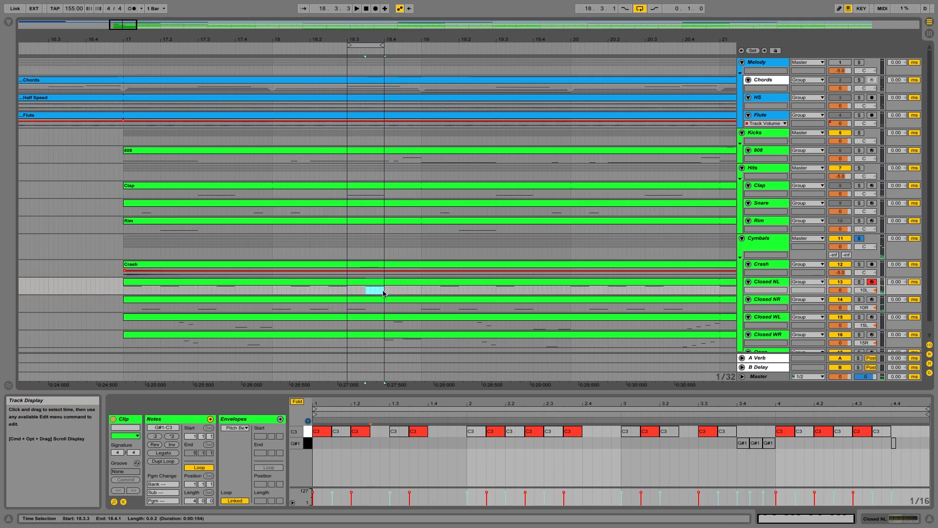
key("super+e")
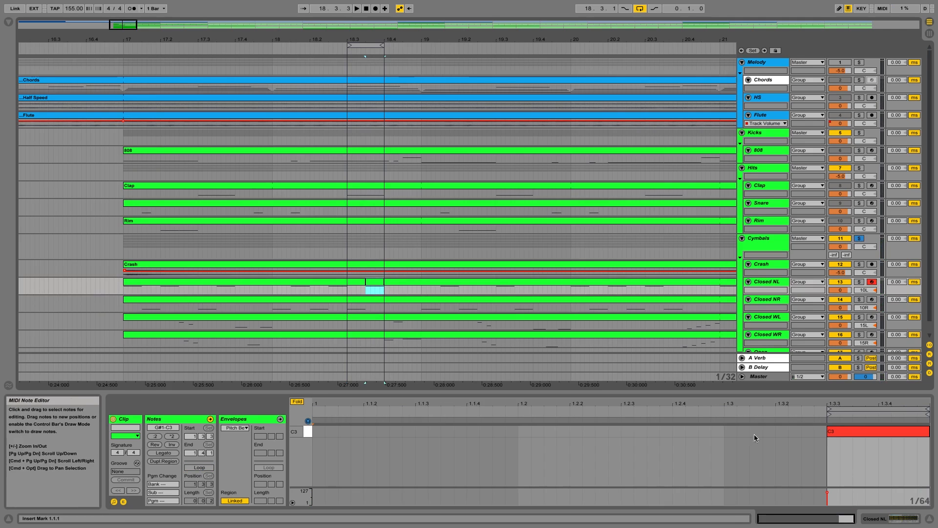
left_click_drag(870, 404, 792, 386)
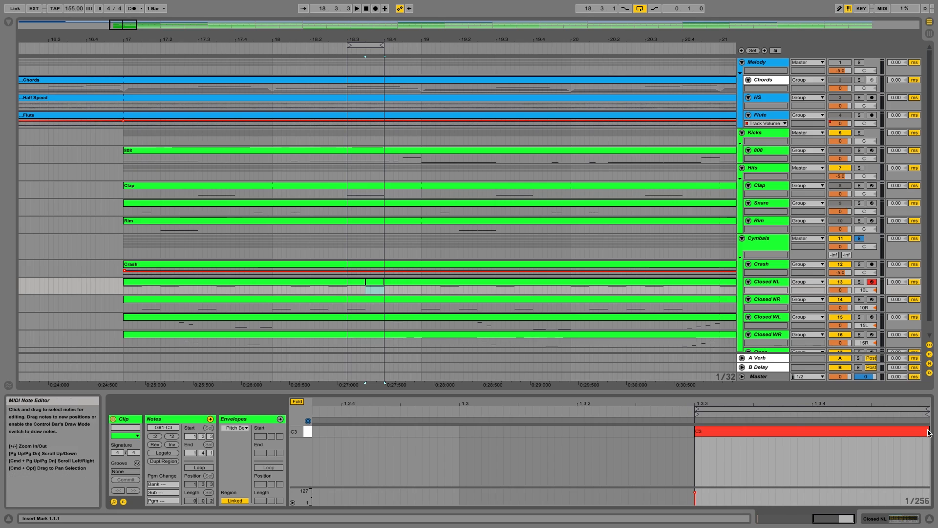
Step: Shorten the C3 note at 1.3.3 to end at 1.3.4, and set the split clip's note grid to 1/32
left_click_drag(929, 432, 746, 433)
right_click(895, 433)
left_click(830, 394)
right_click(762, 433)
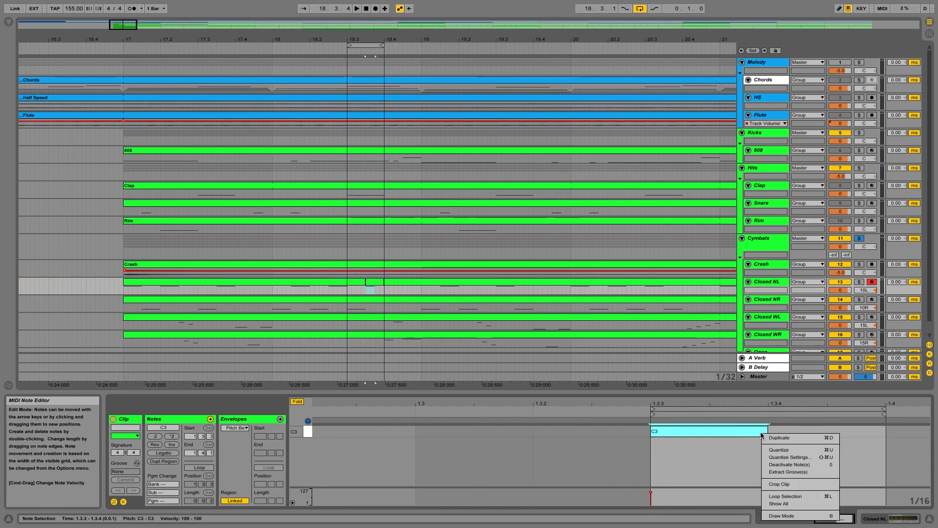
right_click(717, 443)
left_click(762, 407)
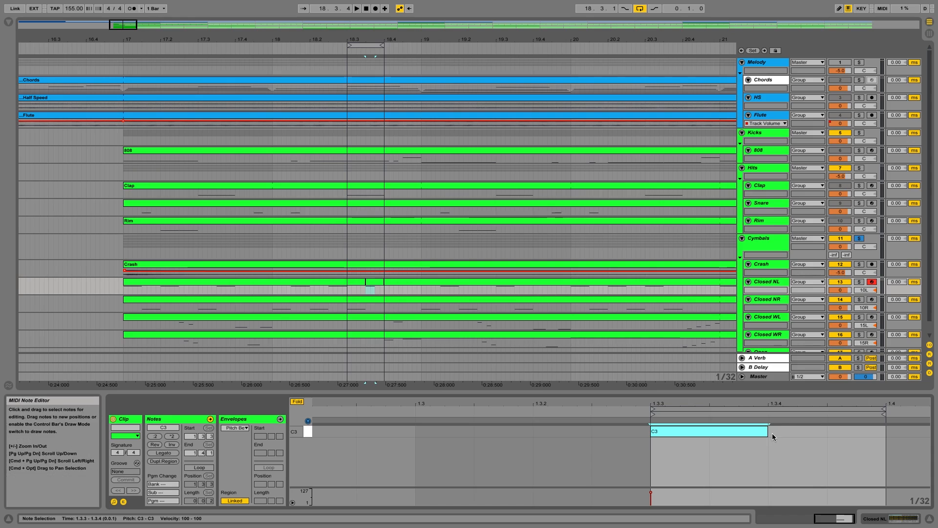
Step: Undo the note shortening and the separate clip split from Closed NL at 18.3.3
left_click_drag(768, 432, 708, 432)
key("super+z")
key("super+z")
key("super+z")
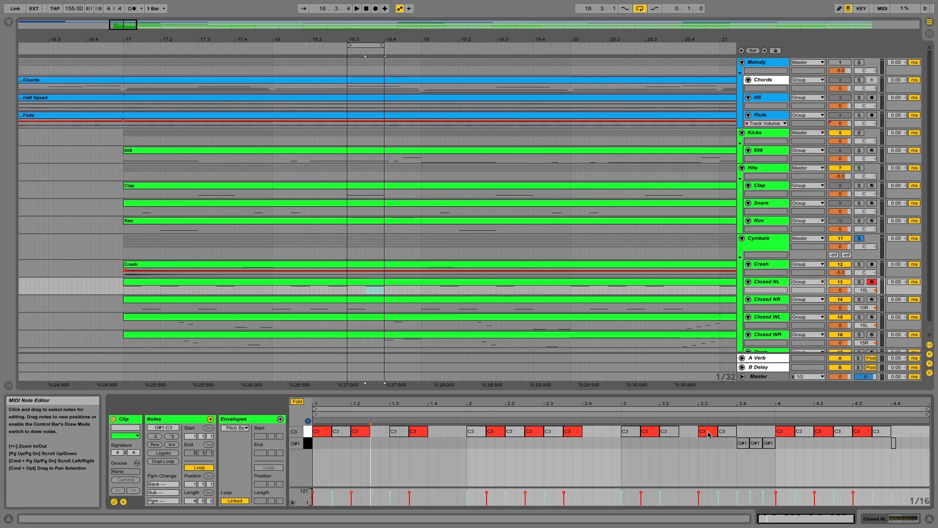
Step: Consolidate the Closed NL section from 18.3.3 to 18.4.1 into its own clip
left_click(372, 291)
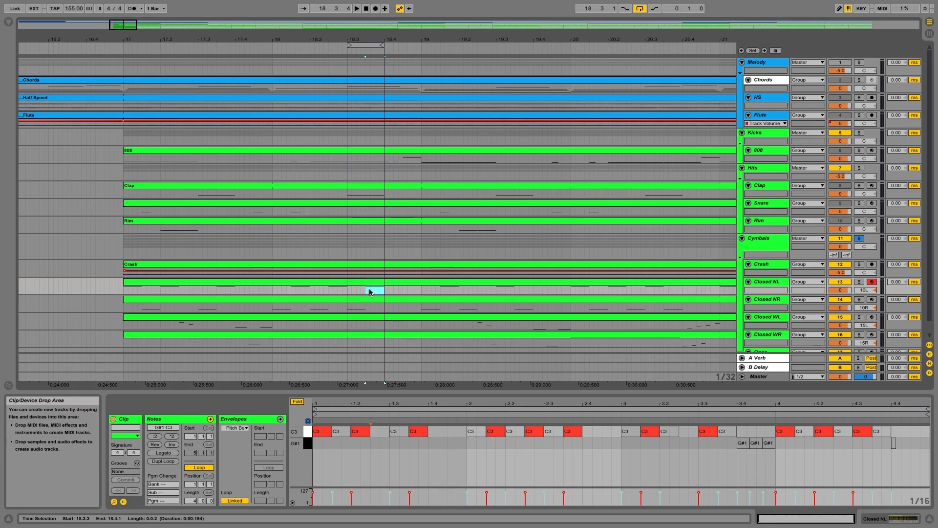
left_click_drag(375, 289, 382, 288)
key("super+j")
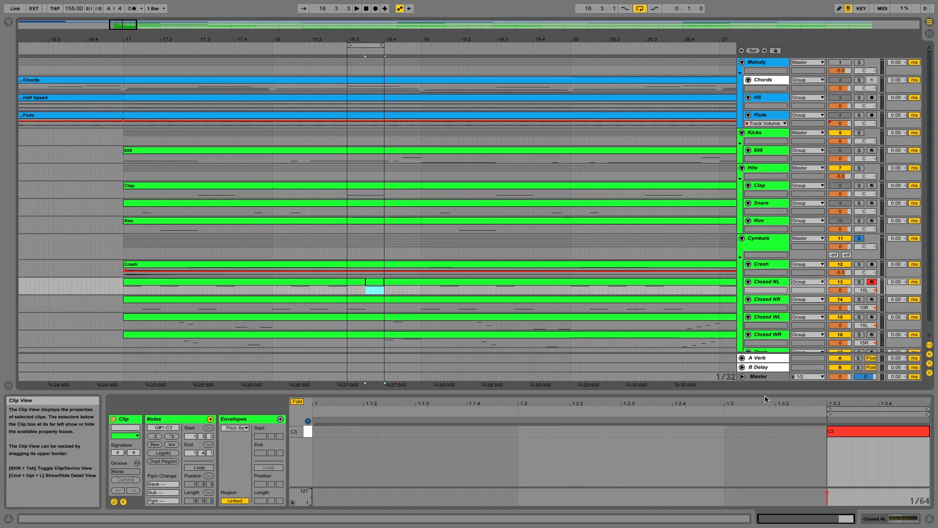
Step: Shorten the C3 note at 1.3.3 to a 1/32 length and duplicate it into four hits ending at 1.4.1
left_click_drag(928, 433, 851, 434)
key("super+d")
key("super+d")
key("super+d")
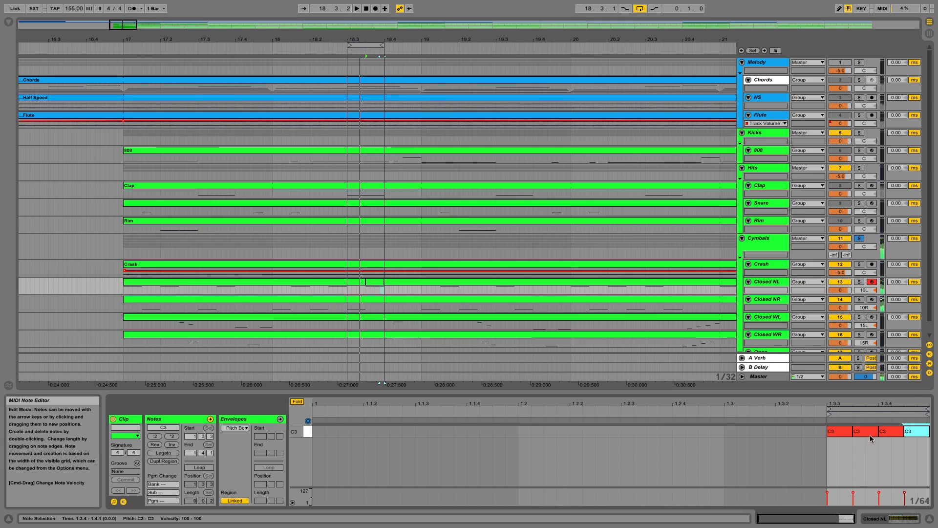
Step: Shorten the first C3 note to 1/64 and duplicate it to fill the roll up to 1.4.1 with eight hits
left_click_drag(851, 432, 839, 433)
key("super+d")
key("super+d")
key("super+d")
key("super+d")
key("super+d")
key("space")
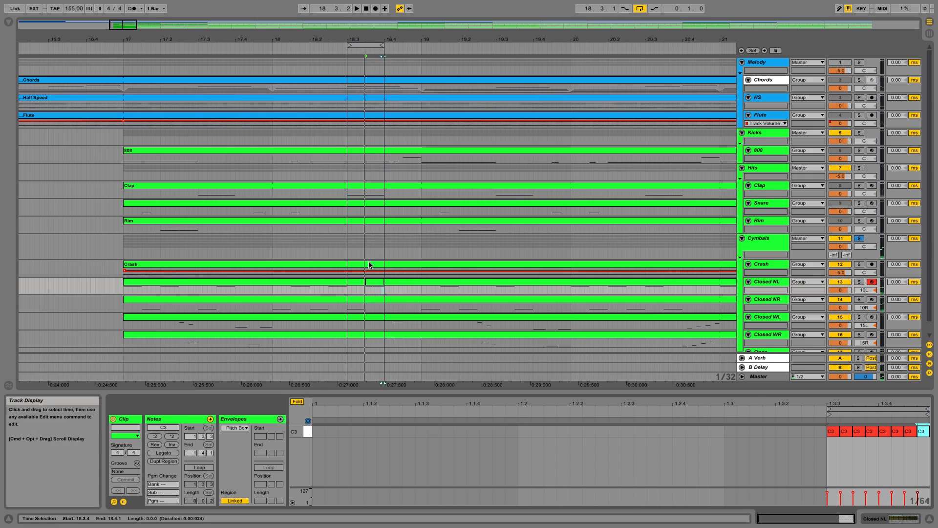
Step: Deactivate every second C3 note in the Closed NL roll, starting with the second hit
left_click_drag(119, 25, 122, 47)
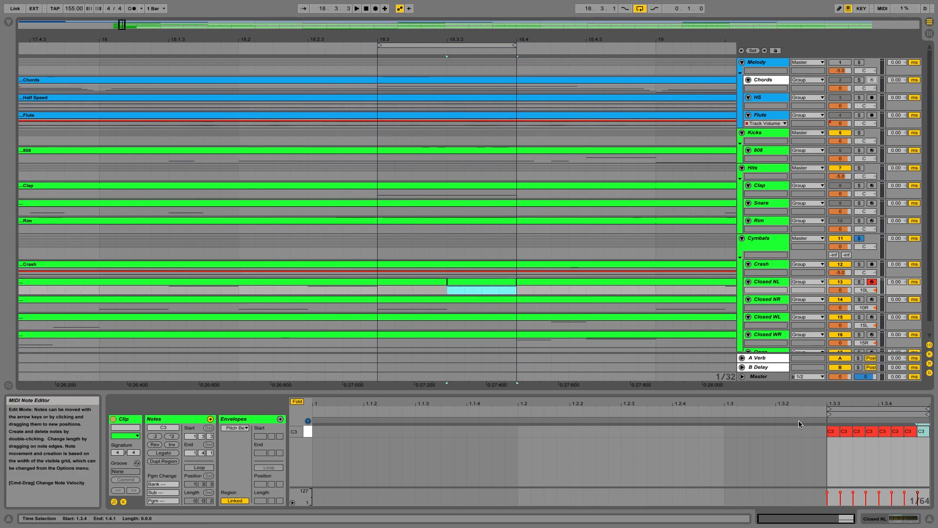
left_click(849, 434)
left_click_drag(848, 434, 870, 437)
key("0")
Step: Copy the roll clip to Closed NR at 18.3.3 and swap its active and deactivated notes so it alternates with Closed NL
left_click(460, 281)
key("super+c")
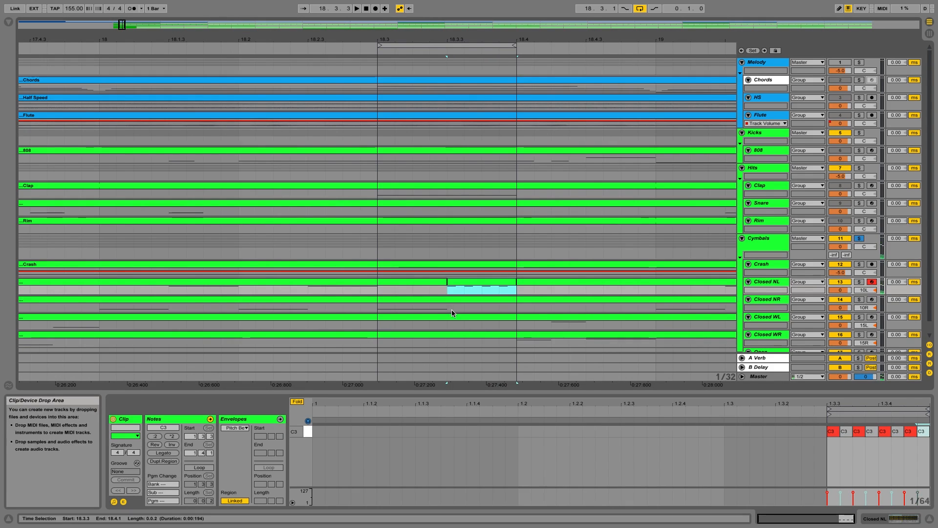
left_click(450, 310)
key("super+v")
left_click(832, 432)
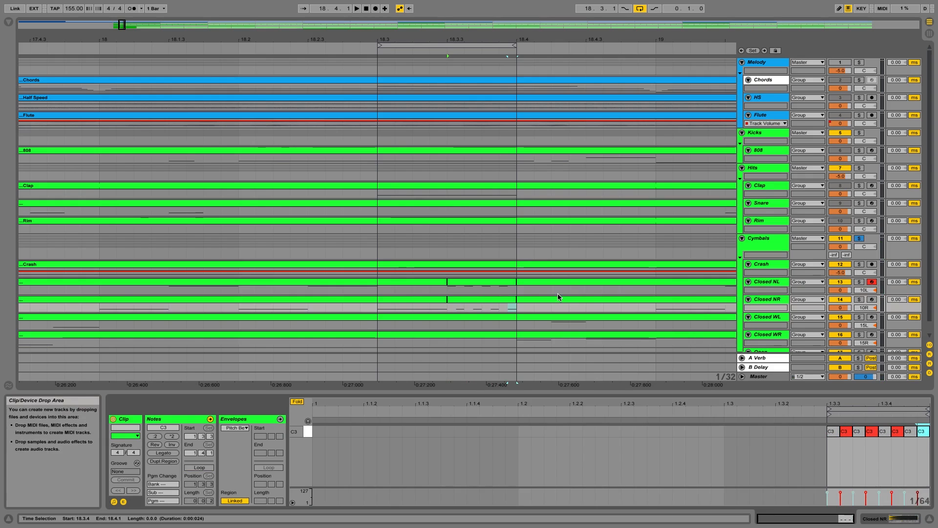
Step: Play the looped beat from 18.3.1 to hear the alternating roll
left_click(377, 309)
key("space")
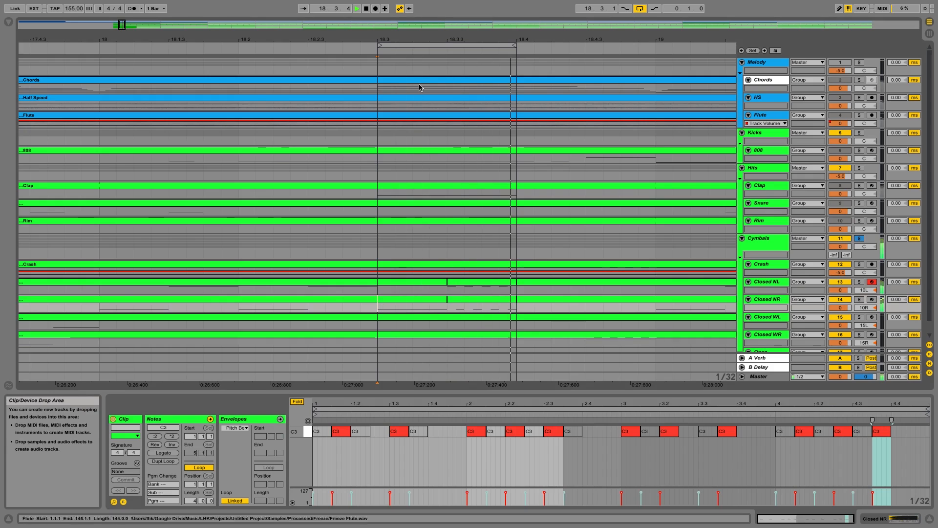
key("space")
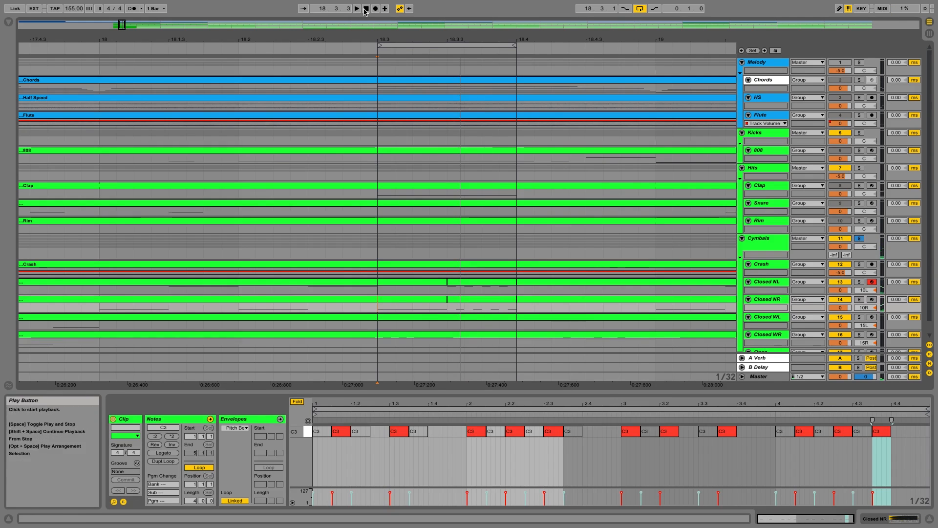
Step: Set the arrangement loop to span the whole song, from 1.1.1 for 144 bars
left_click(362, 25)
left_click_drag(362, 24, 129, 44)
left_click_drag(282, 25, 266, 25)
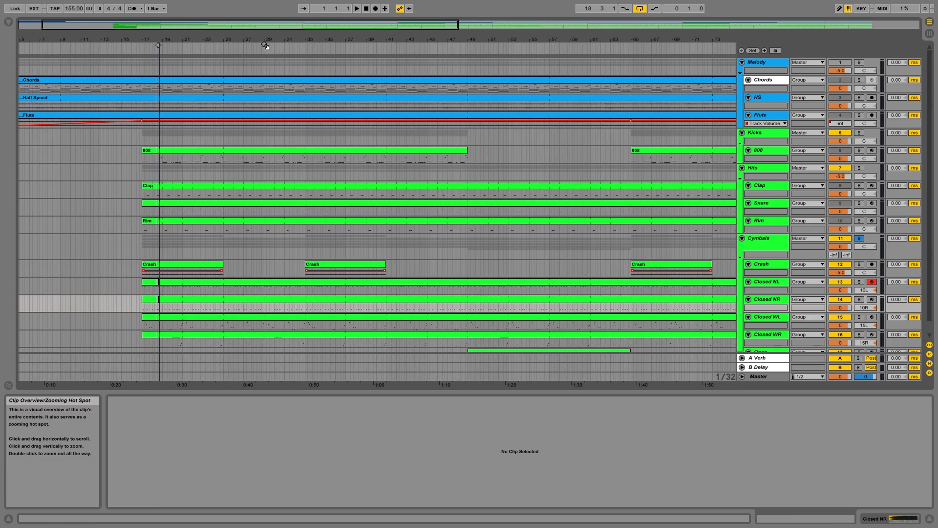
left_click(135, 271)
key("space")
key("super+a")
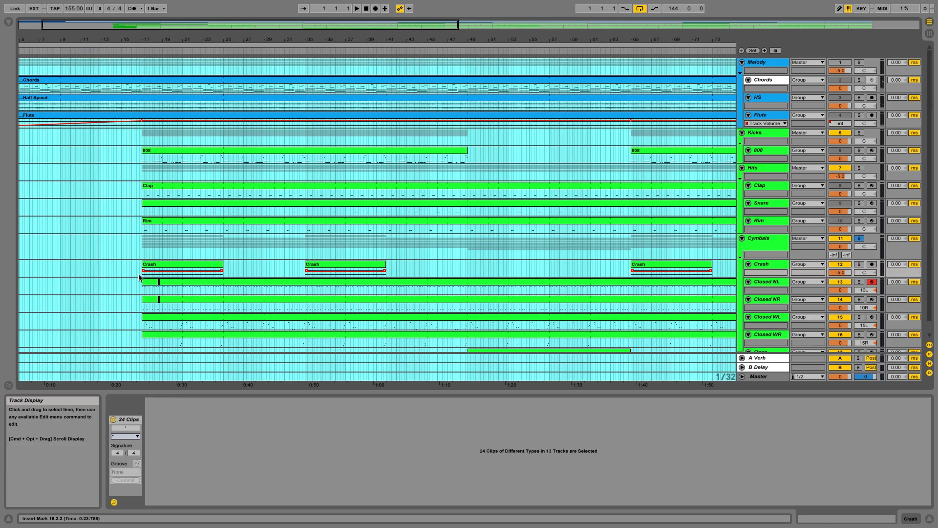
Step: Set the arrangement grid to 4 bars and play from 17.1.1 with the Cymbals group unsoloed
left_click(139, 284)
left_click_drag(147, 24, 148, 24)
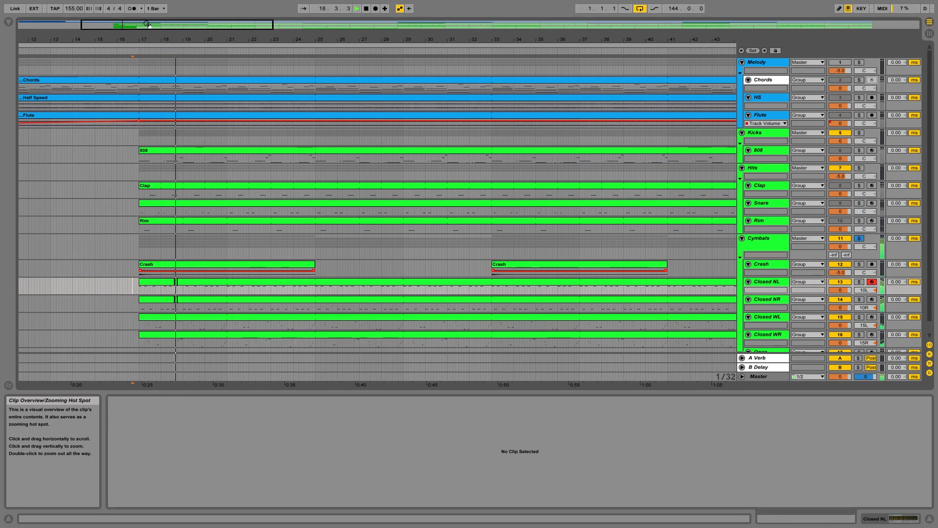
right_click(92, 255)
left_click(136, 312)
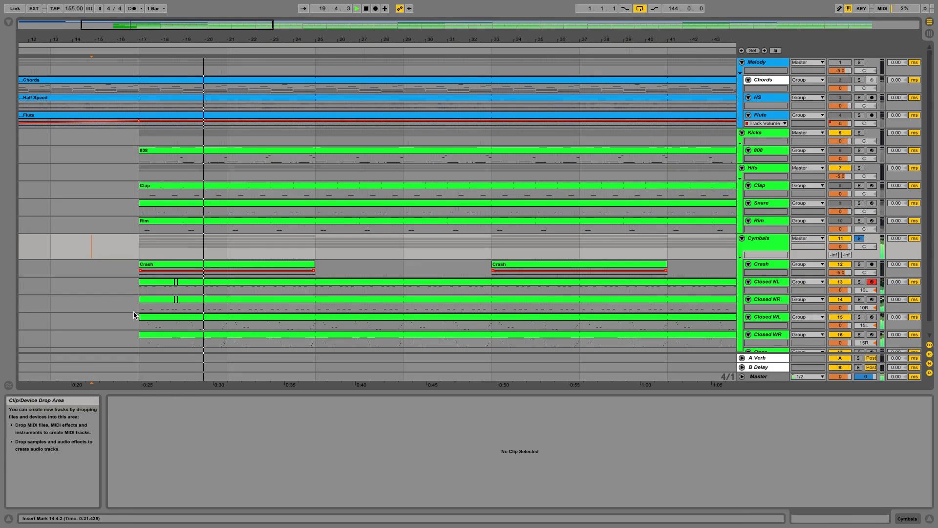
left_click(136, 293)
key("space")
key("space")
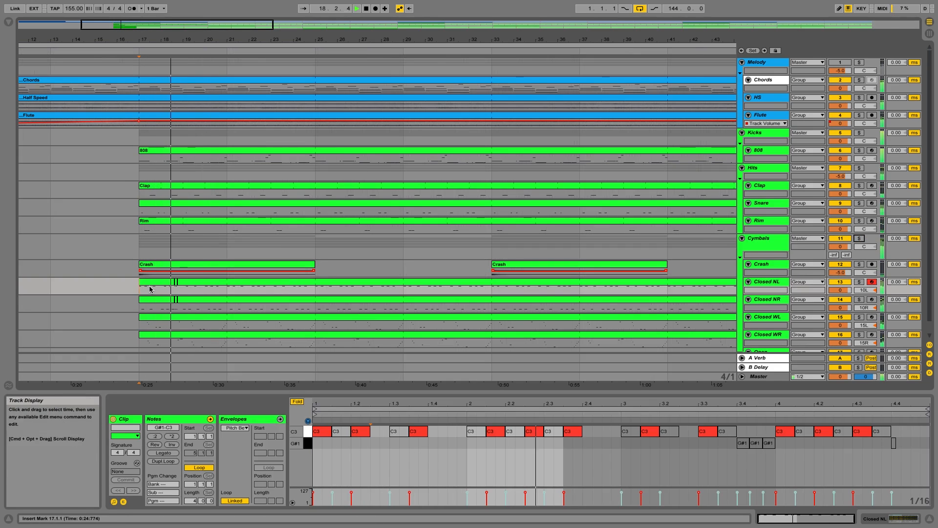
Step: Consolidate Closed NL and Closed NR from 17.1.1 to 21.1.1 and extend both looping clips to 145.1.1
left_click_drag(145, 291, 218, 290)
key("space")
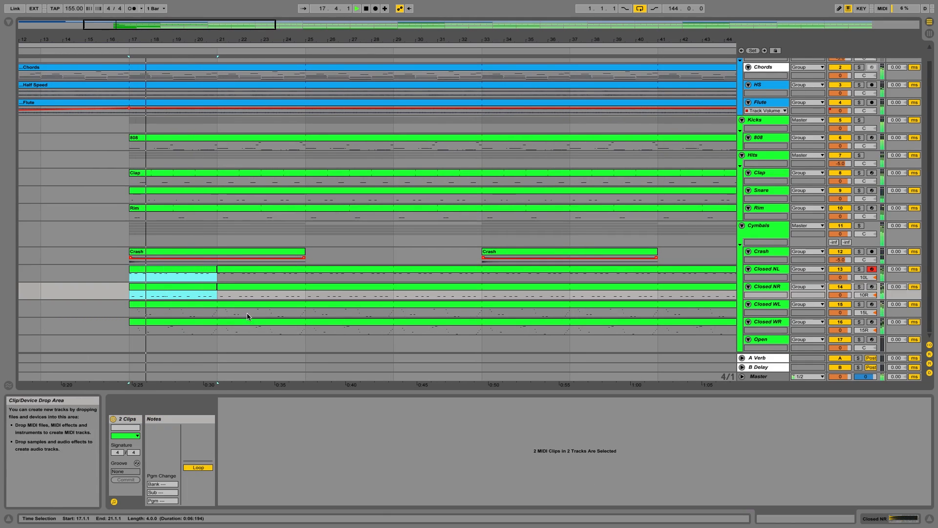
left_click(498, 276, "shift")
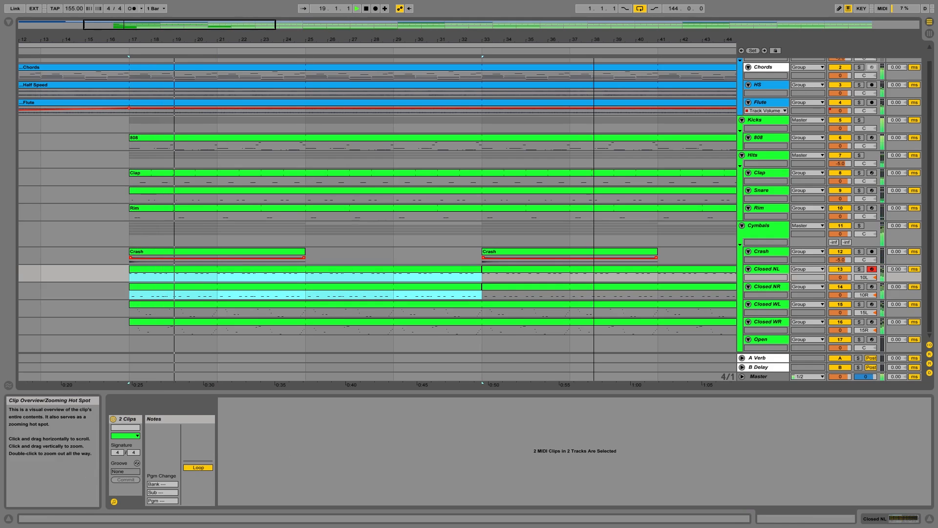
key("minus")
left_click_drag(440, 25, 523, 94)
left_click_drag(473, 261, 619, 288)
left_click_drag(406, 27, 677, 179)
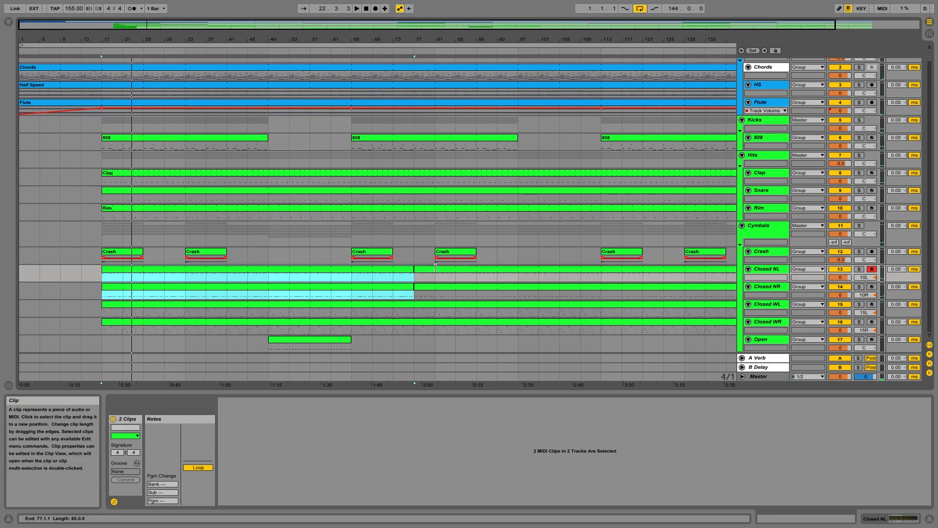
left_click(581, 286, "shift")
left_click_drag(440, 26, 441, 54)
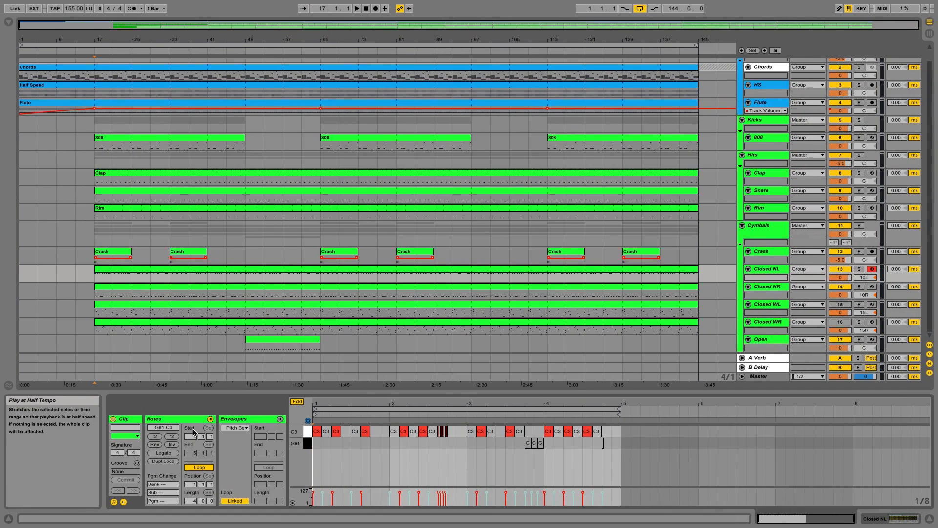
Step: Stretch all notes of the Closed NL and Closed NR clips to half tempo
left_click(245, 286)
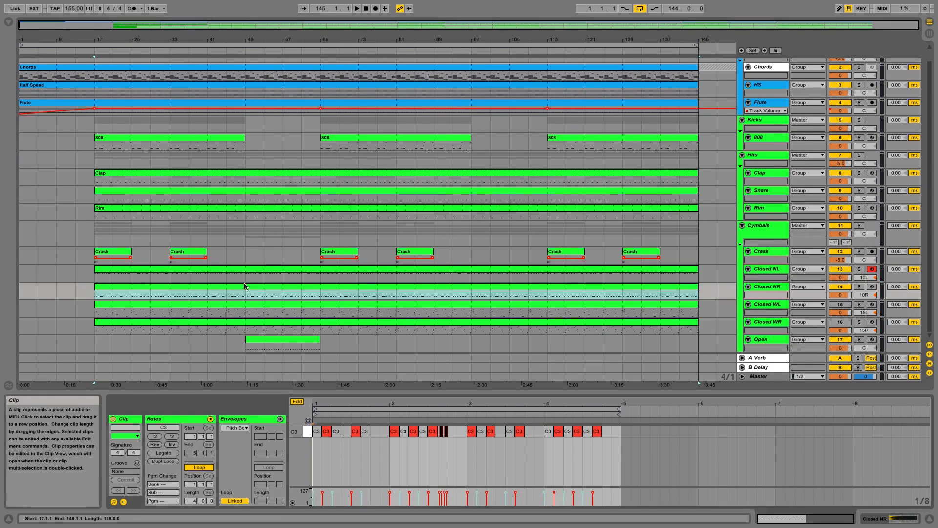
left_click(212, 269)
left_click_drag(398, 404, 401, 420)
left_click(773, 276)
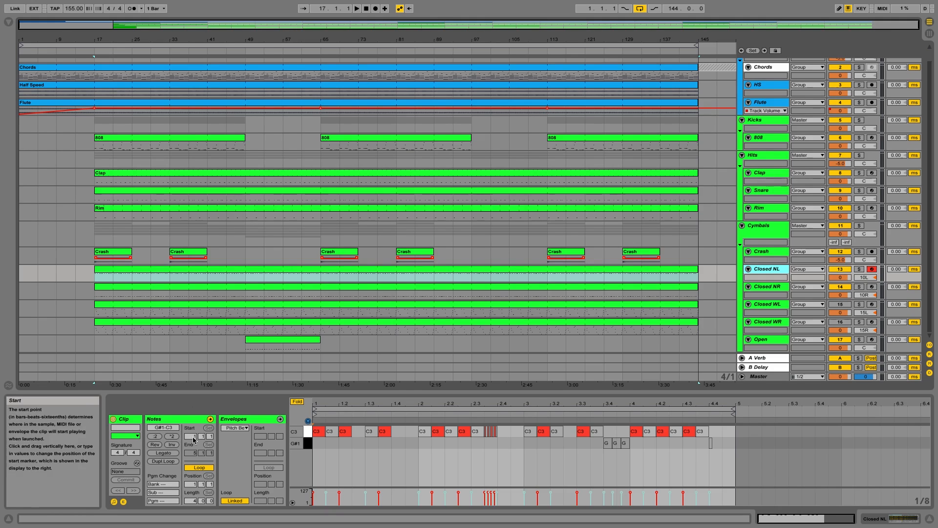
left_click(172, 437)
left_click(262, 291)
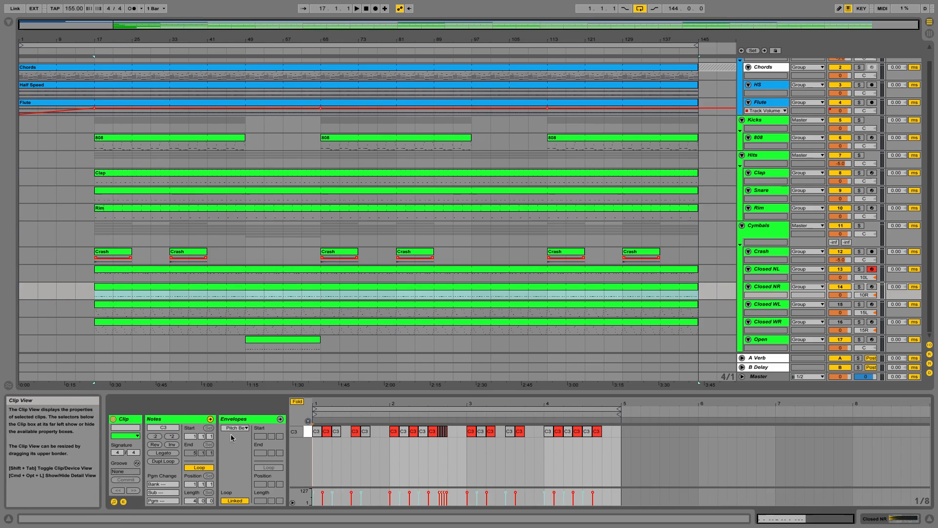
left_click(173, 437)
Step: Play Closed NL and Closed NR soloed from 17.1.1 with the metronome on, and turn the metronome off
left_click(97, 279)
left_click(859, 269)
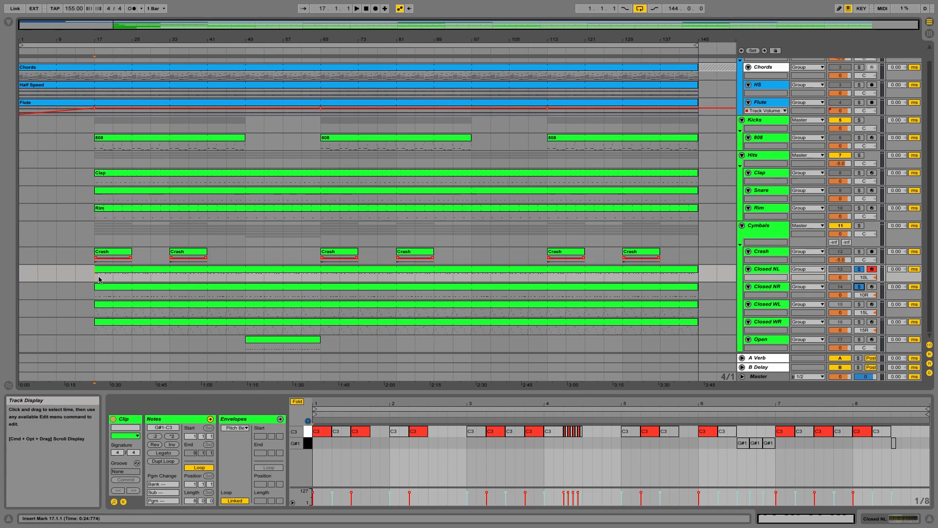
left_click(131, 8)
key("space")
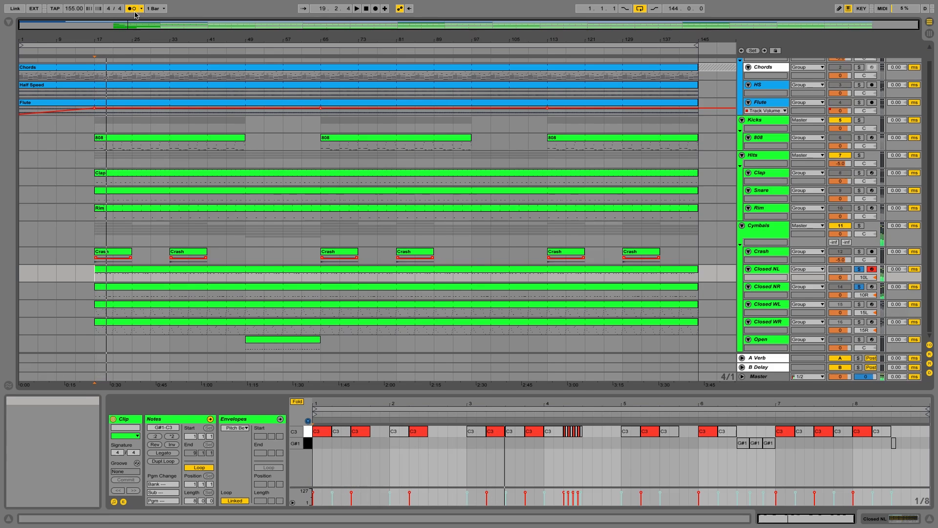
left_click(135, 4)
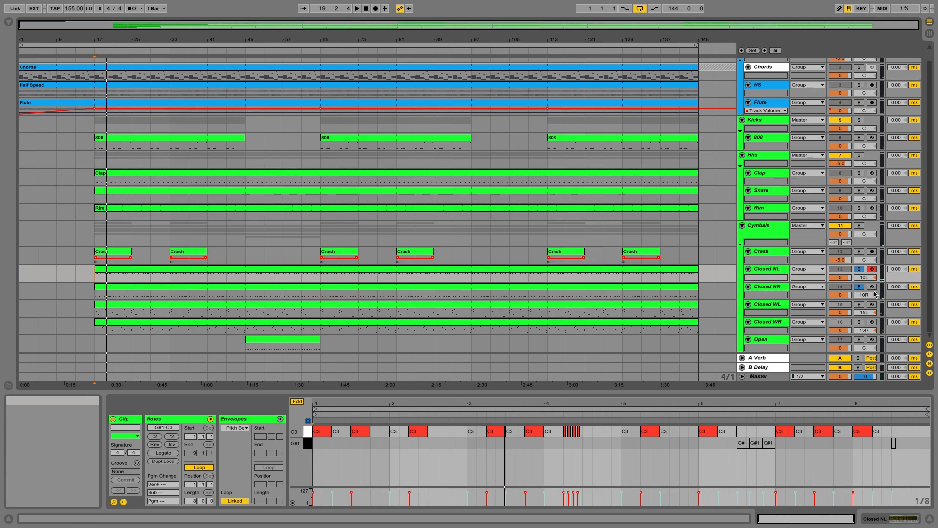
Step: Play from 17.1.1 with Closed WL and Closed WR added to the solo, and clear the solos
left_click(864, 312)
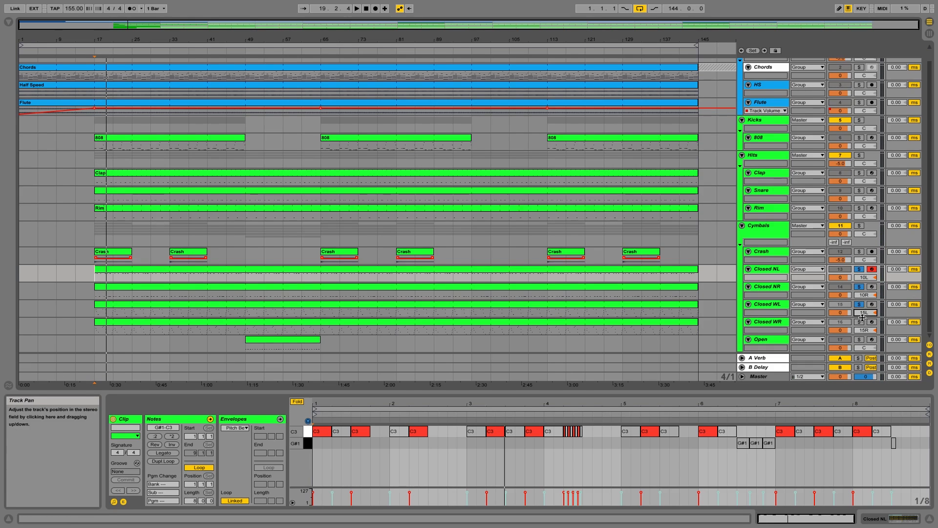
left_click(92, 280)
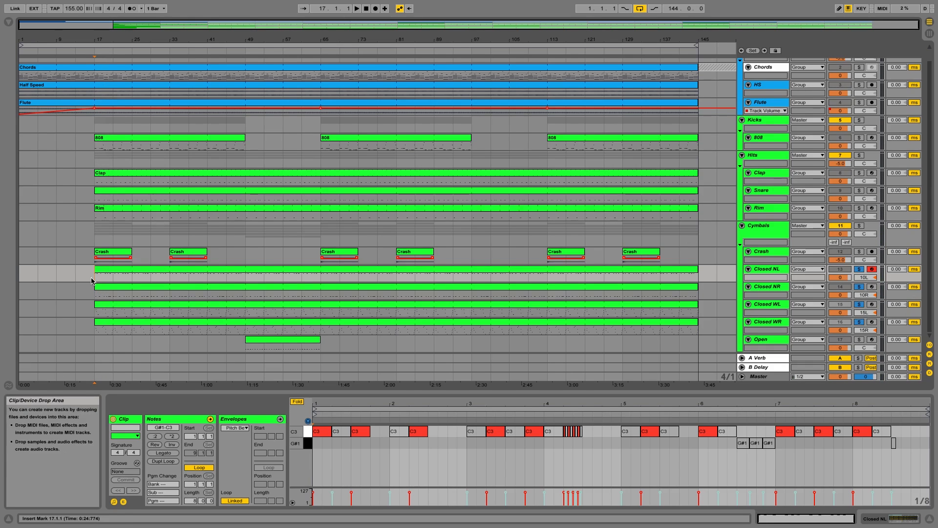
key("space")
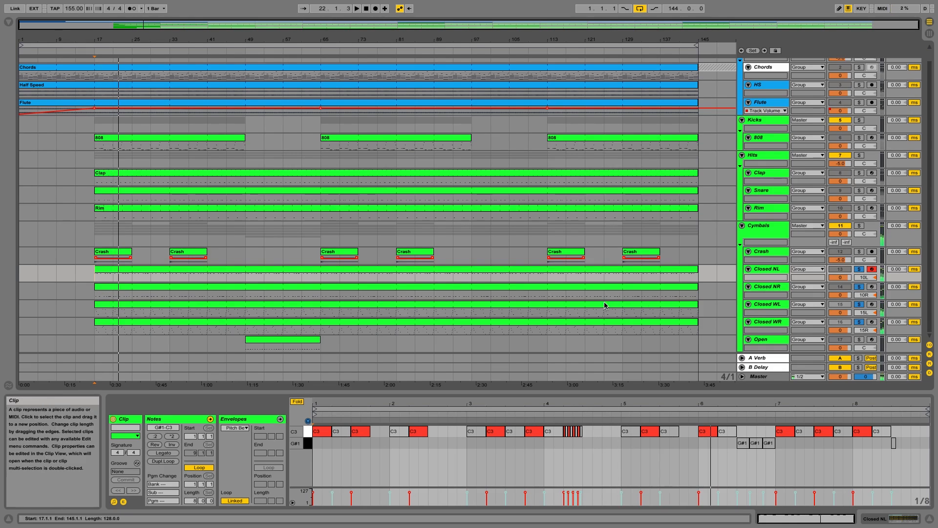
left_click(859, 304)
left_click(859, 304)
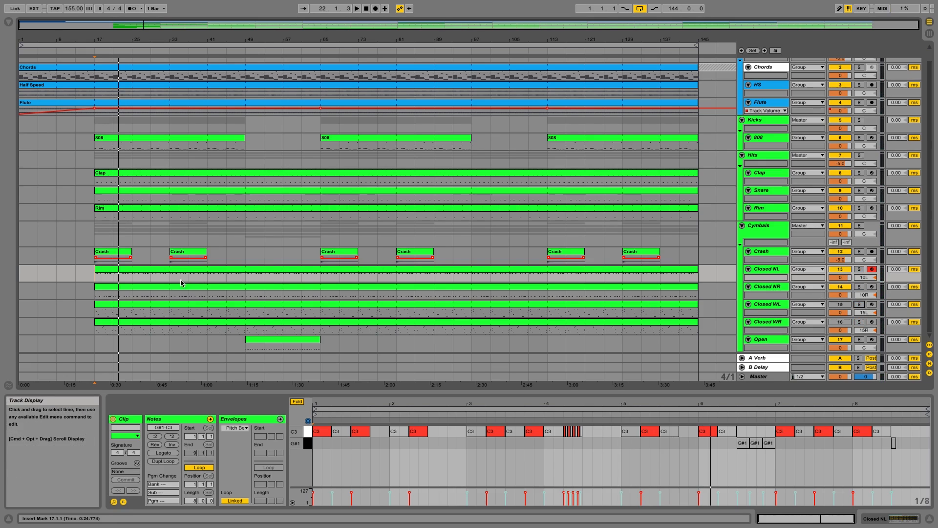
Step: Separate bars 25 to 33 of Closed NL and Closed NR into their own clips and double their tempo
left_click_drag(137, 280, 167, 293)
left_click(160, 275)
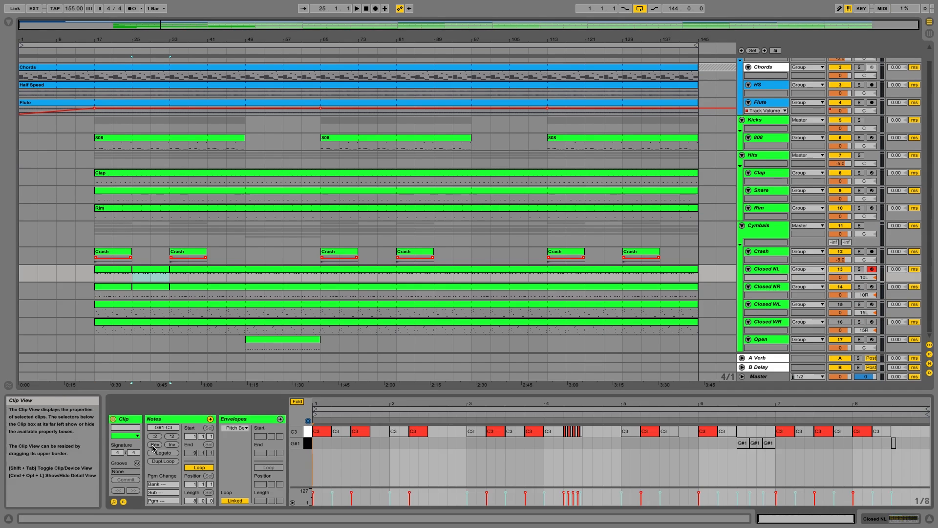
left_click(152, 288)
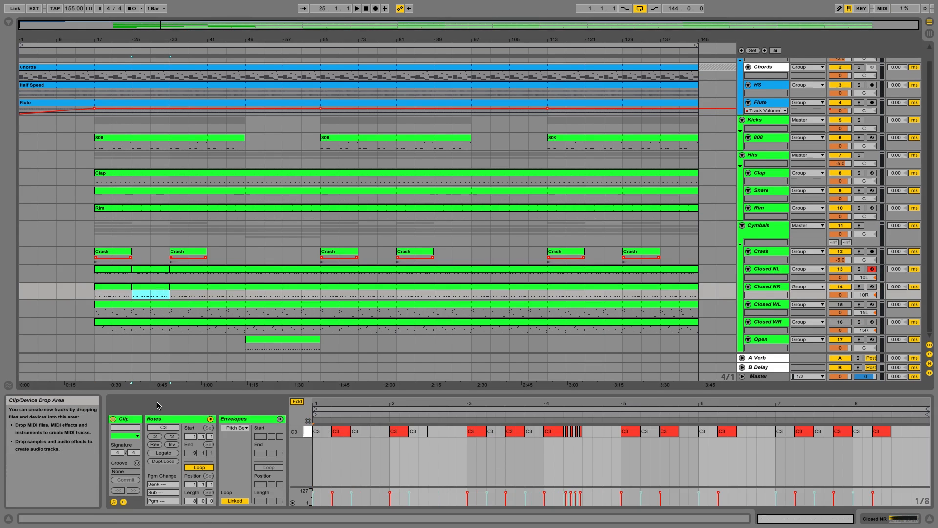
left_click(155, 436)
Step: Play the full mix from 17.1.1 to compare the half-tempo and normal-tempo hi-hat sections
left_click(96, 278)
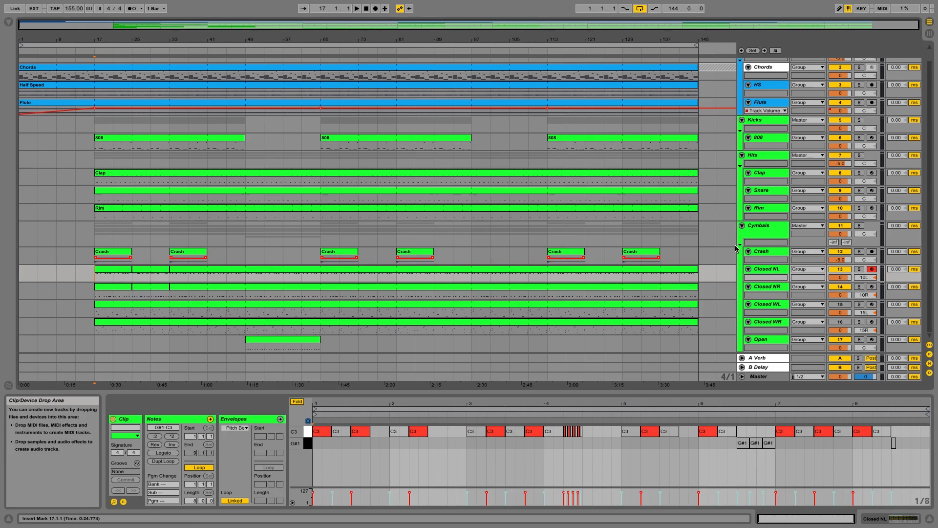
scroll(876, 212, "up", 1)
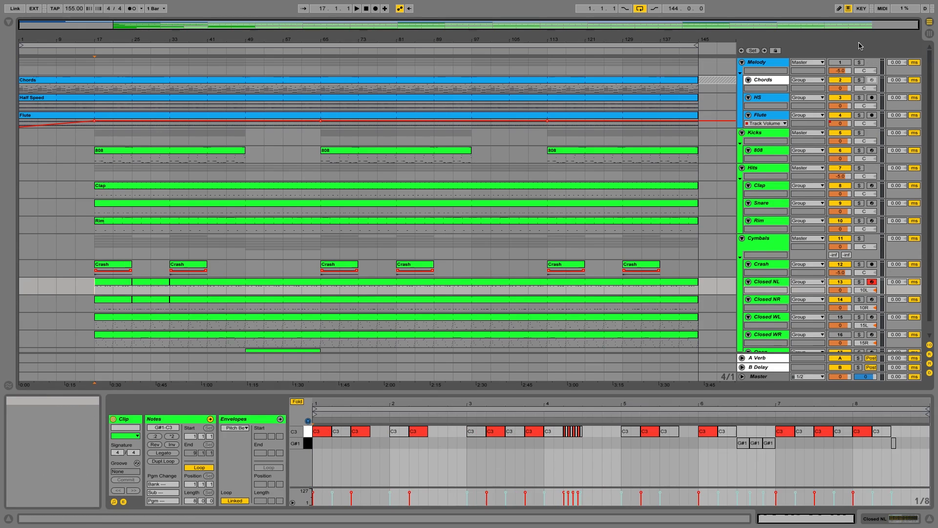
key("space")
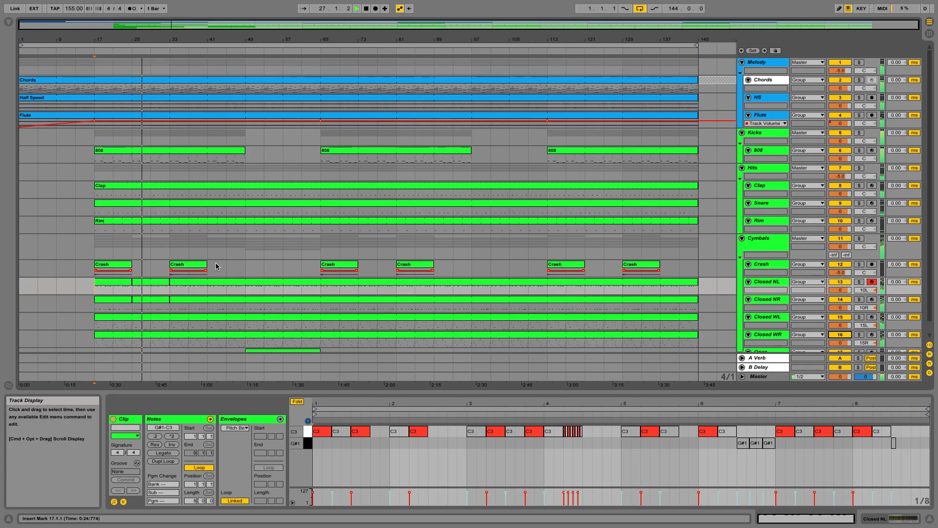
Step: Loop the arrangement from 17.1.1 to 33.1.1 and listen to the hi-hat sections
left_click_drag(95, 290, 167, 290)
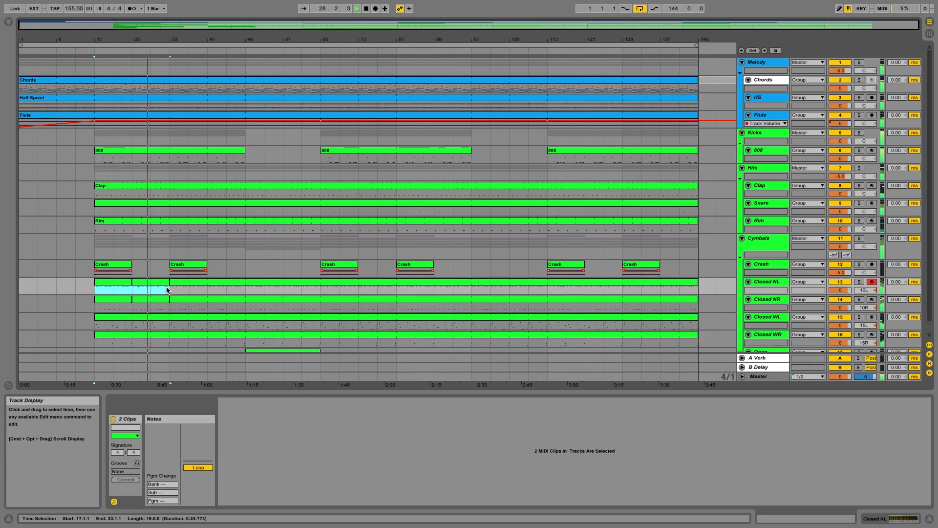
key("super+l")
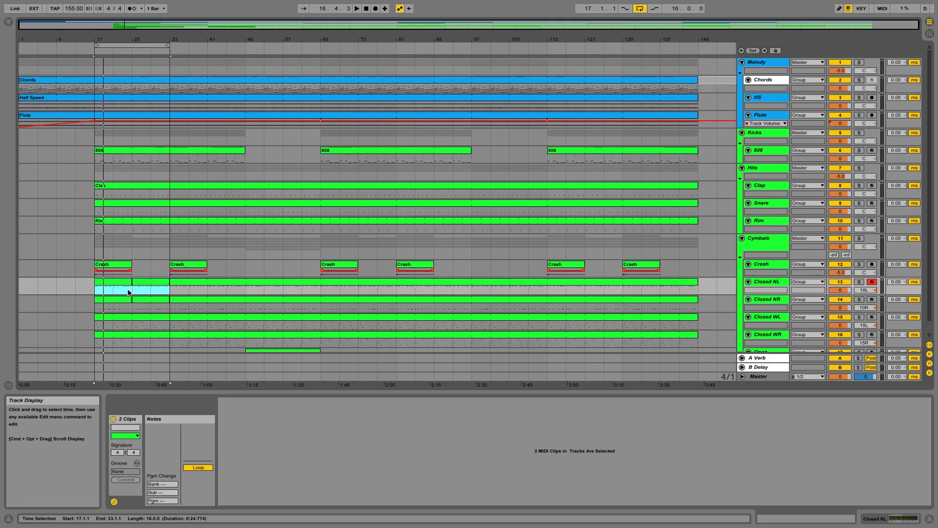
left_click(130, 299)
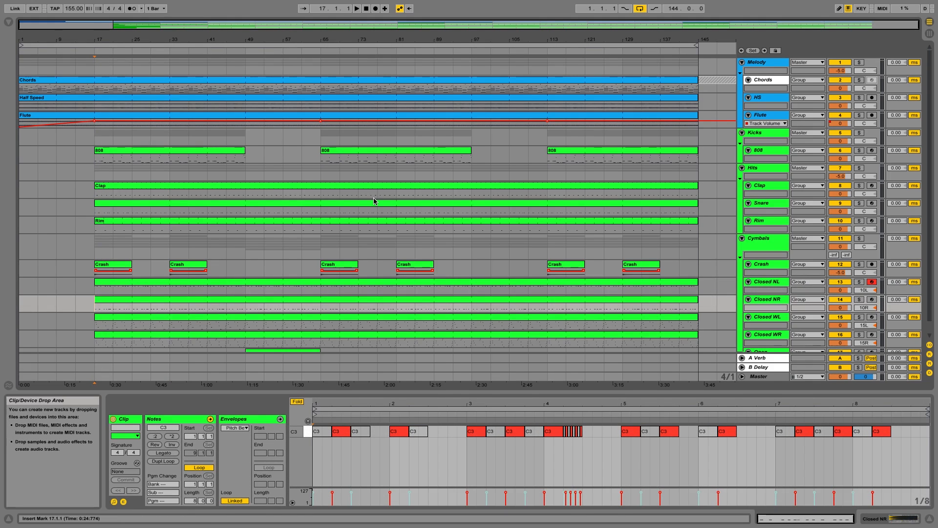